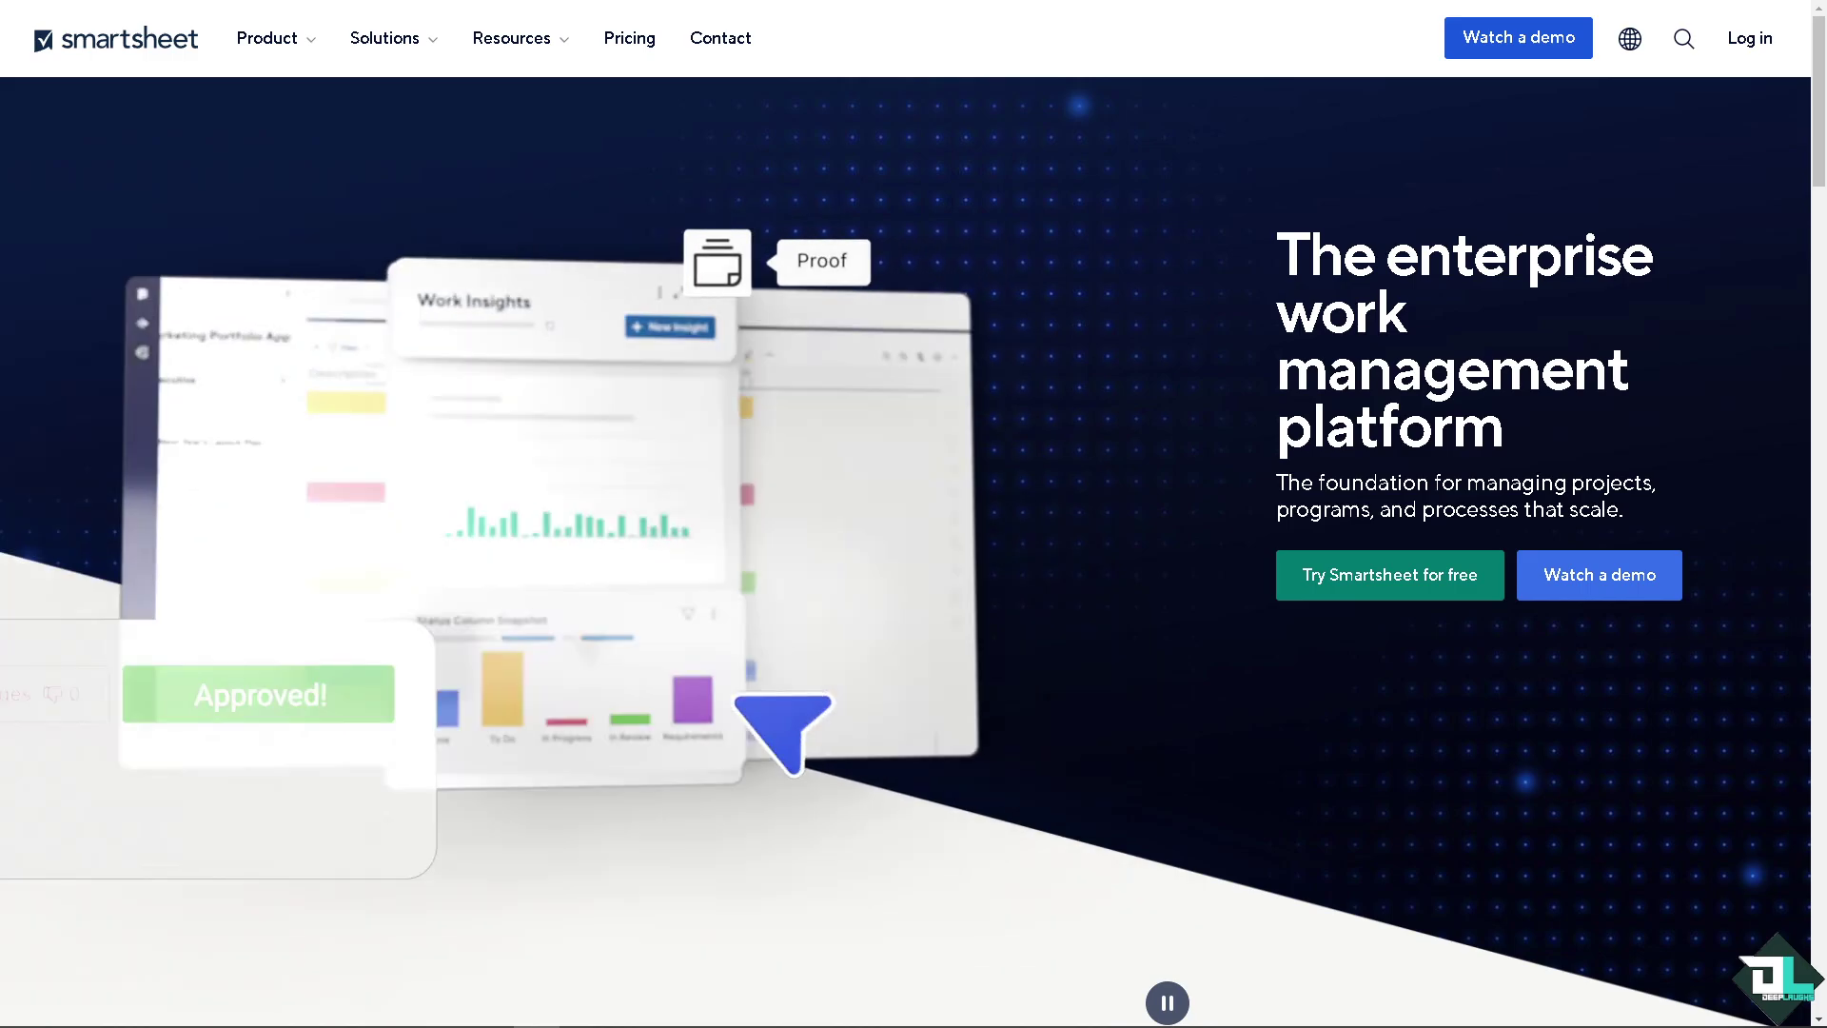
Leave the Smartsheet homepage for the 'Welcome back to Smartsheet' sign-in page
left_click(1346, 585)
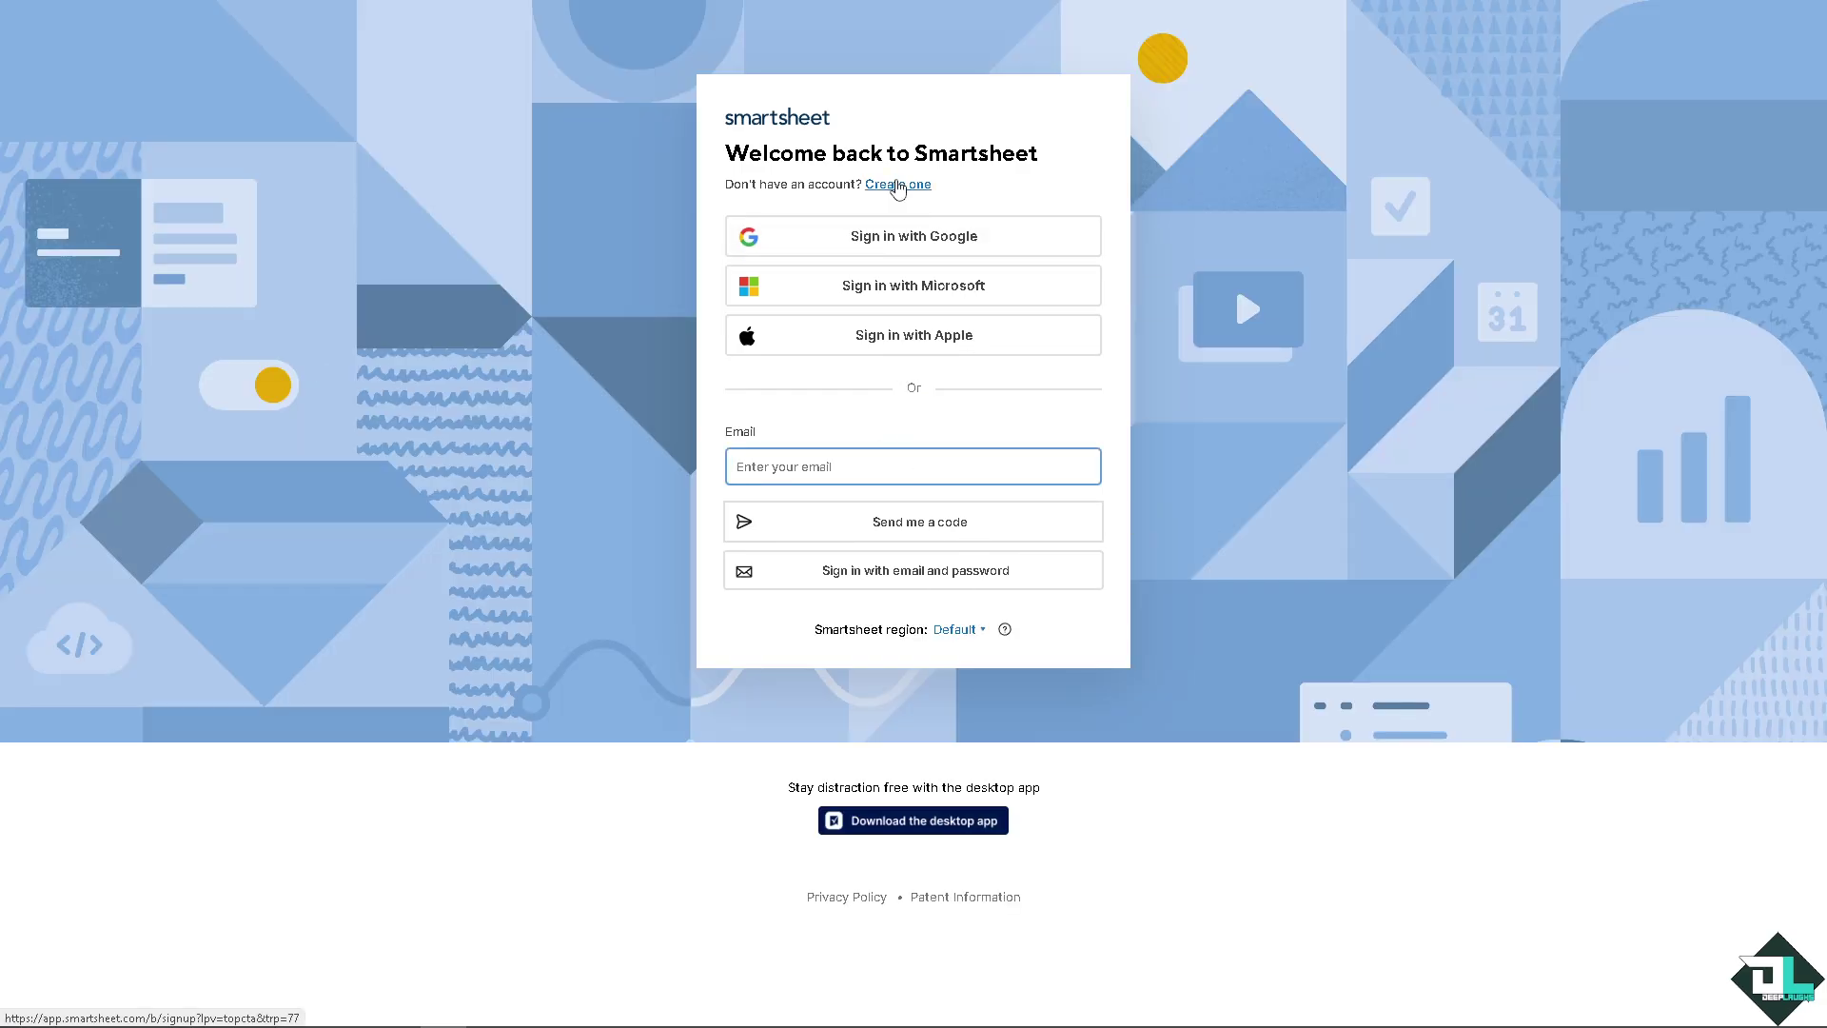
Sign in to Smartsheet and open the 'How To Archive In Smartsheet' sheet
left_click(897, 183)
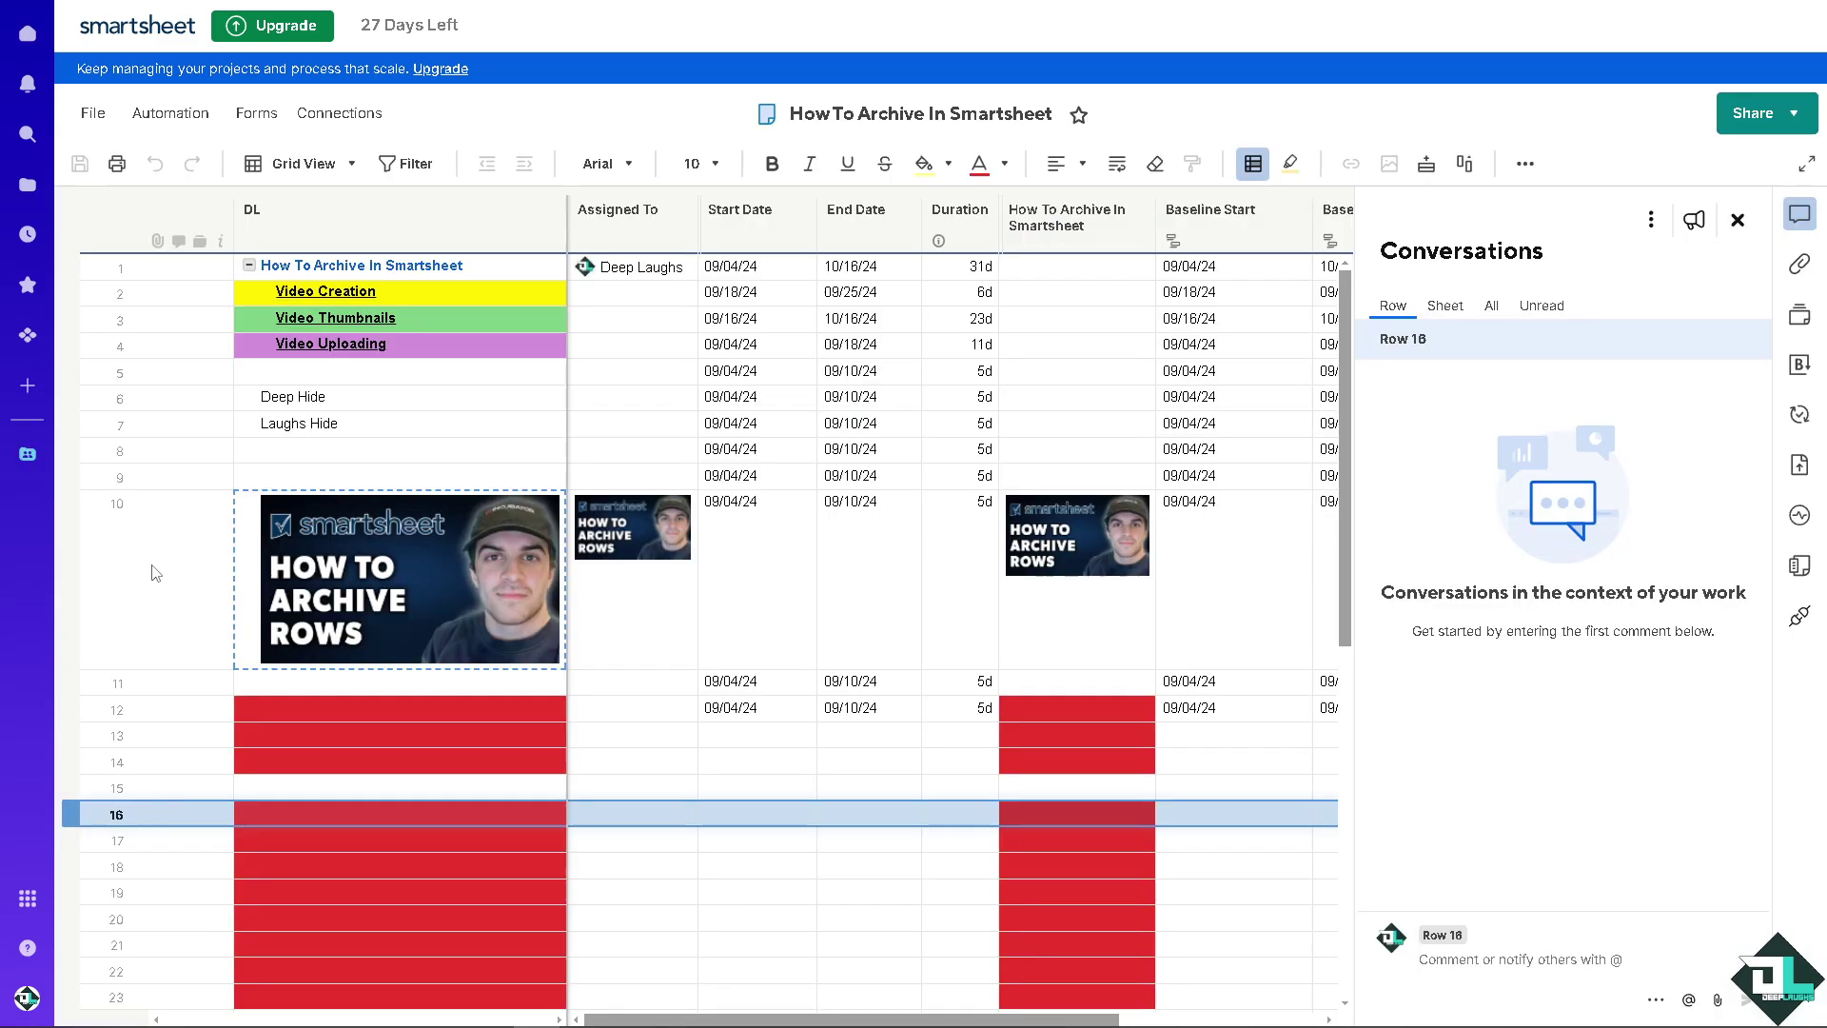
With a row 7 cell selected, choose File > Save as New for the sheet
left_click(537, 429)
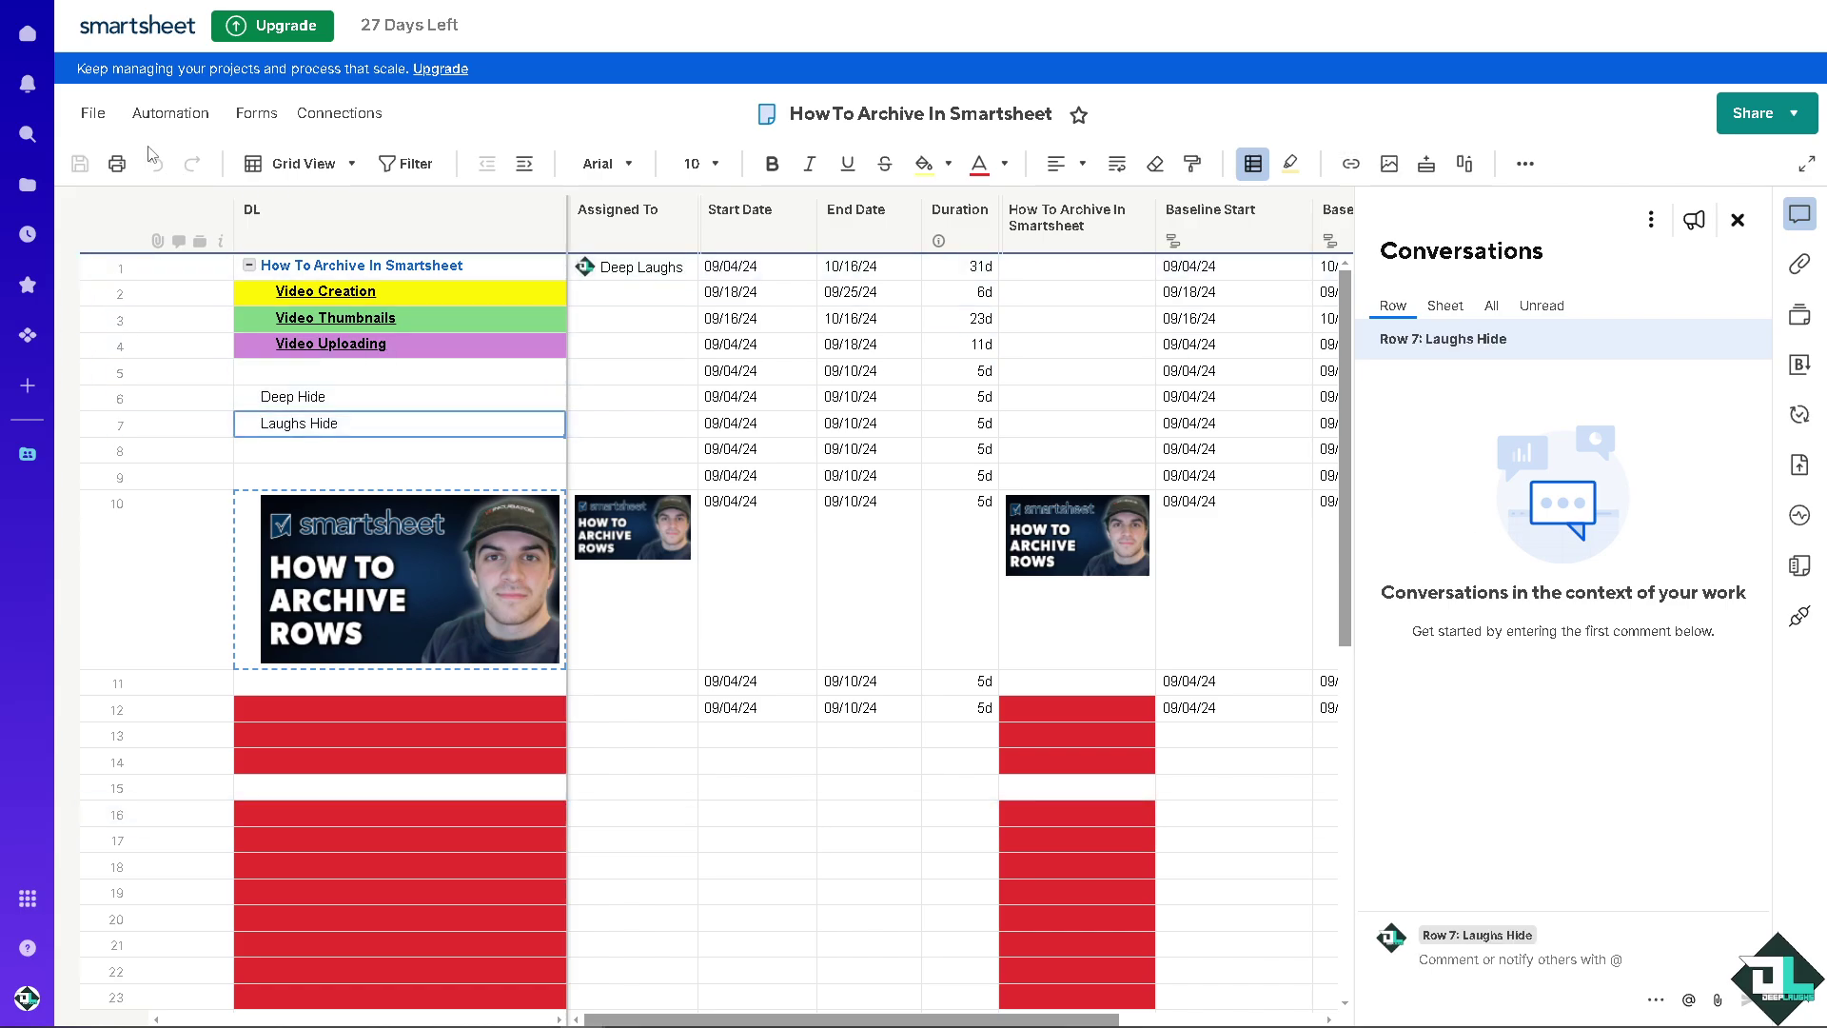
left_click(106, 122)
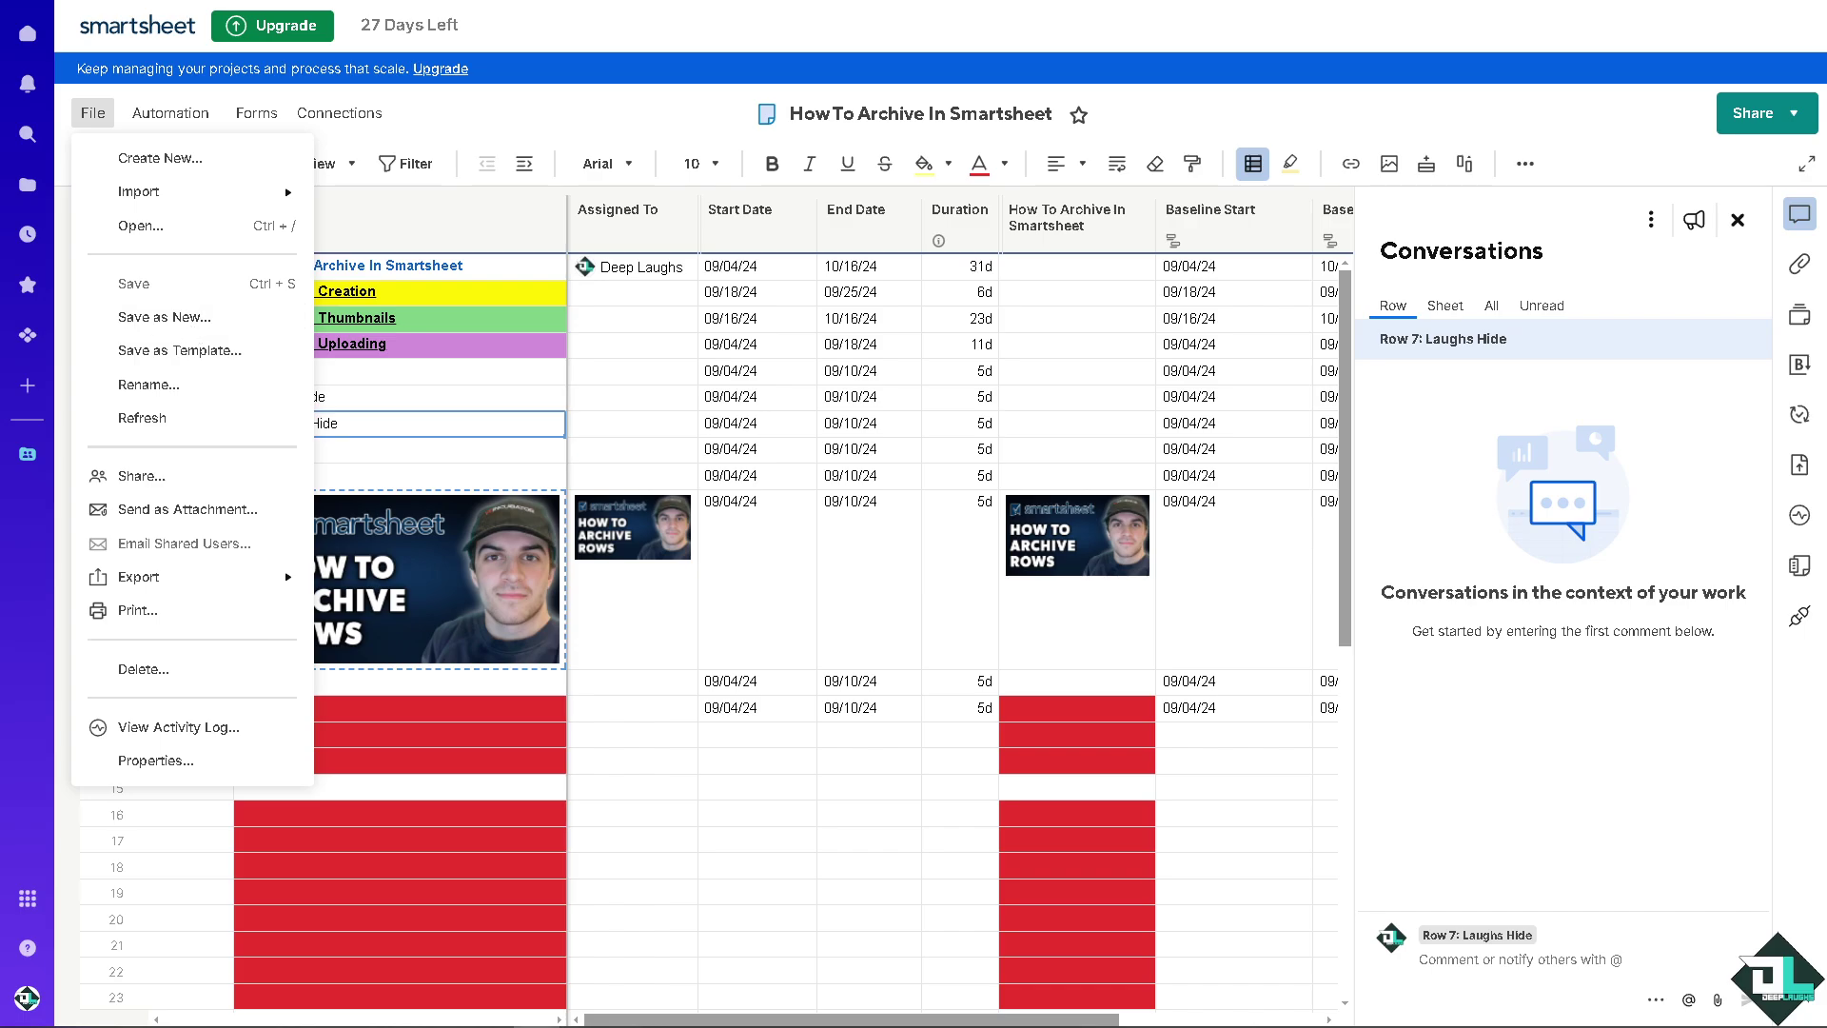
left_click(226, 335)
Rename the copy to 'Duplicate How To Archive In Smartsheet'
left_click(920, 339)
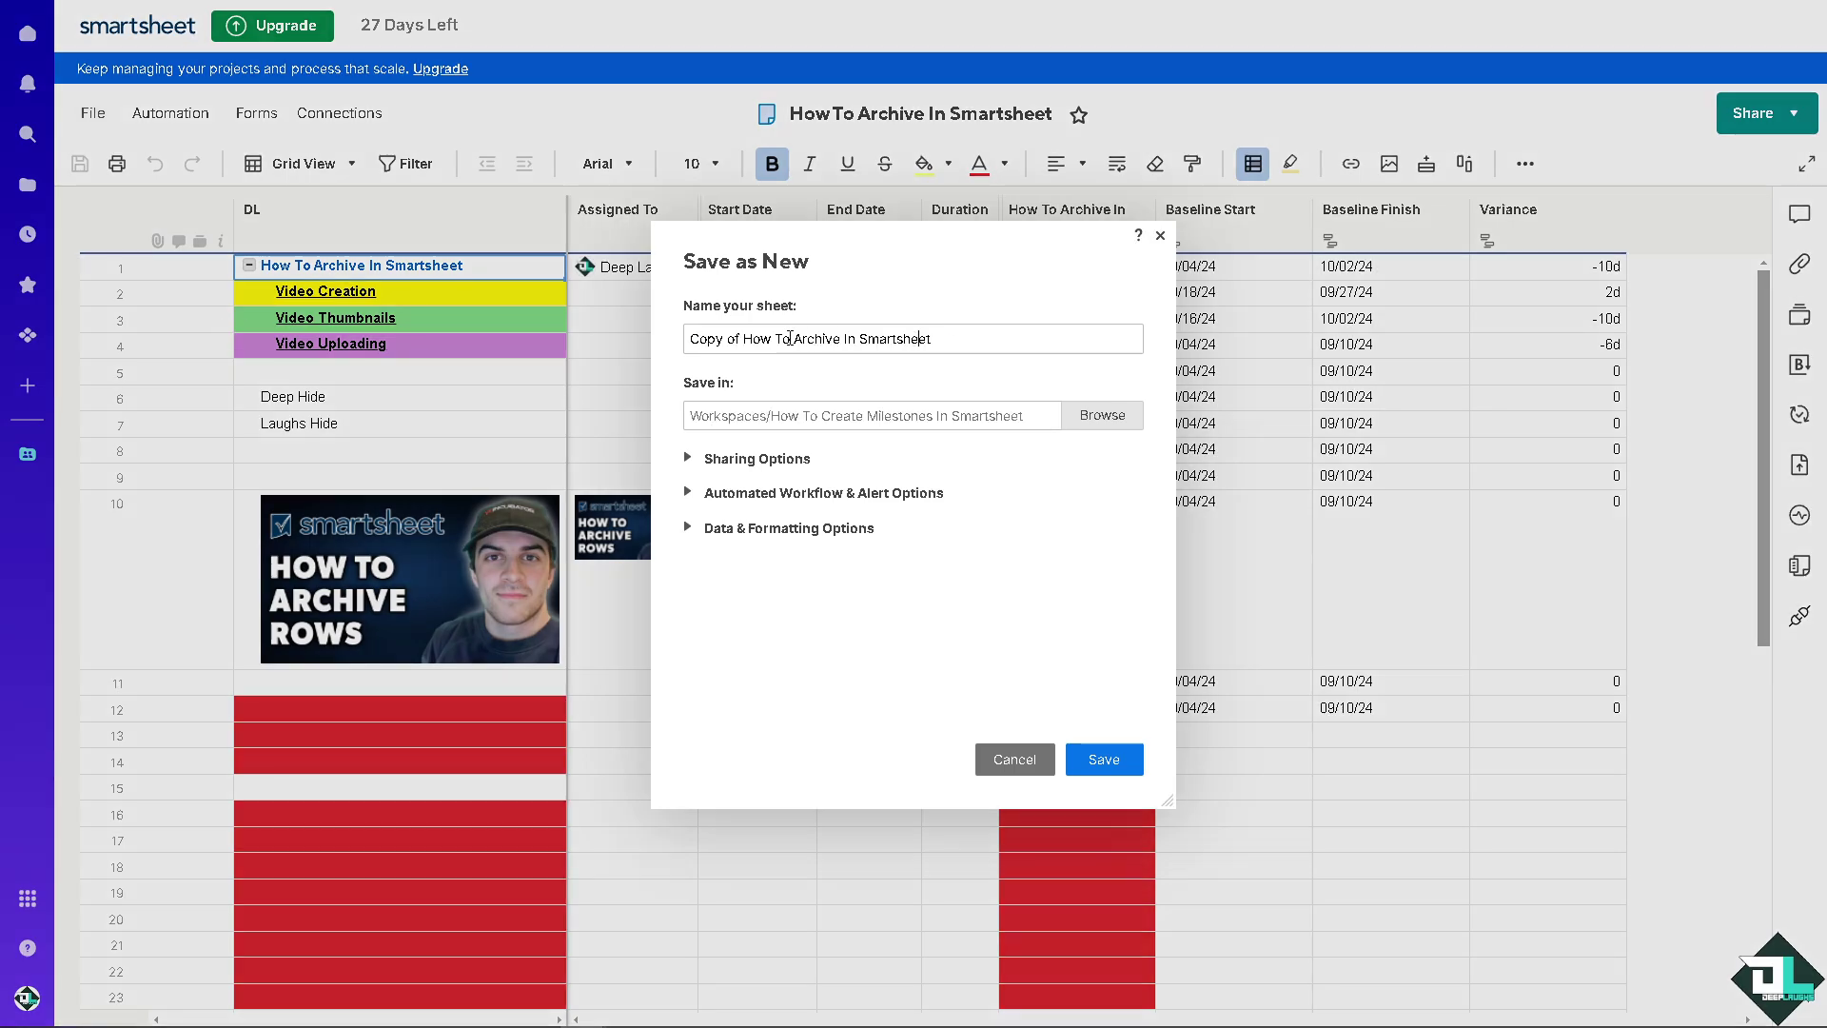
triple_click(950, 343)
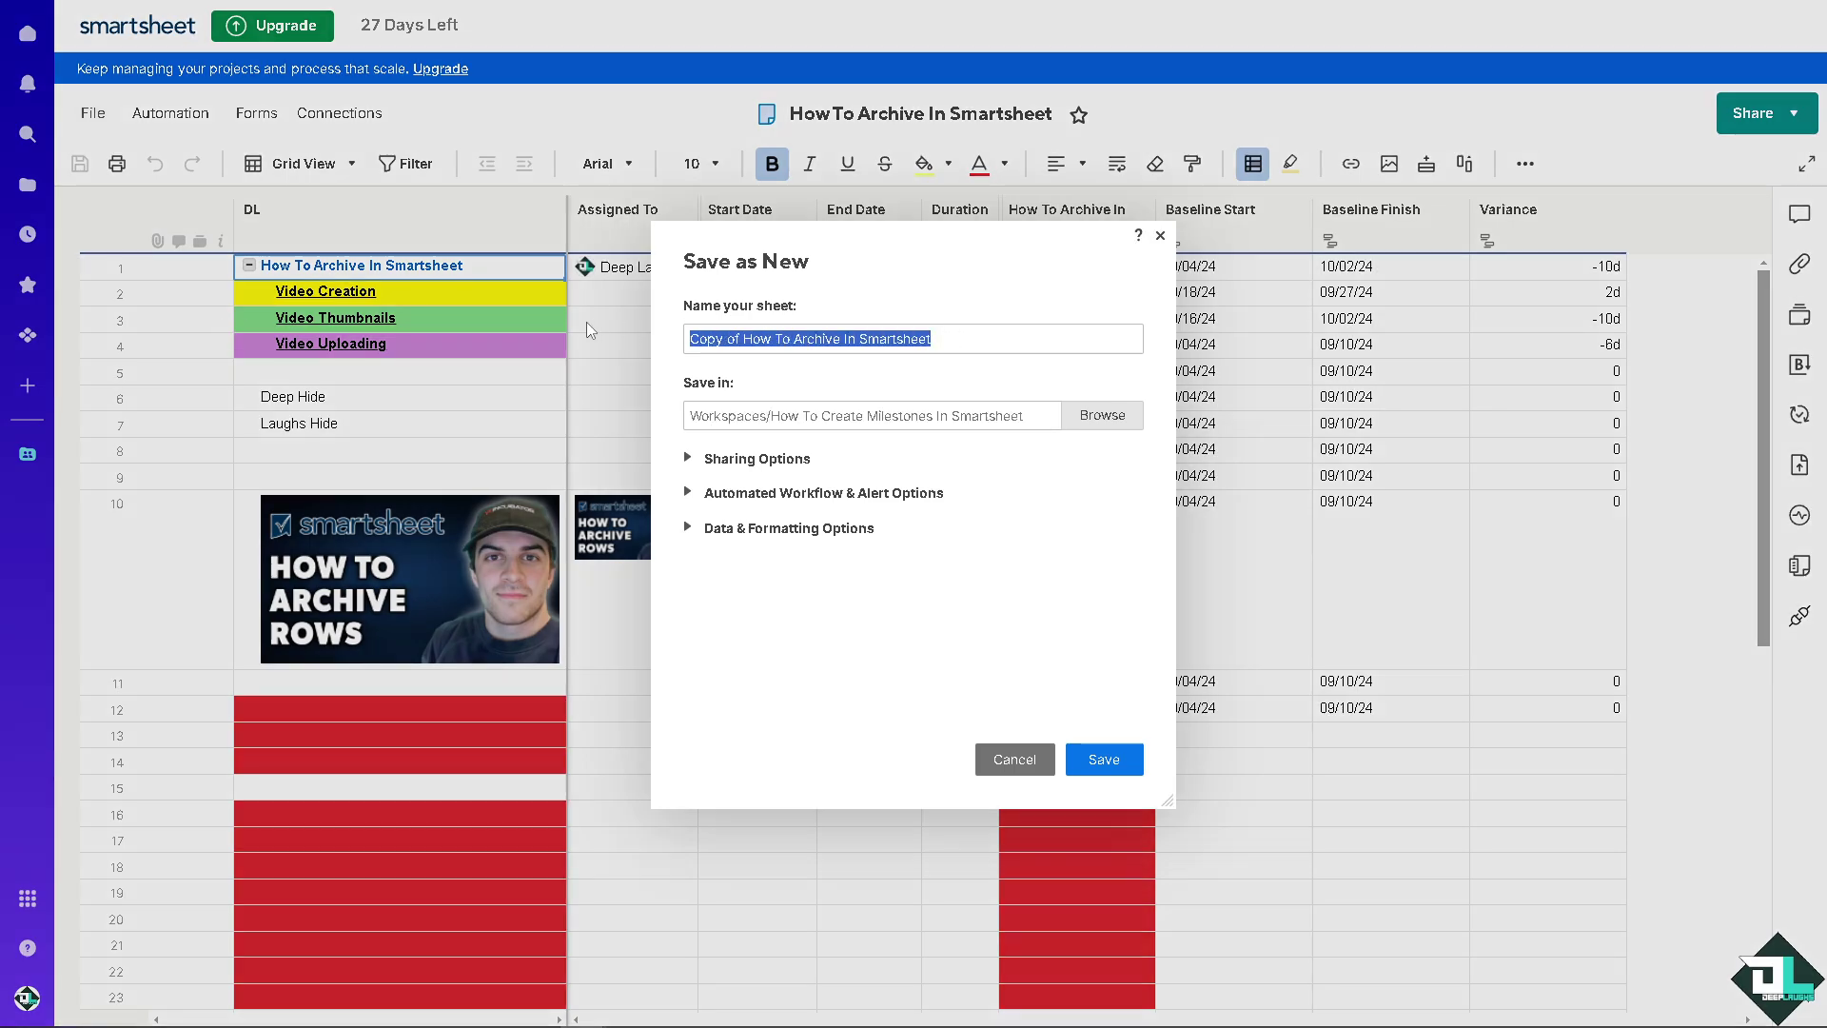
left_click(757, 338)
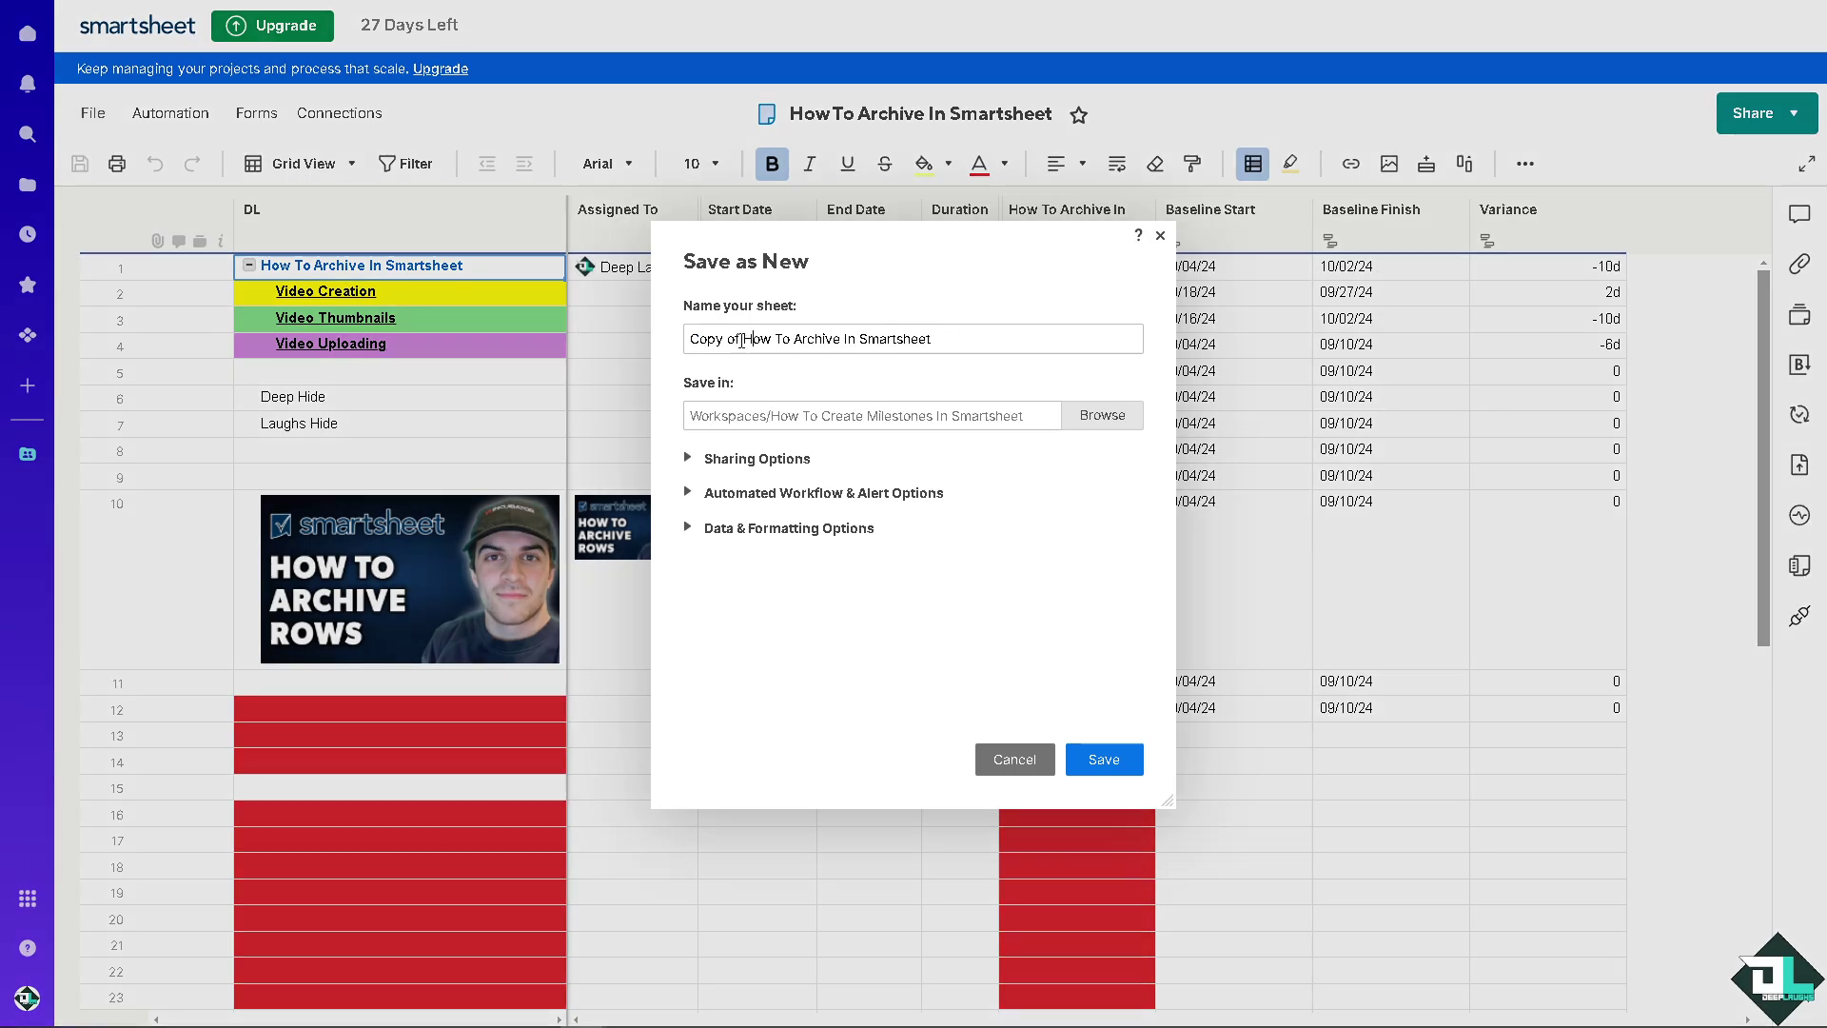
left_click_drag(740, 339, 590, 352)
type("D")
type("uplicat")
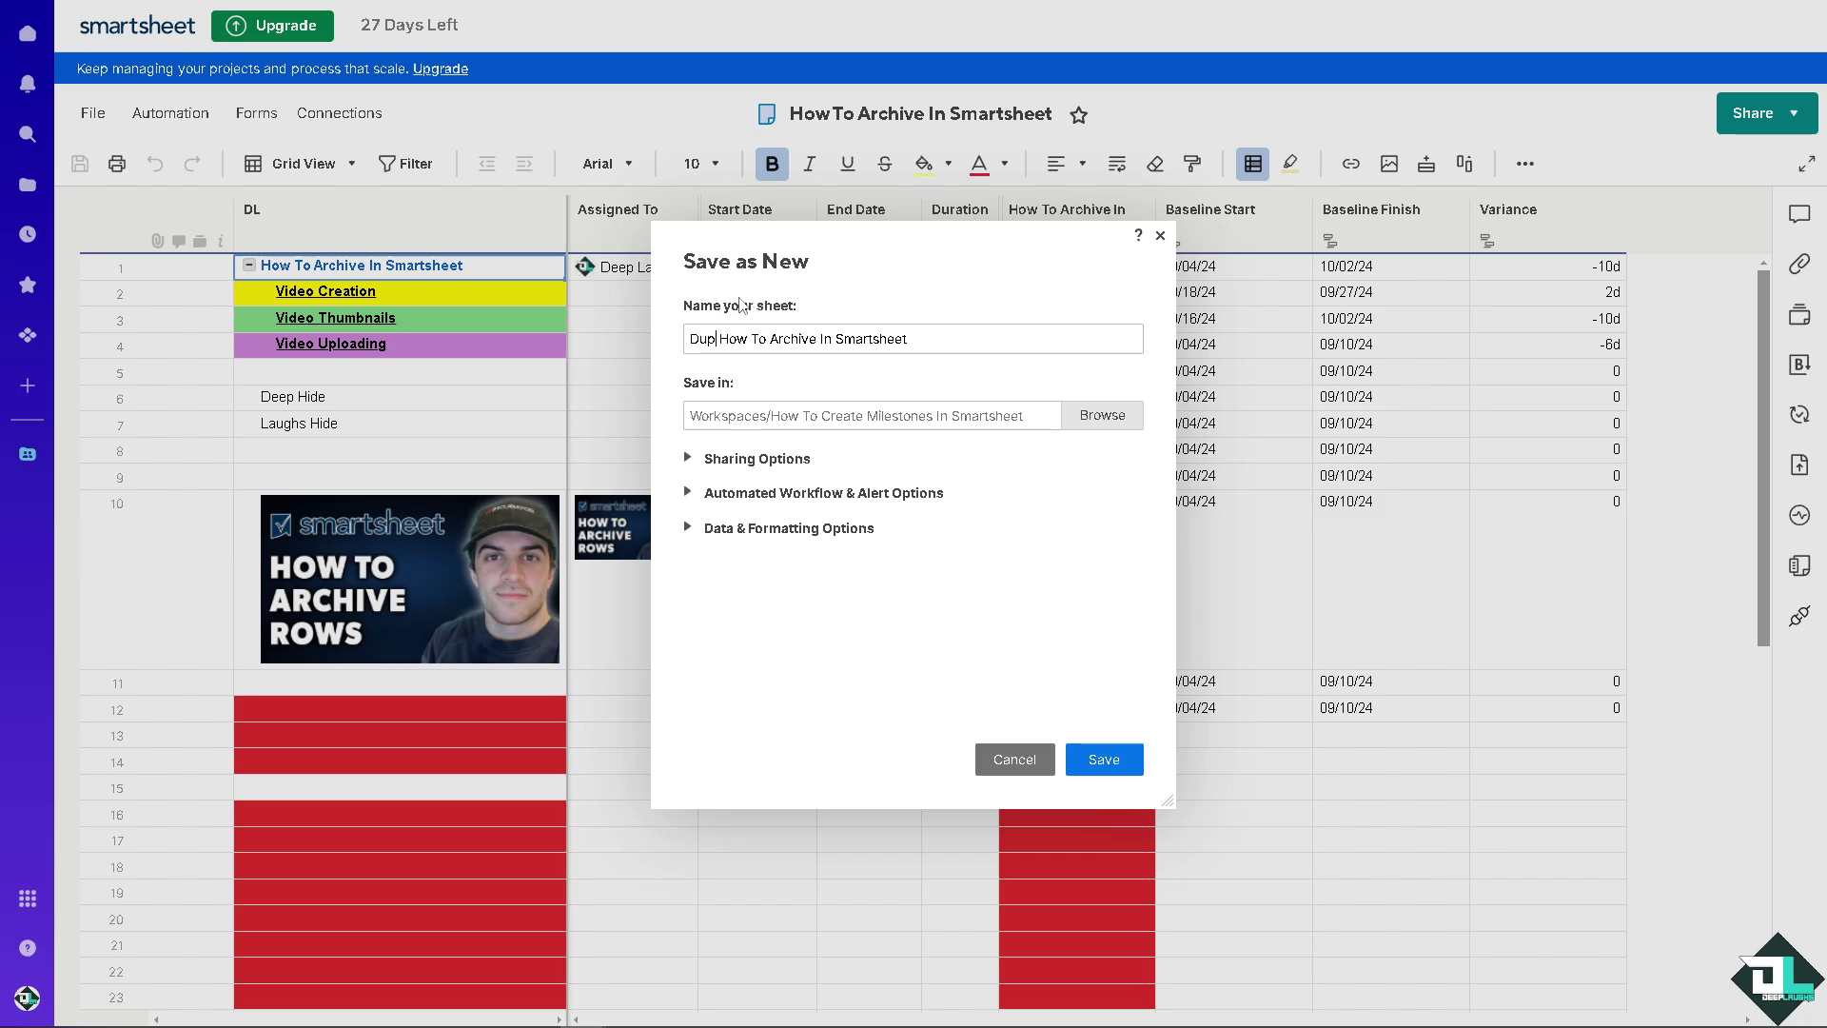
type("e")
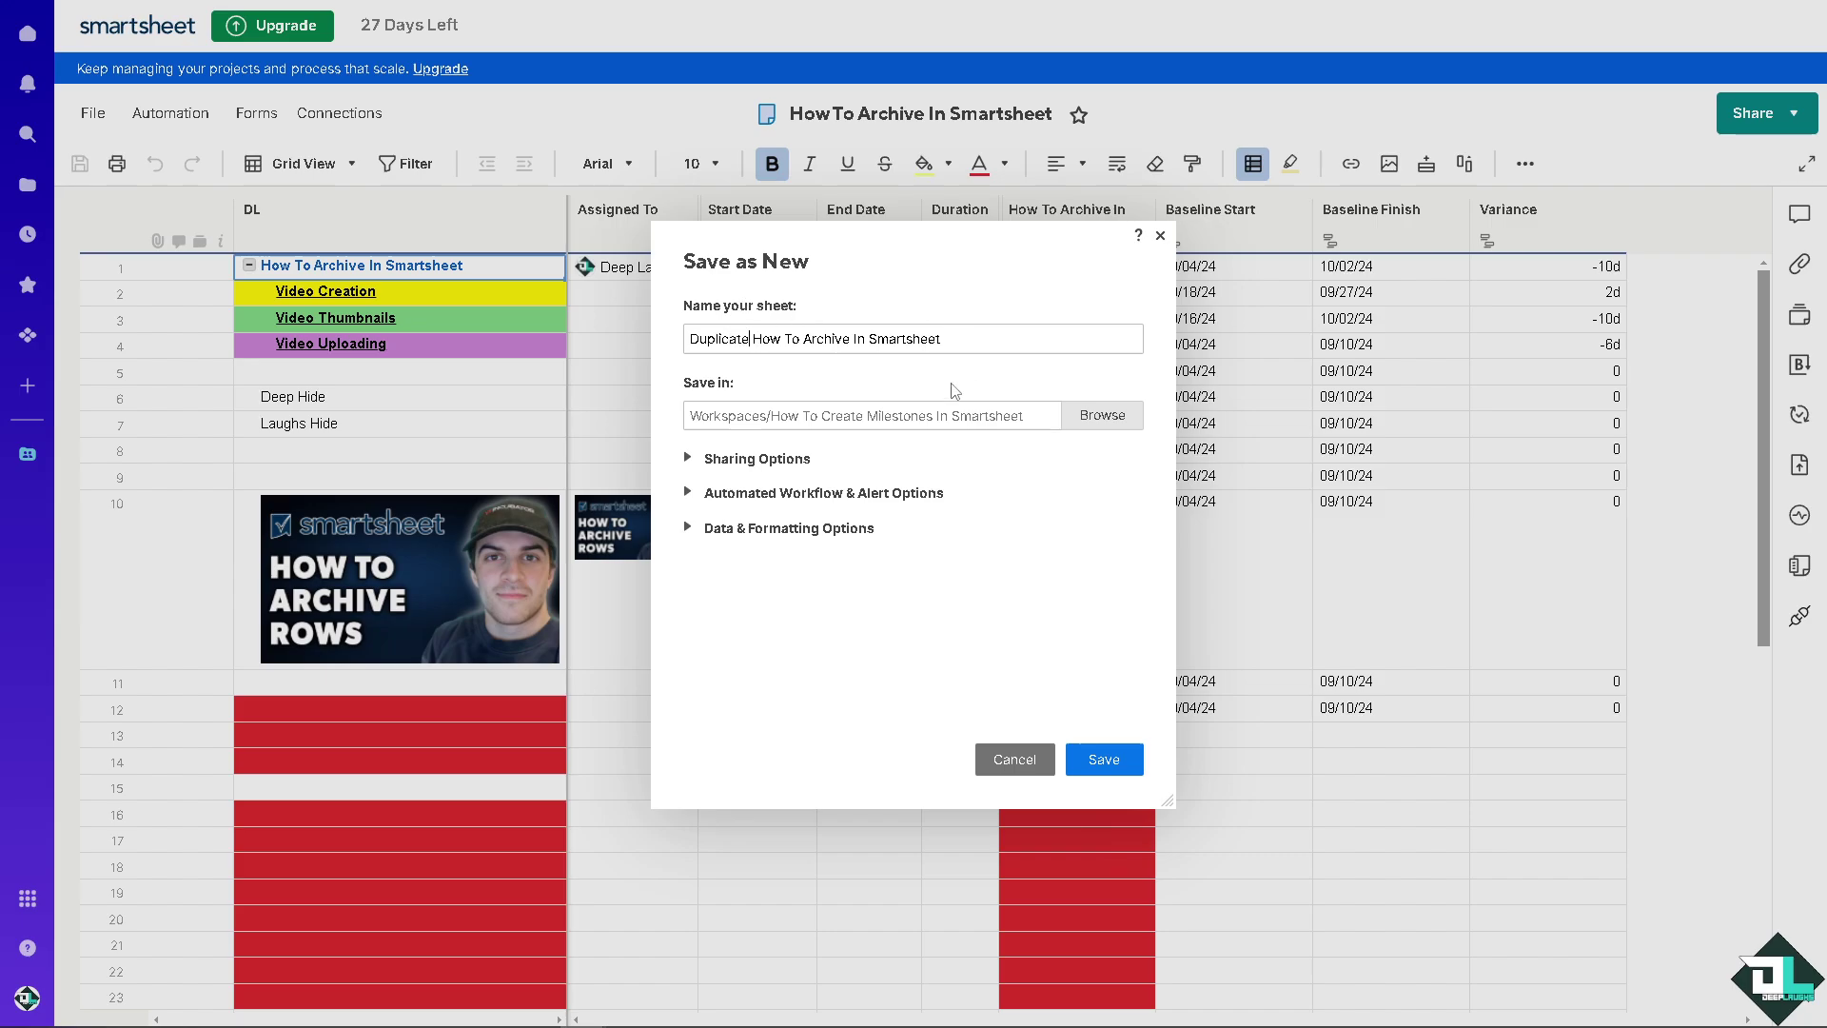
Set the Archive workspace as the copy's save location
left_click(1095, 423)
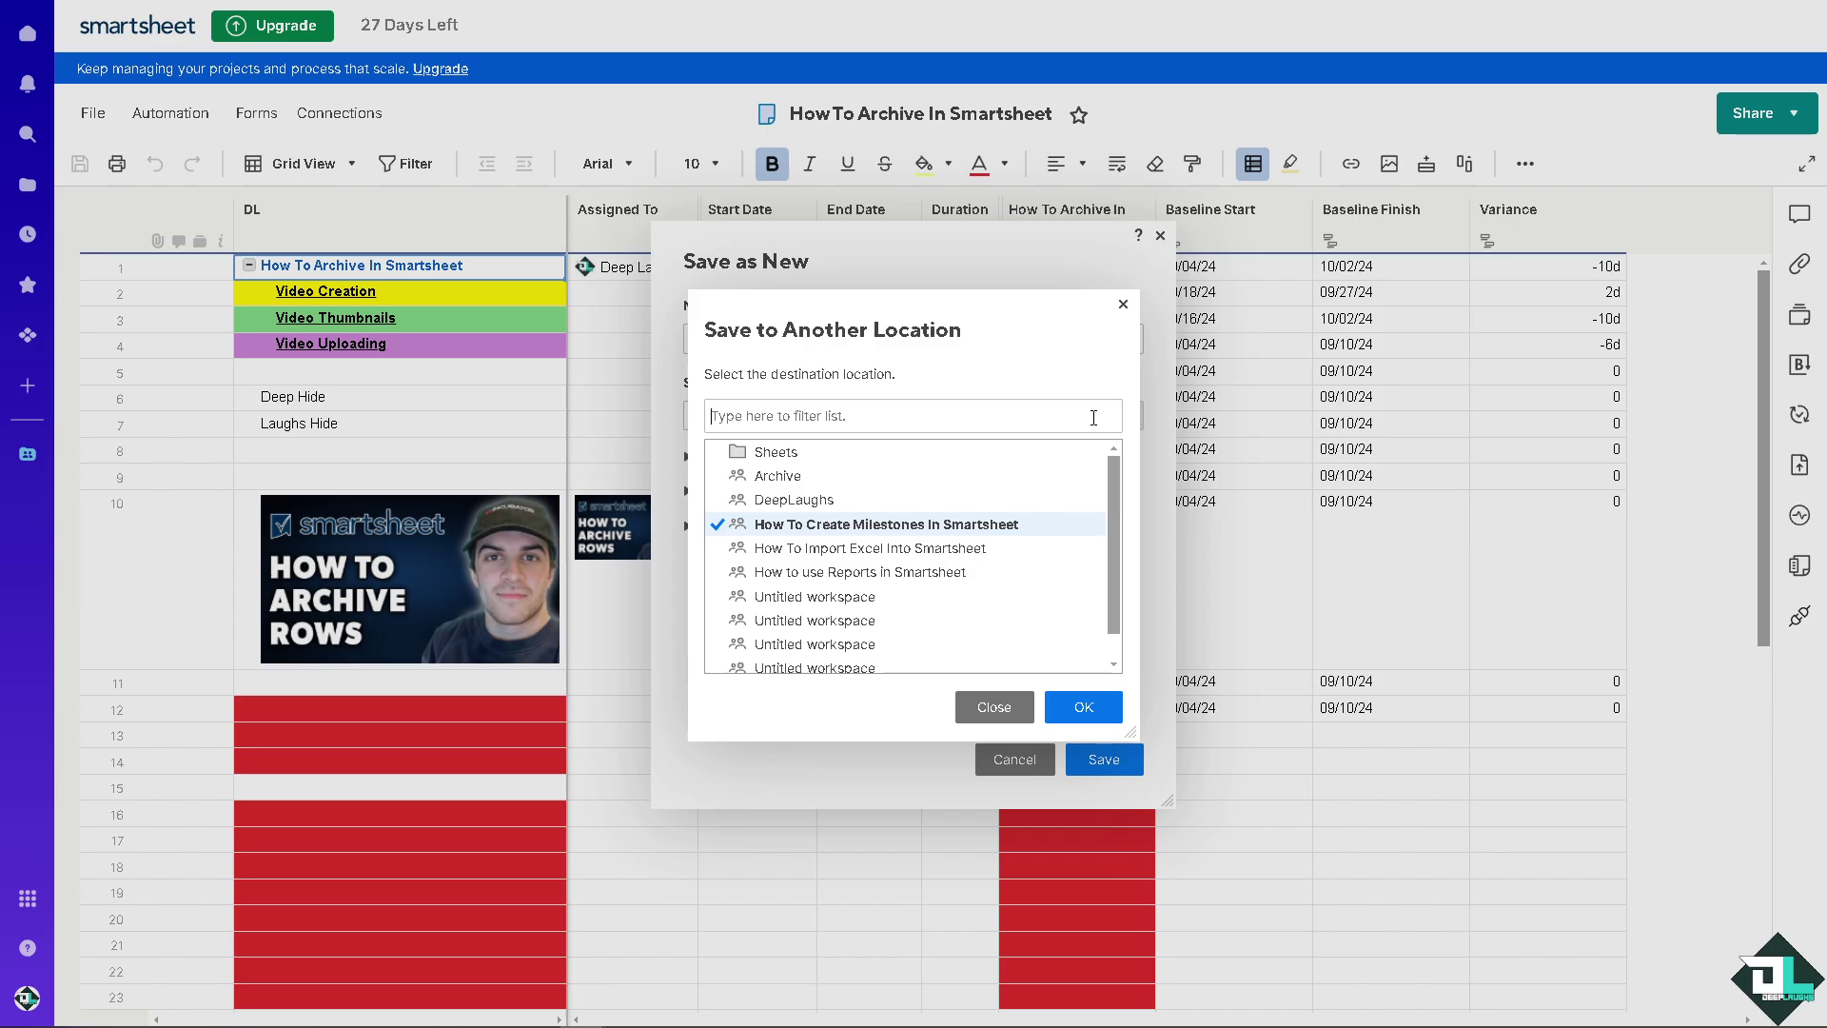
left_click(775, 477)
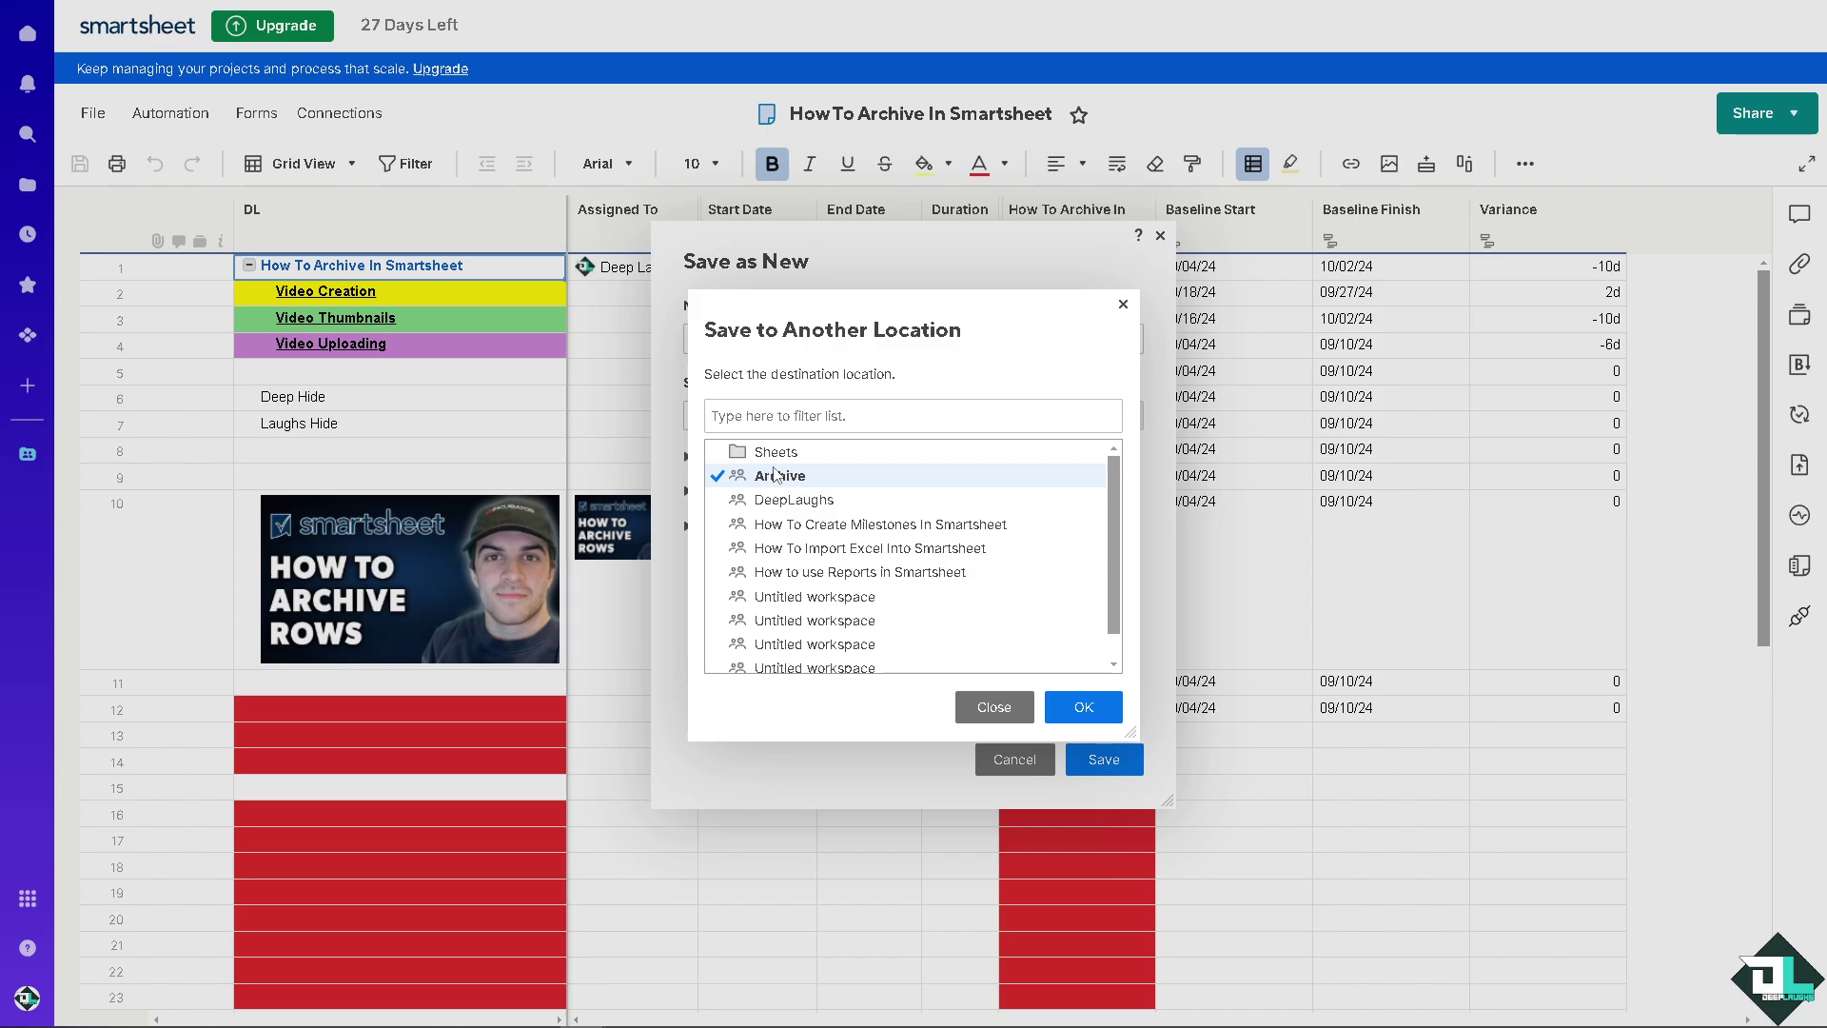
left_click(1086, 721)
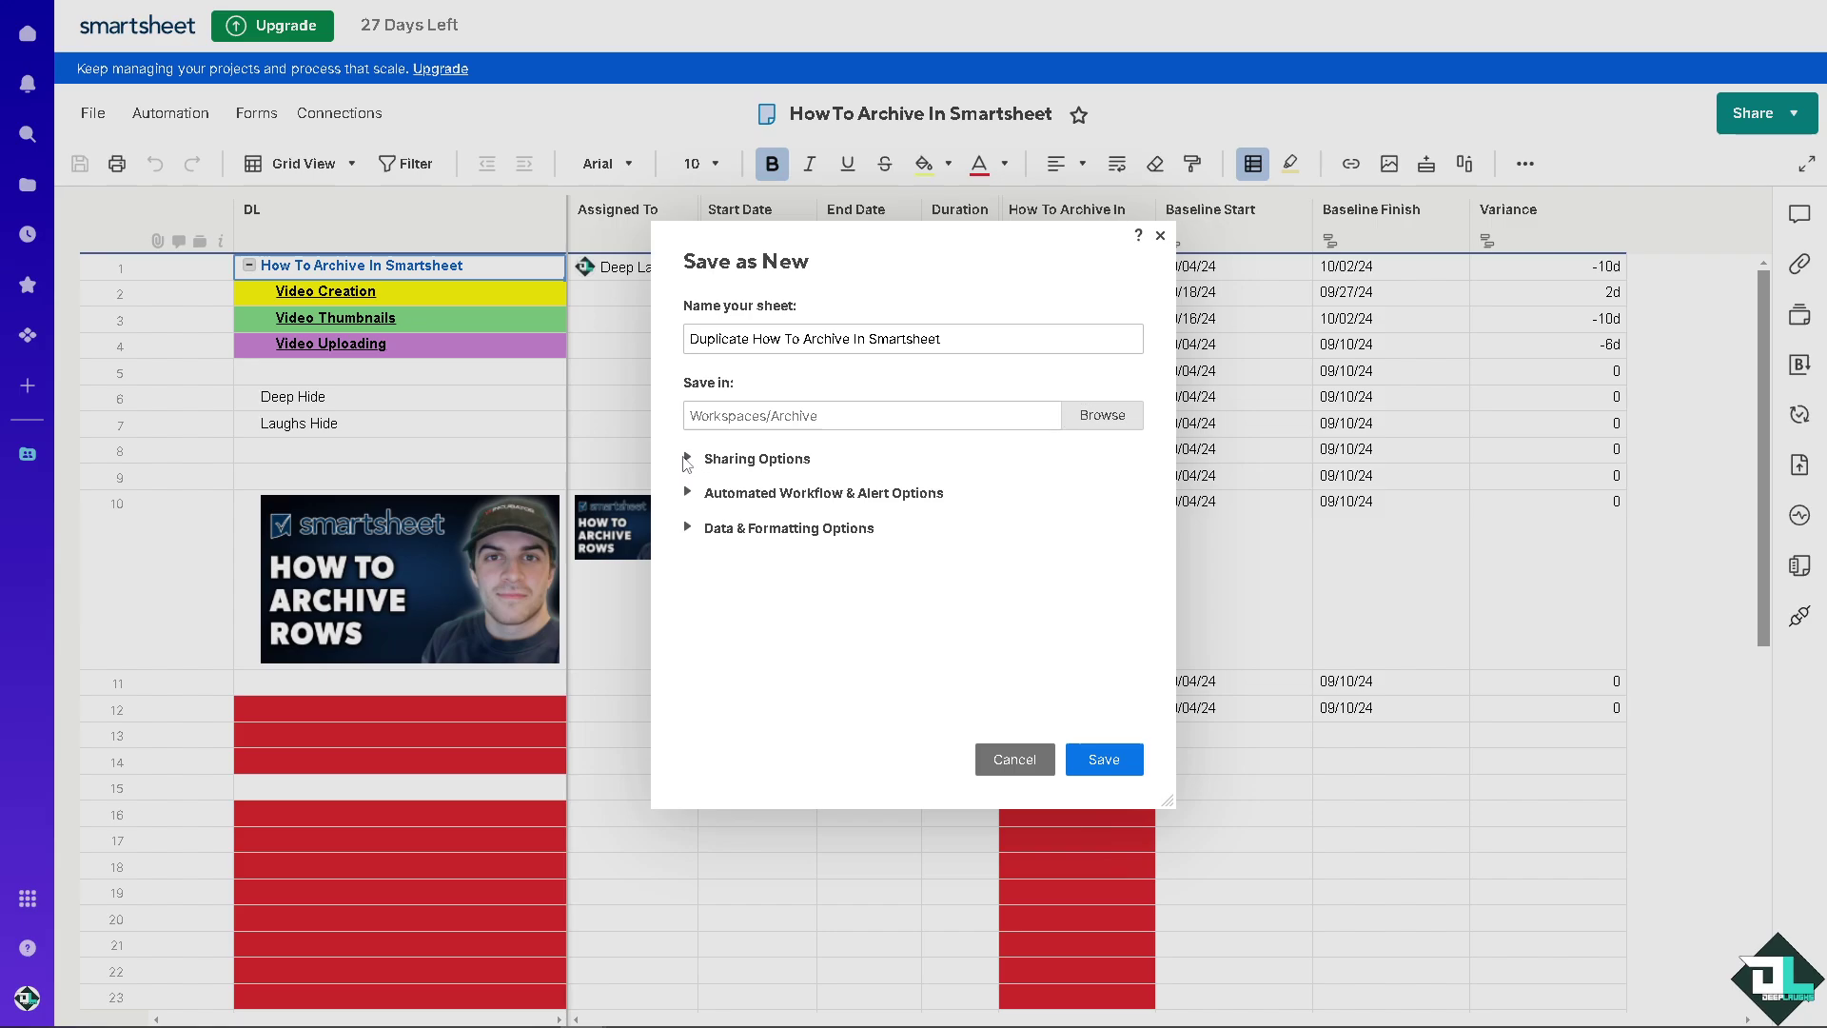
Keep sharing but exclude workflows, data, filters and forms, then save the empty copy
left_click(687, 460)
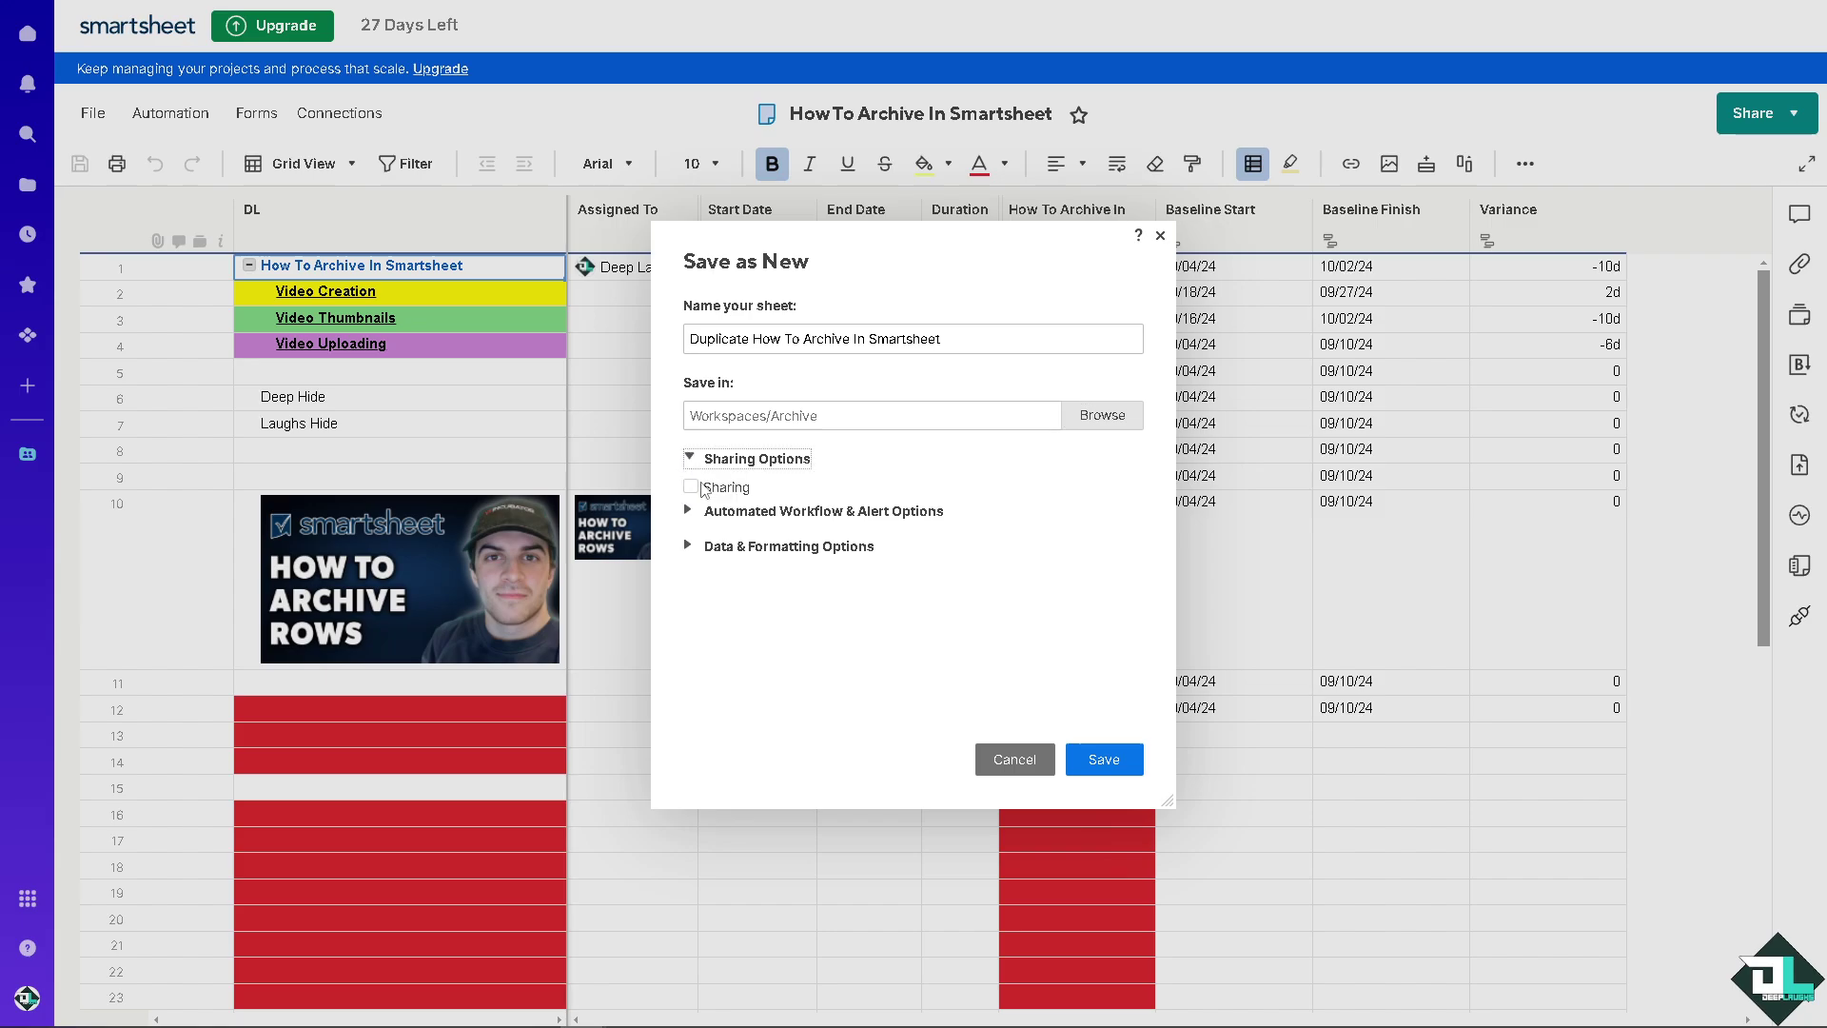
left_click(699, 491)
left_click(692, 489)
left_click(692, 512)
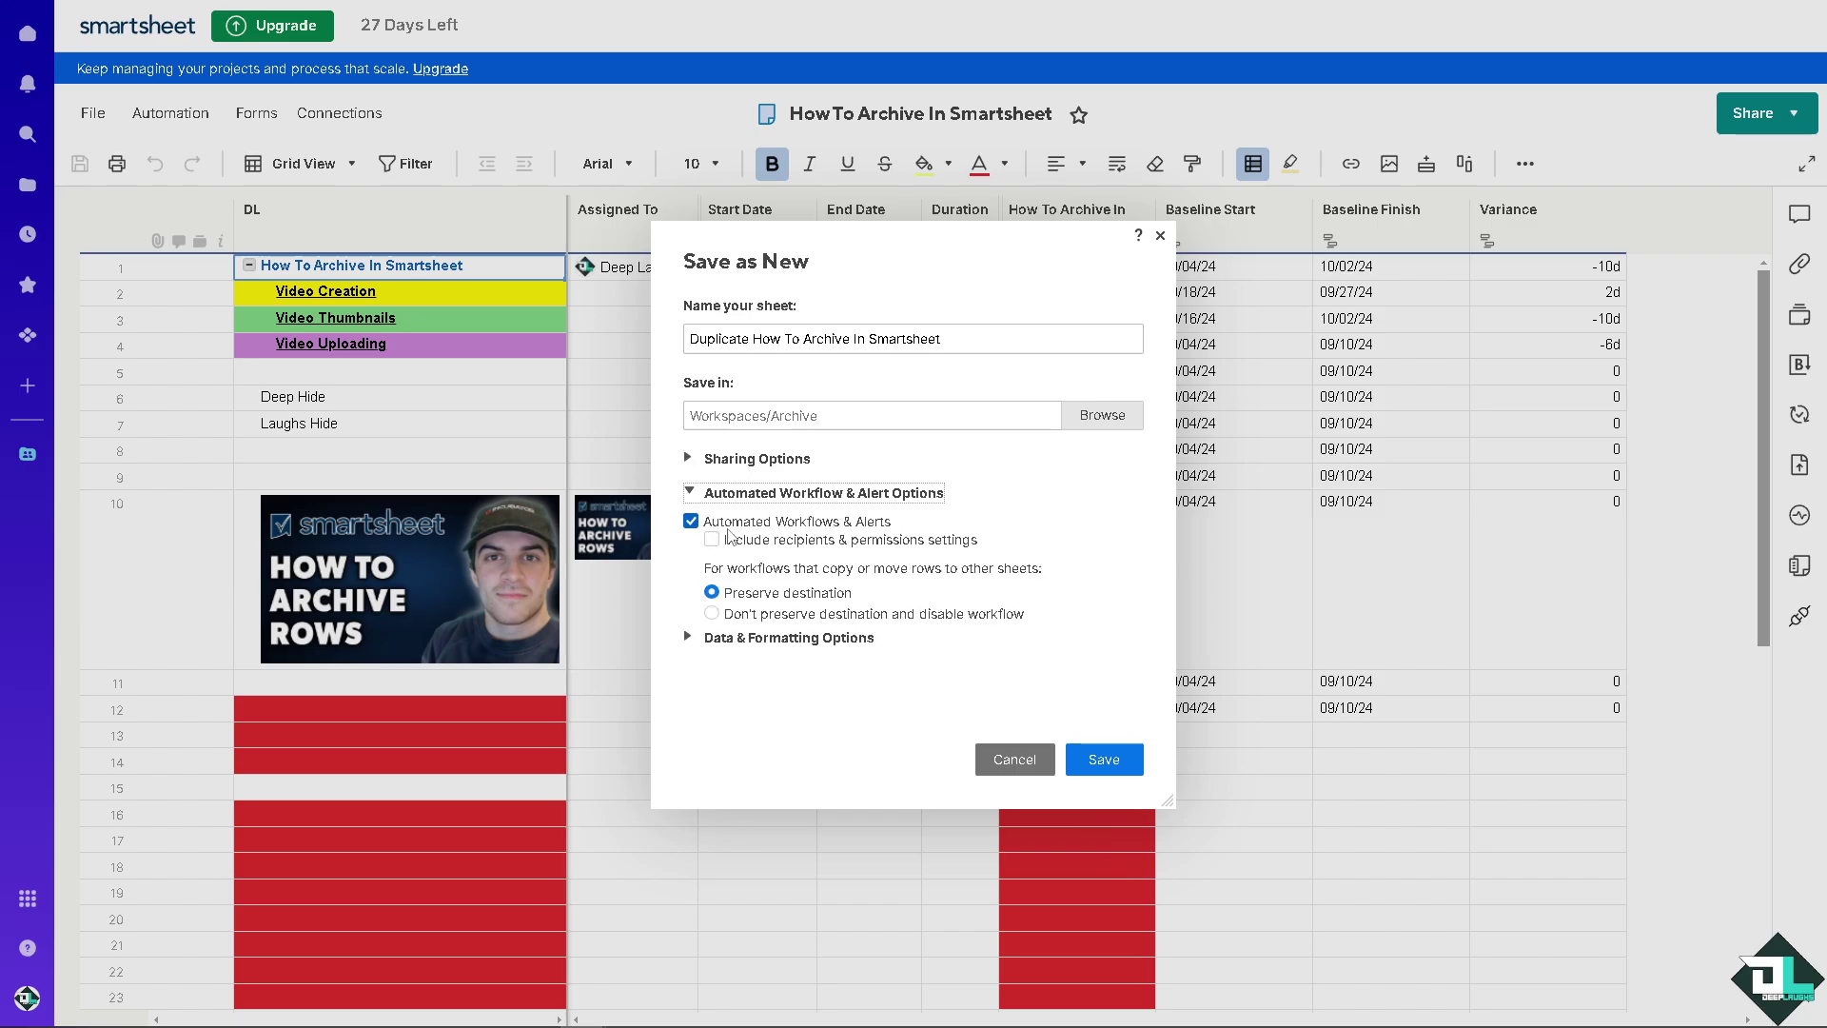
left_click(691, 521)
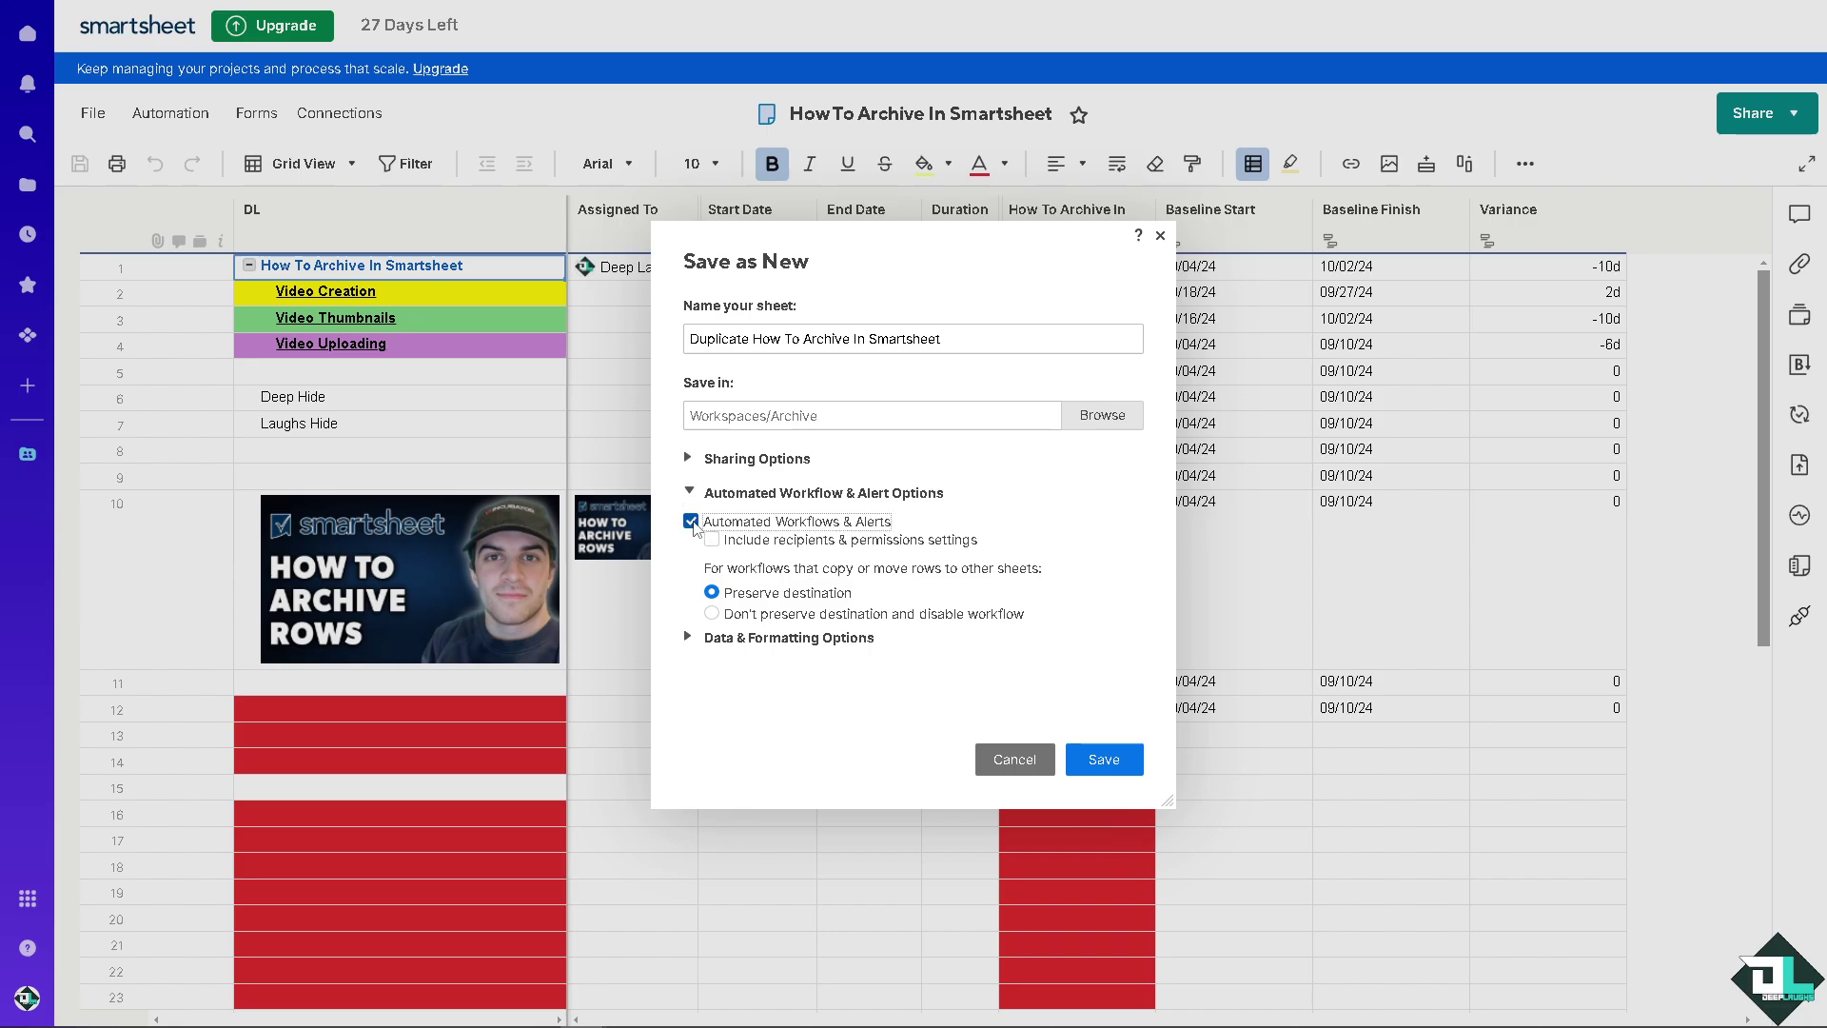
left_click(692, 521)
left_click(692, 638)
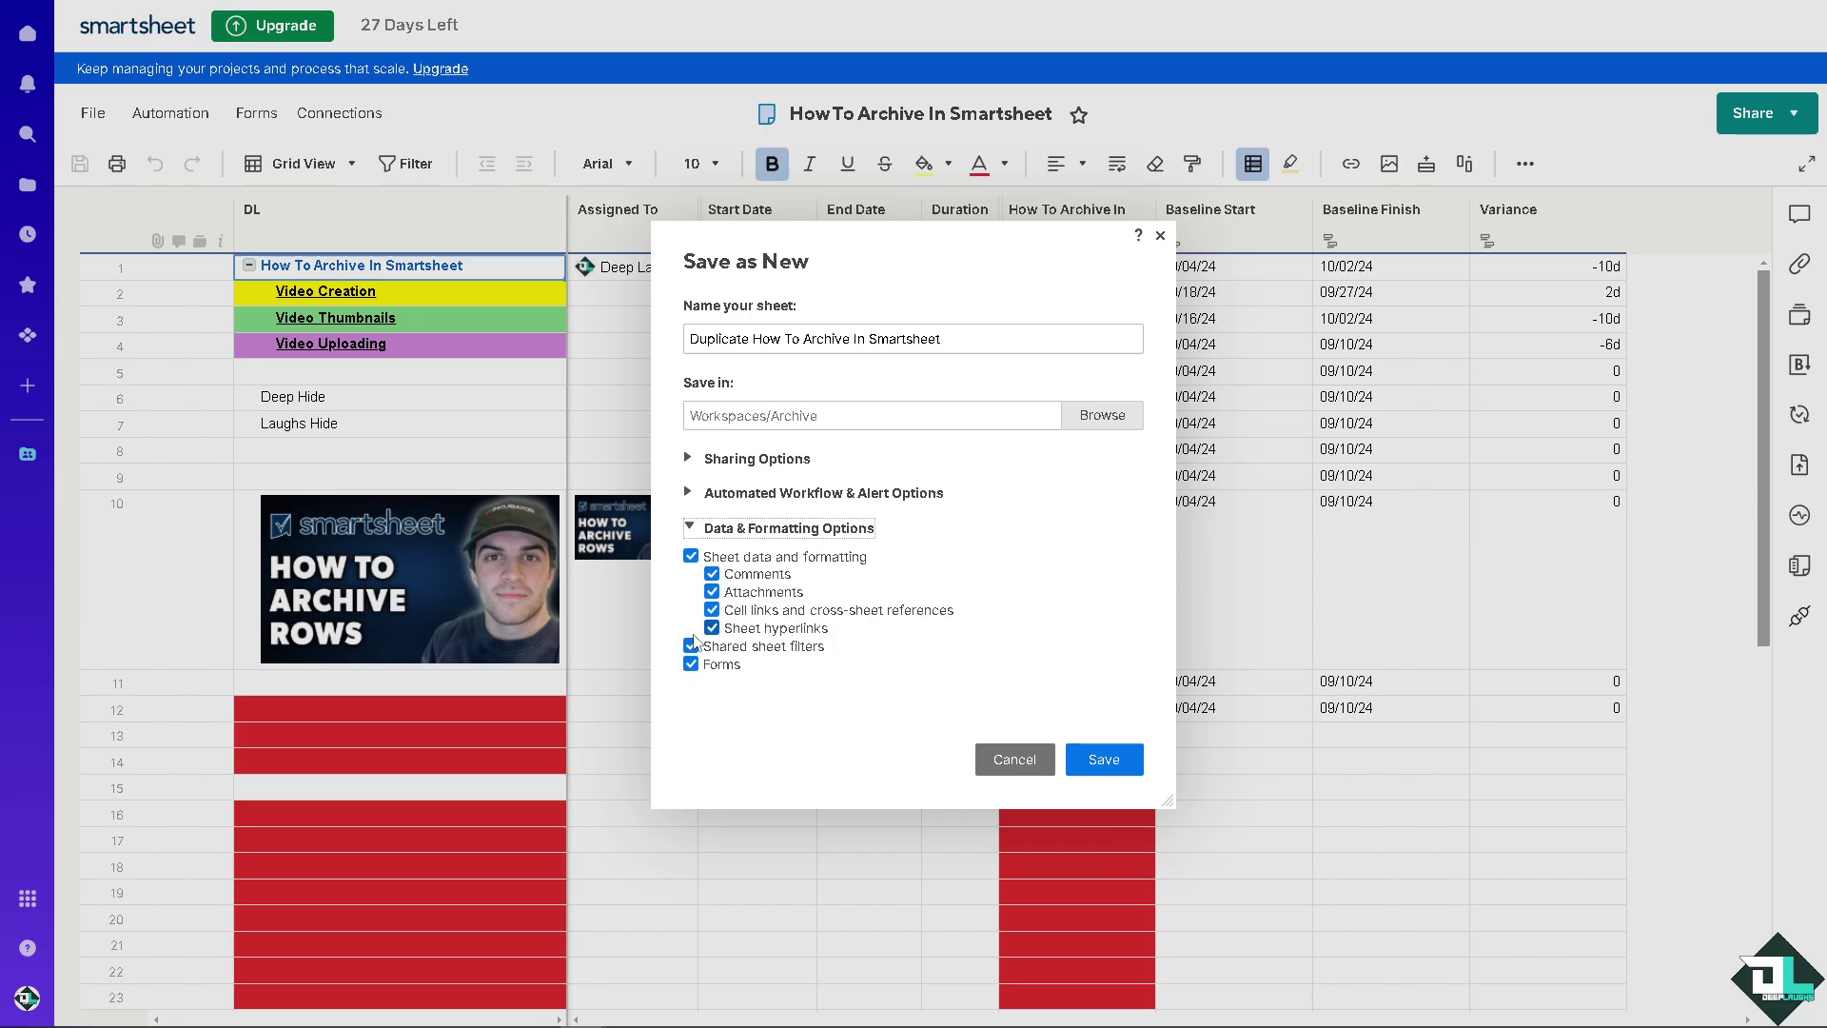
left_click(691, 557)
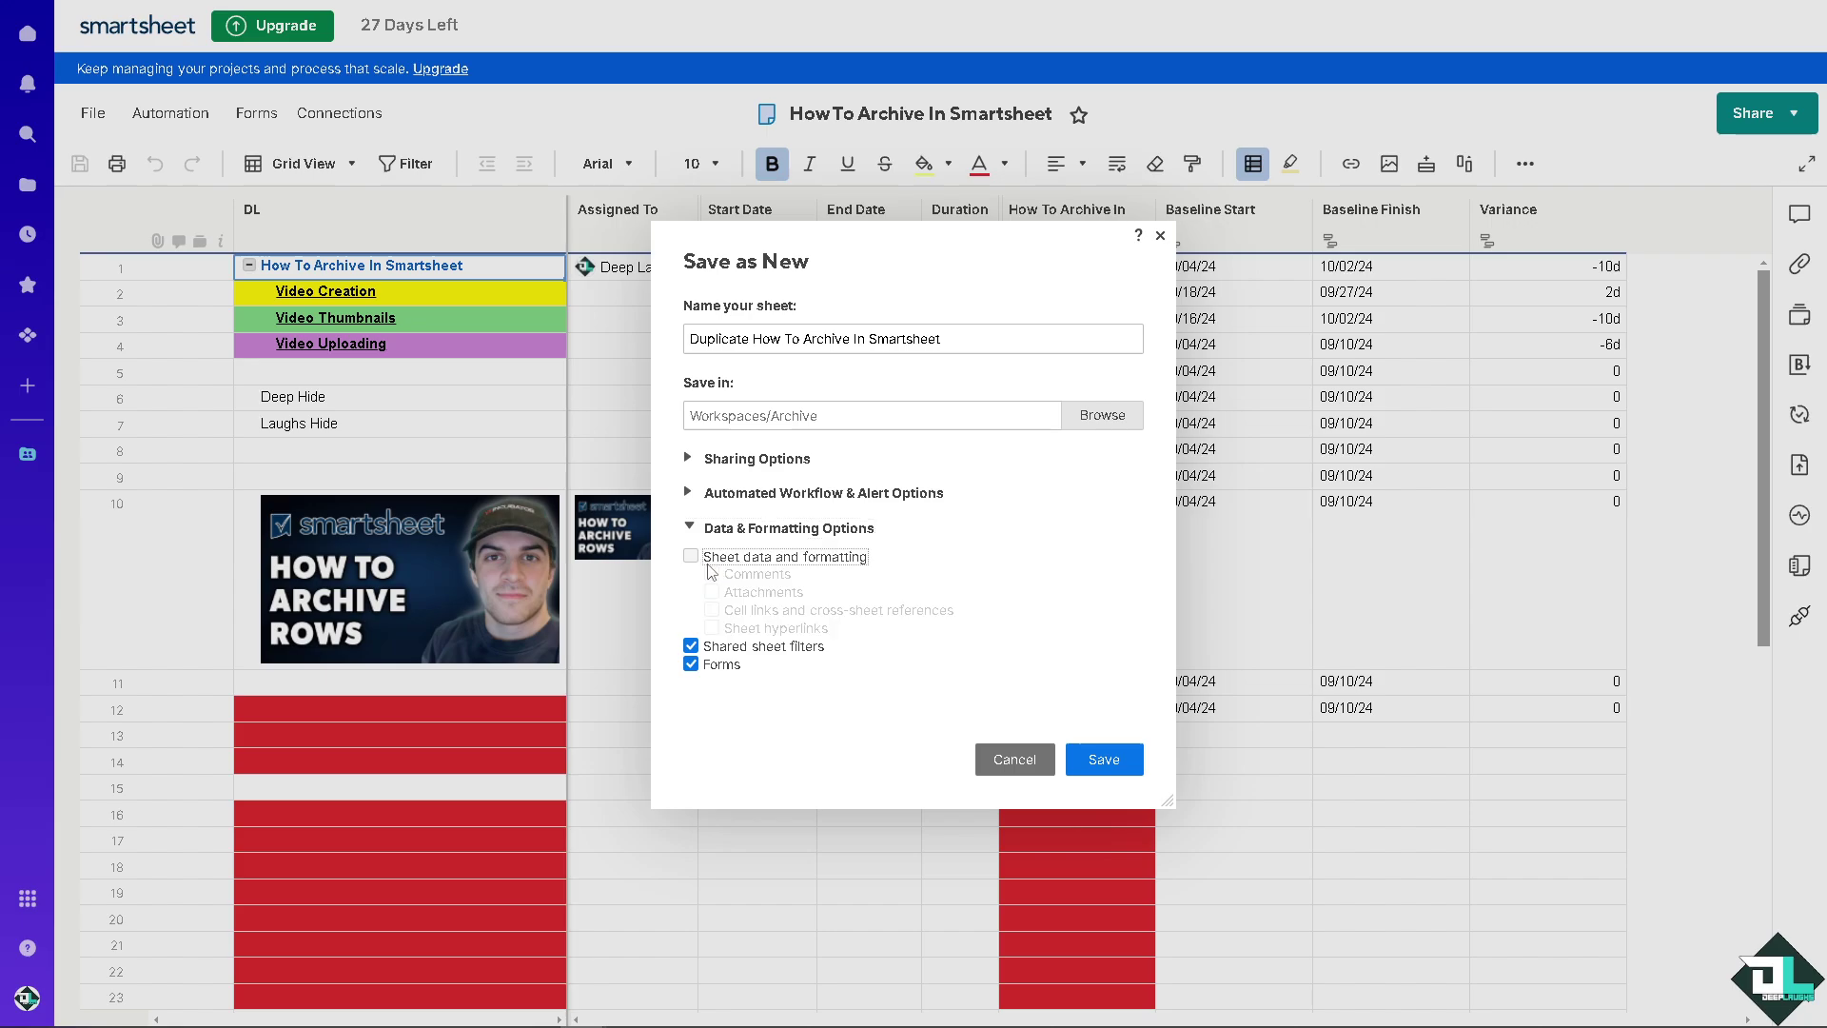
left_click(691, 646)
left_click(691, 665)
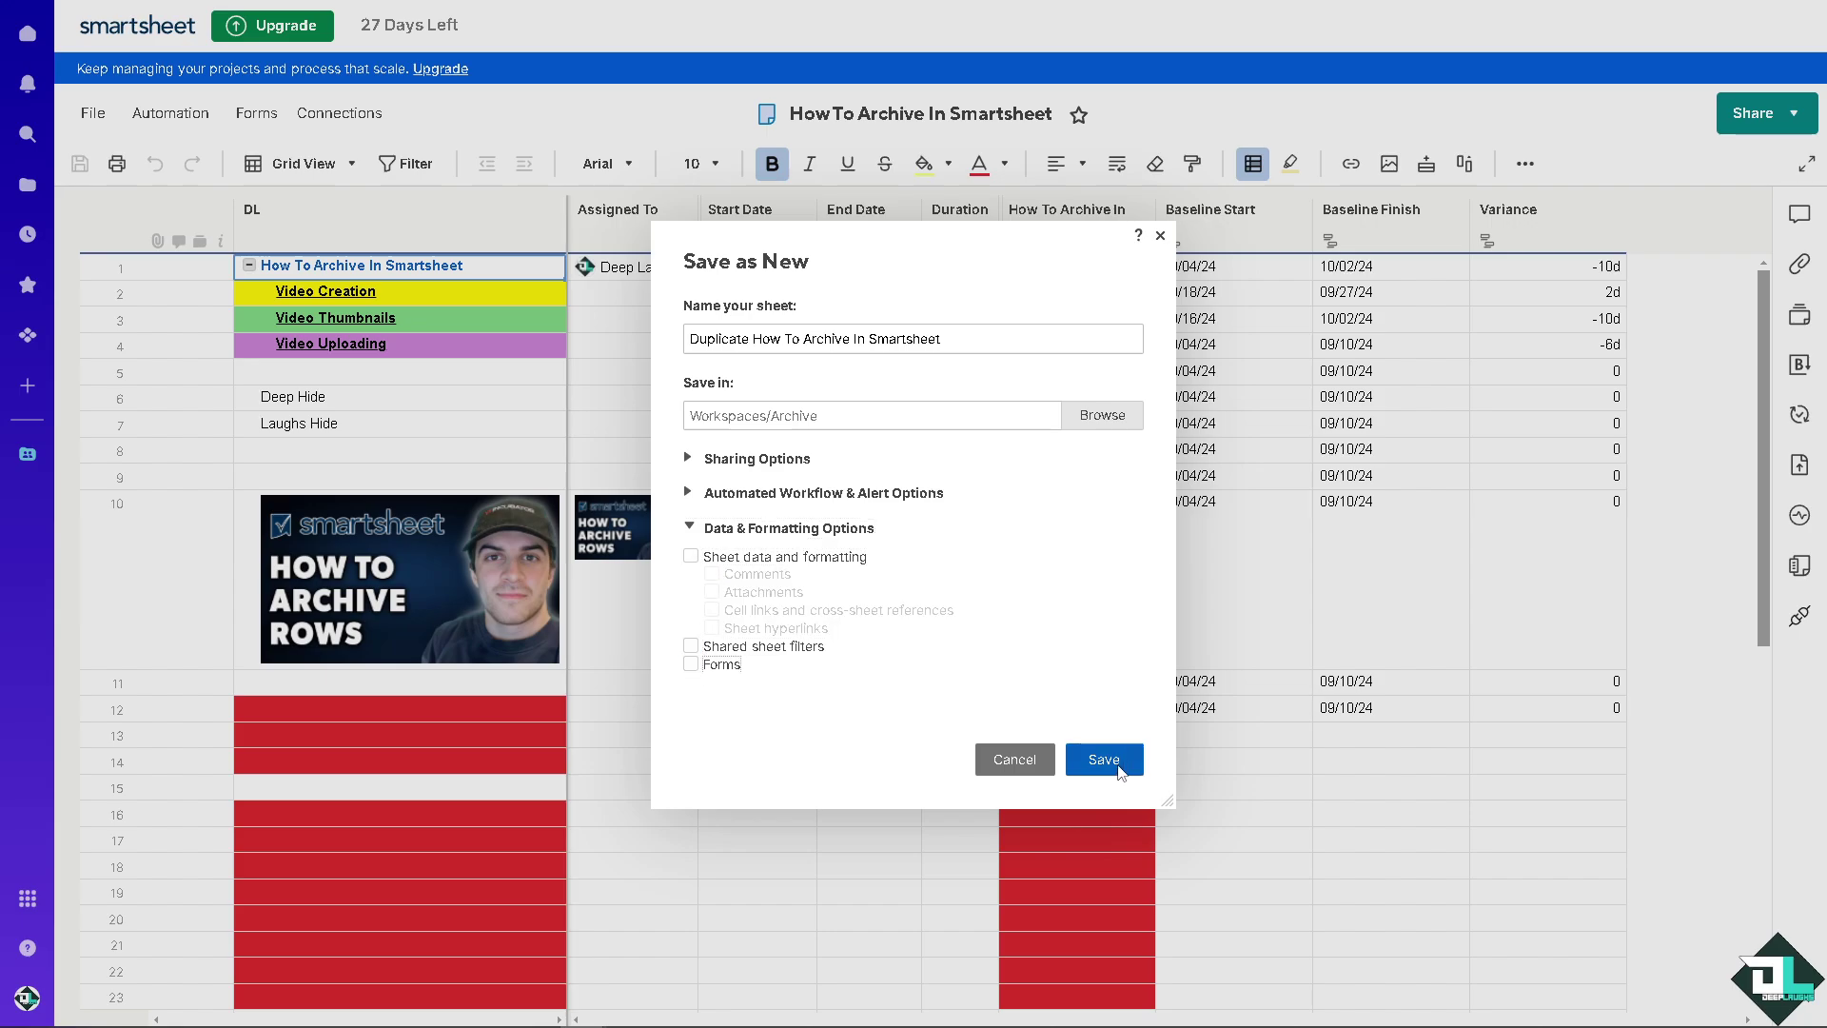
left_click(1119, 767)
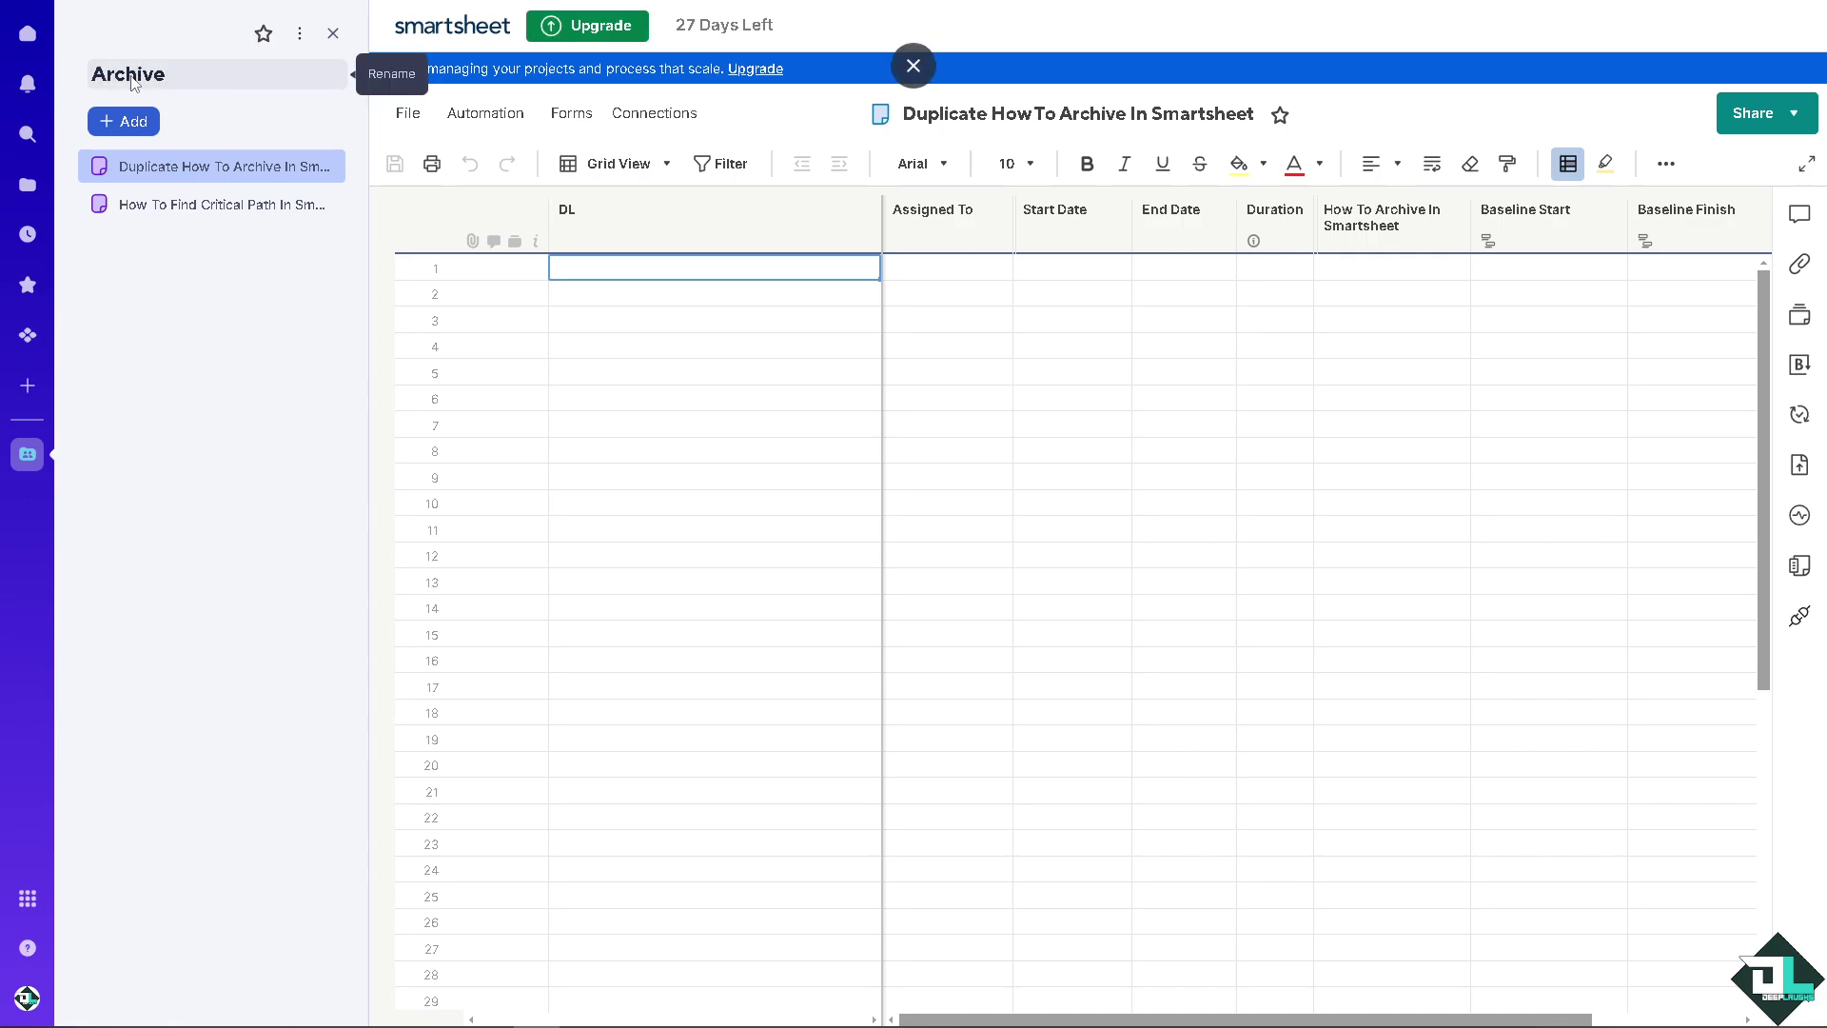
Return from the Archive workspace to the Smartsheet Home page
left_click(299, 33)
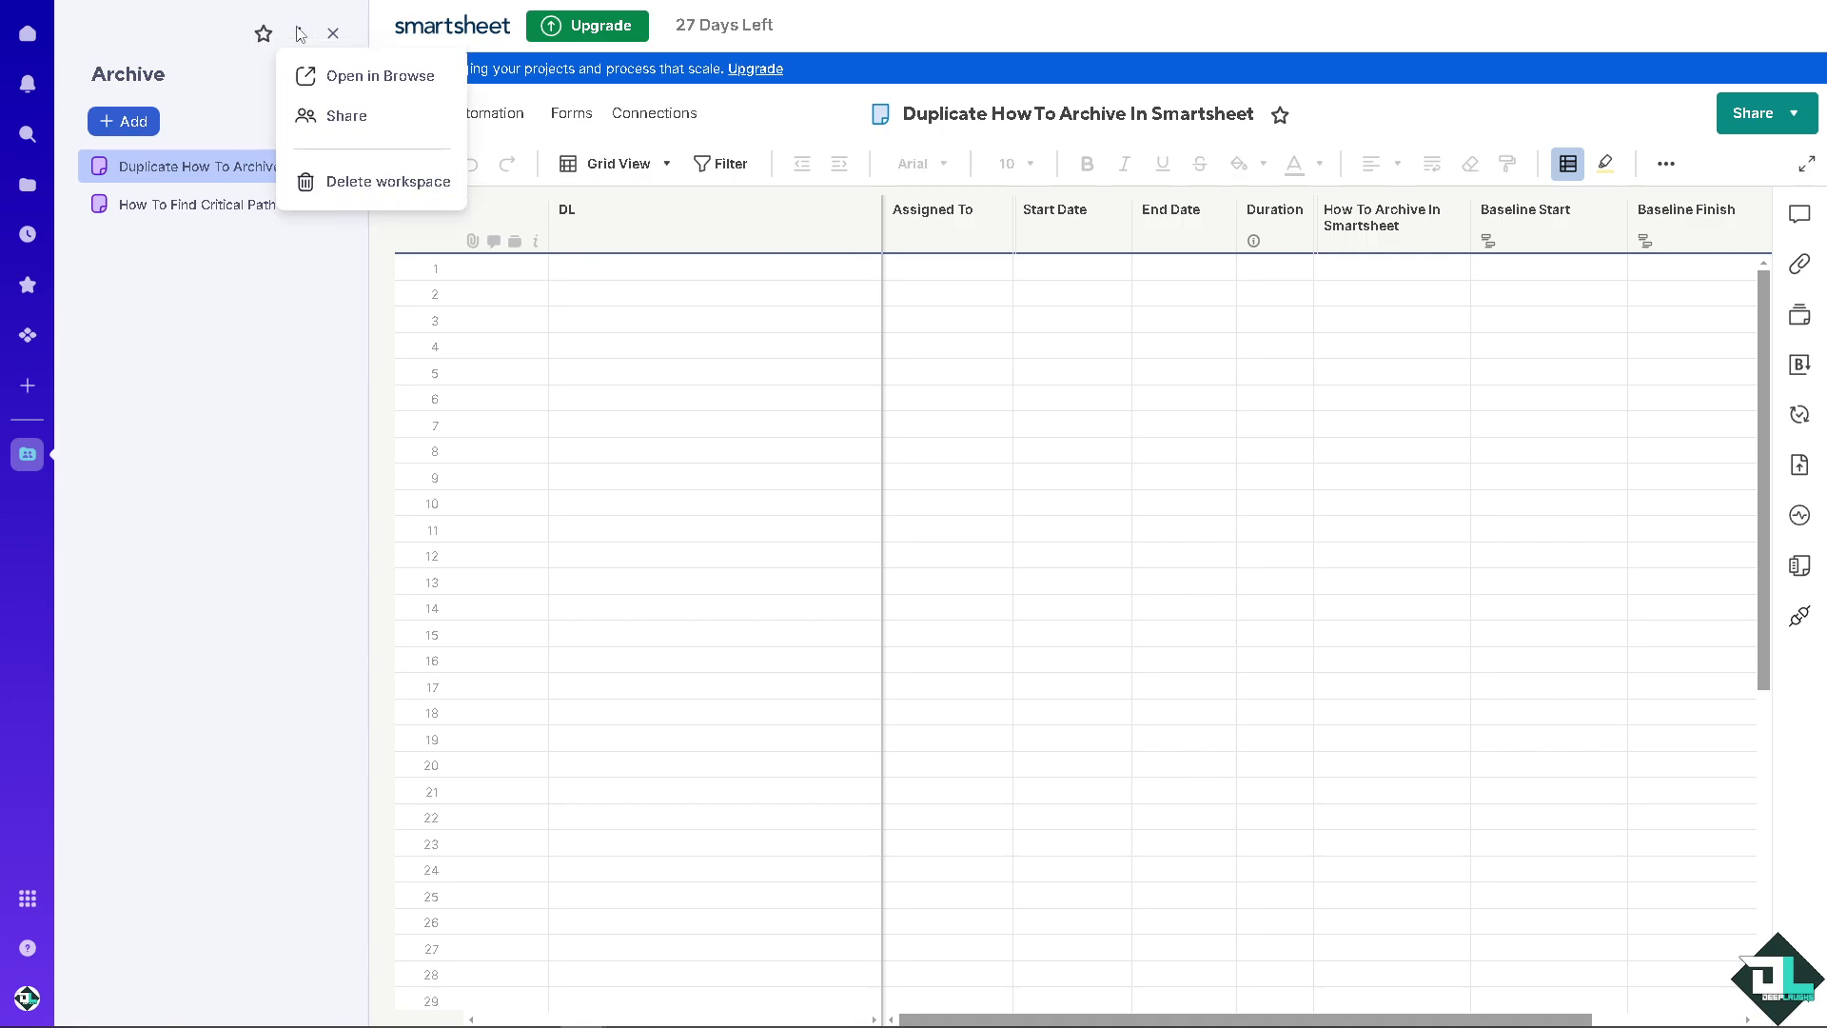
left_click(168, 38)
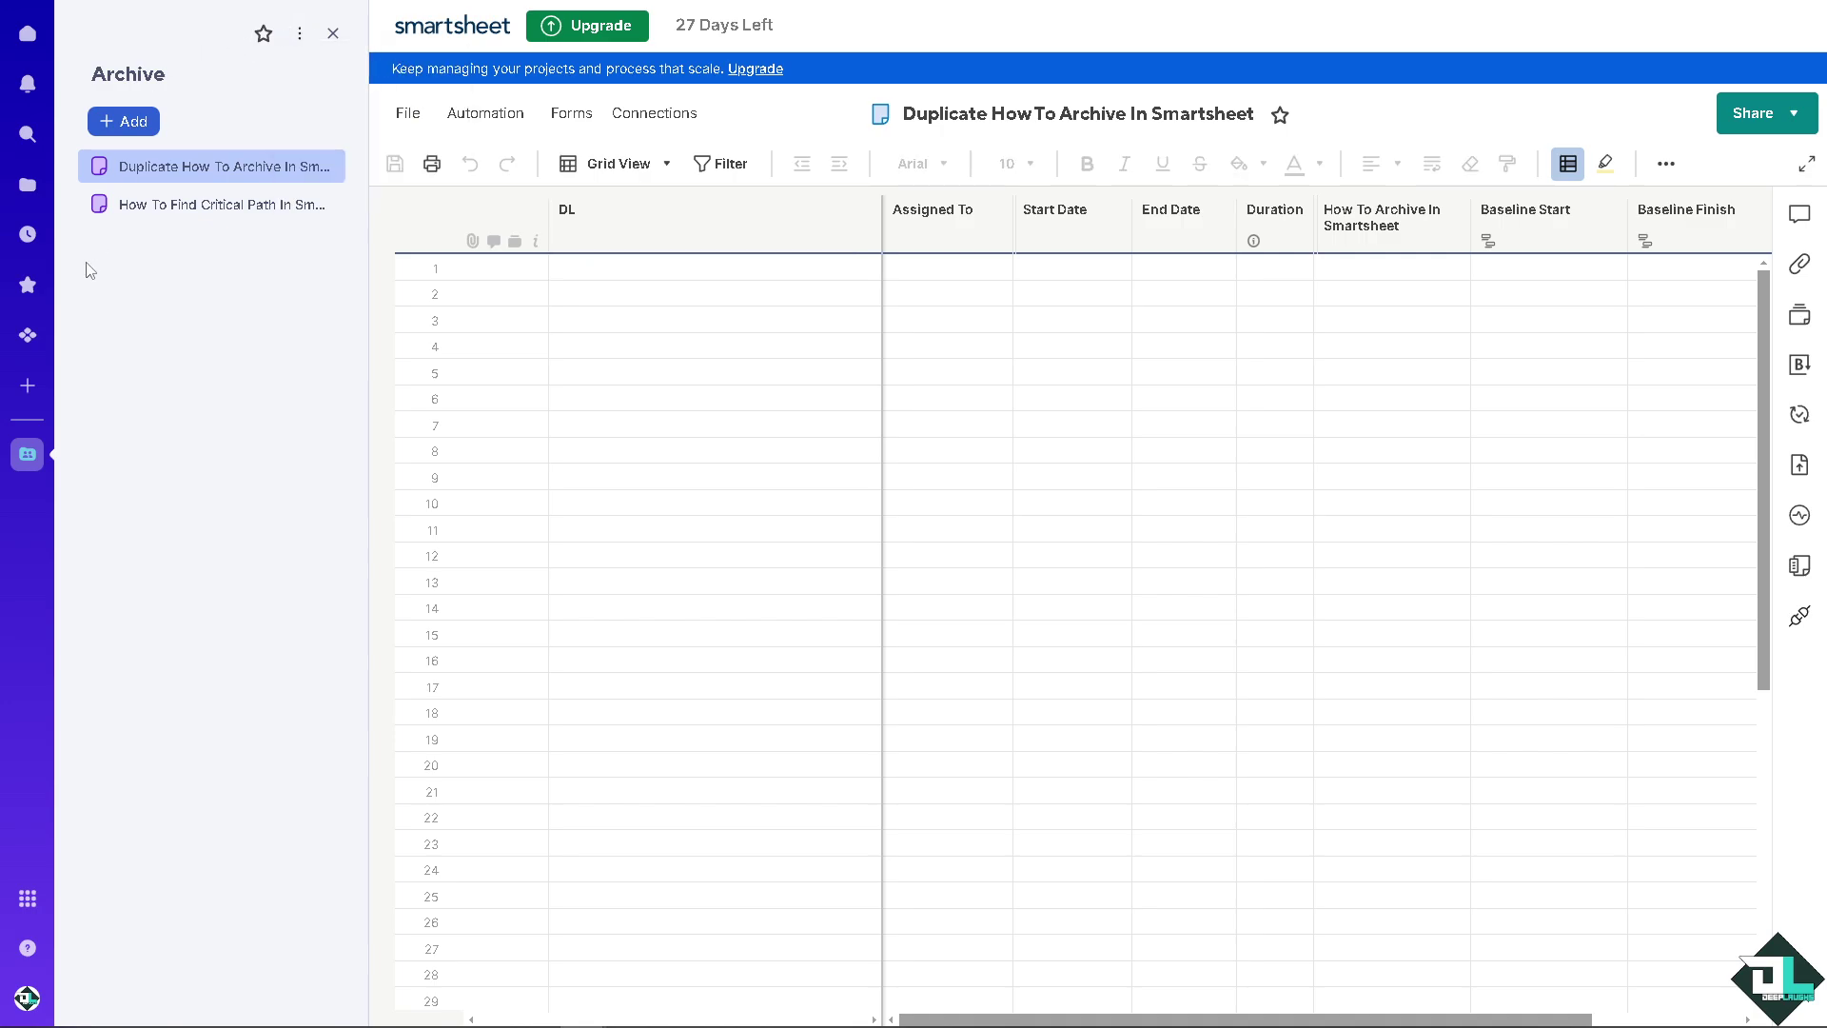
left_click(26, 36)
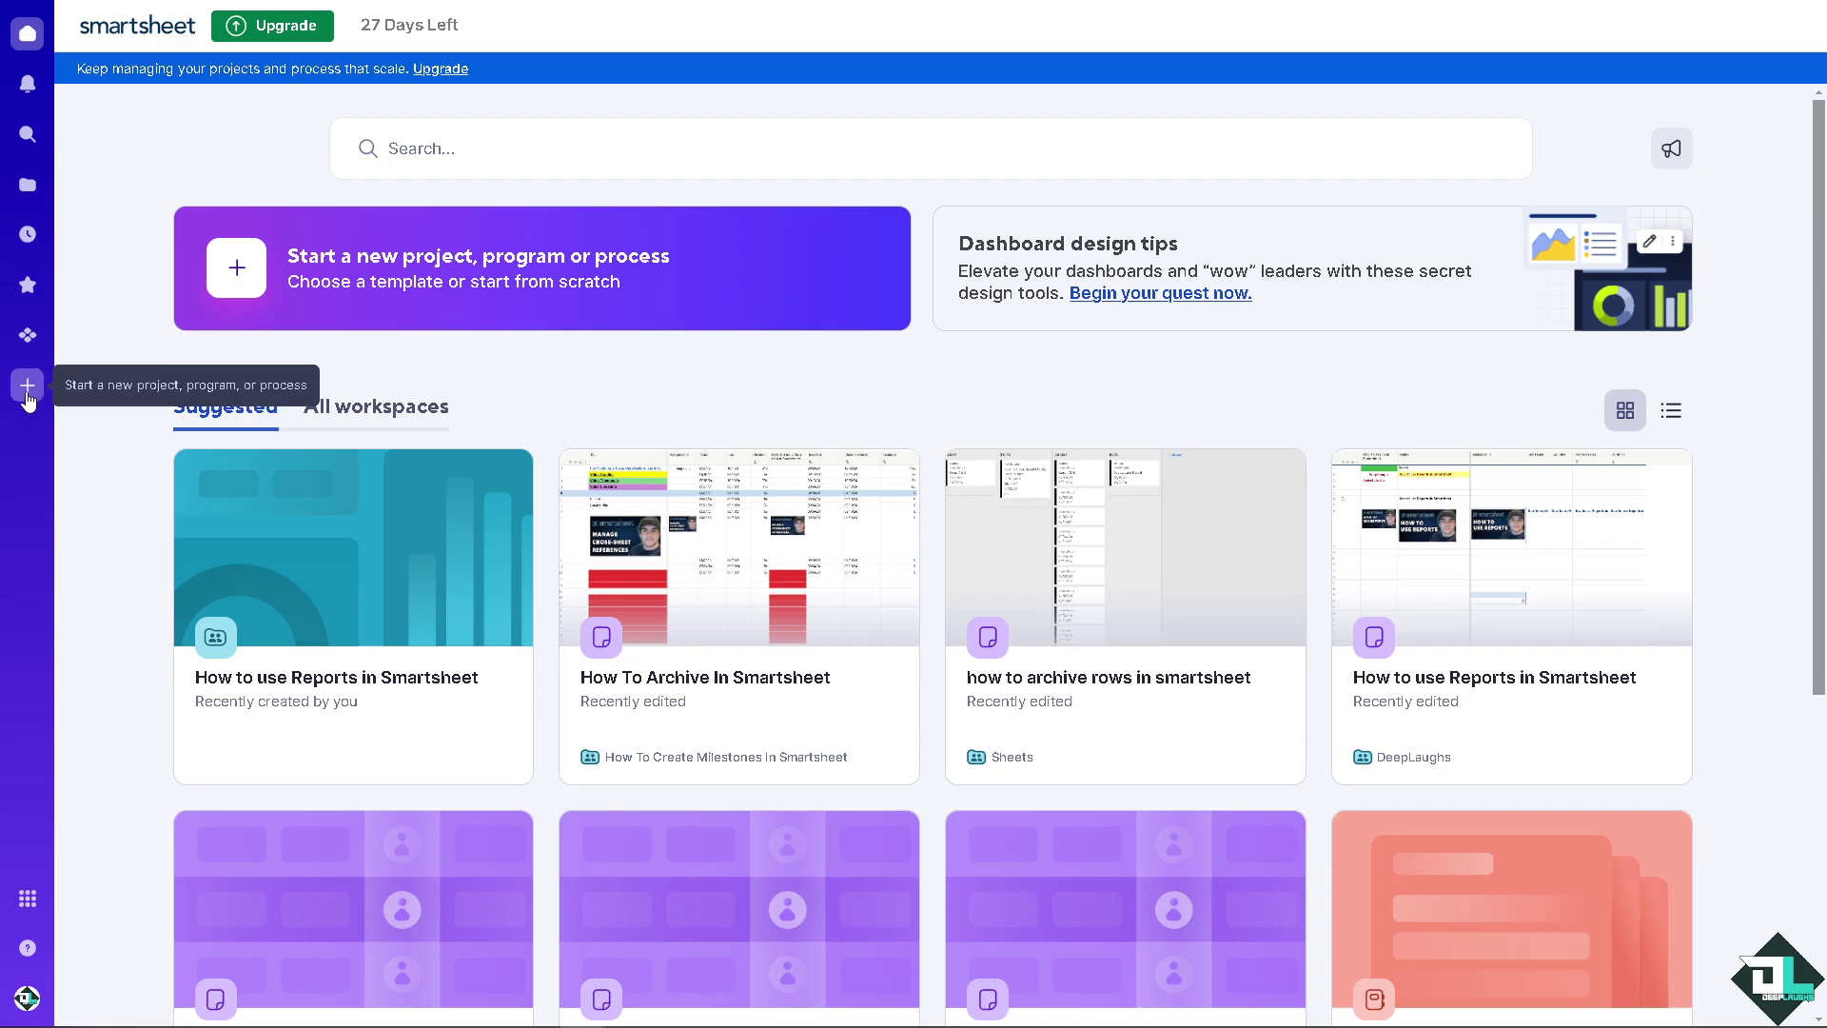
Create a new workspace from scratch through Start a new project
left_click(228, 289)
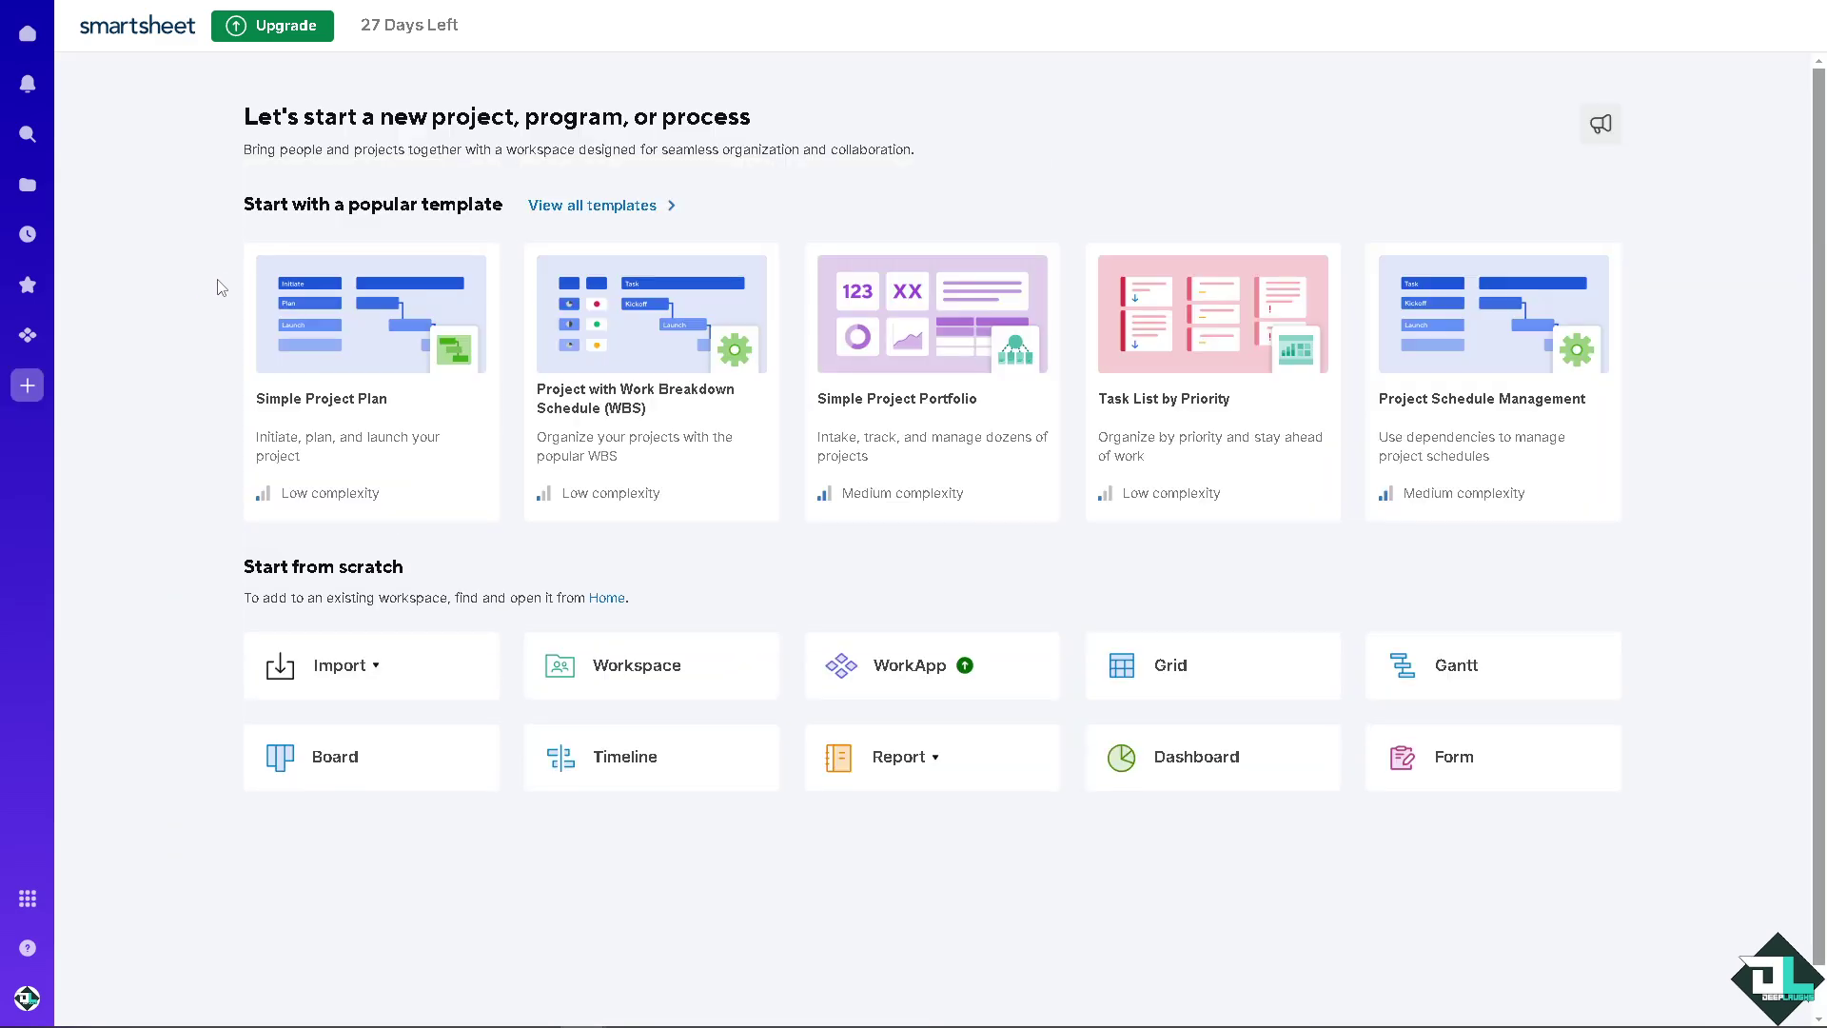
left_click(679, 669)
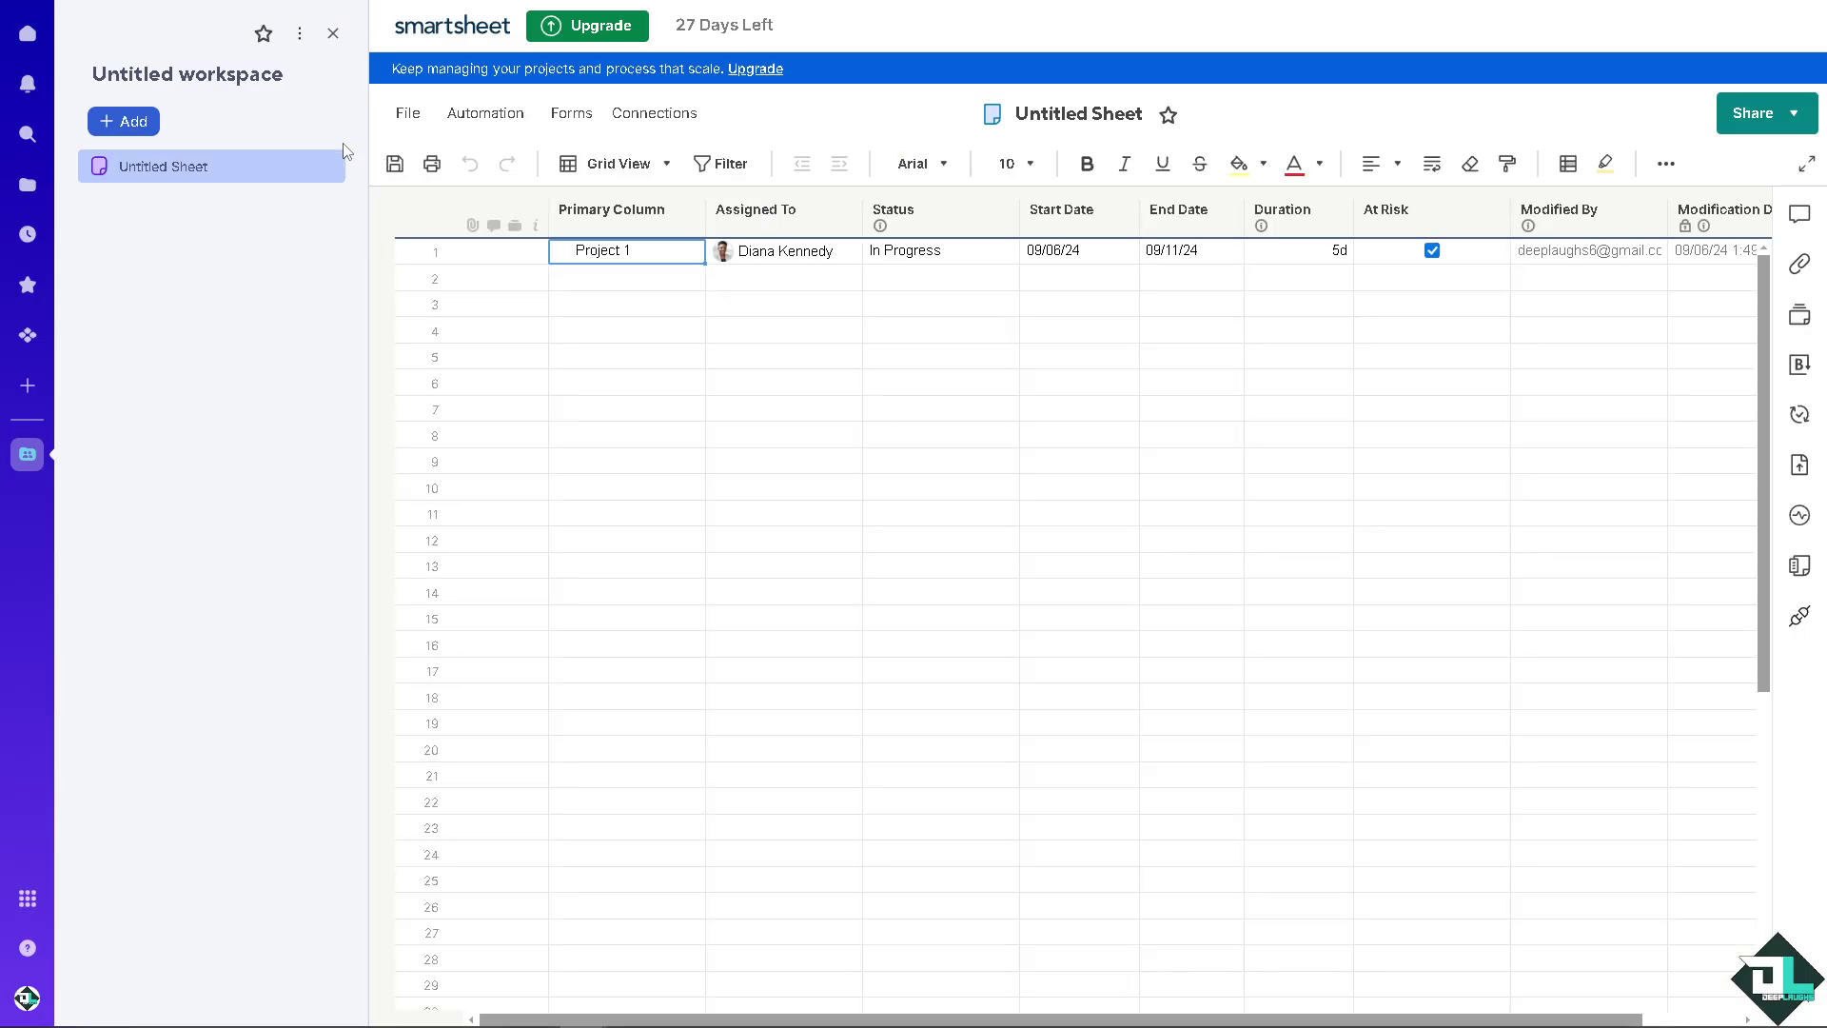
Rename the new workspace to 'Archive 2'
left_click(159, 80)
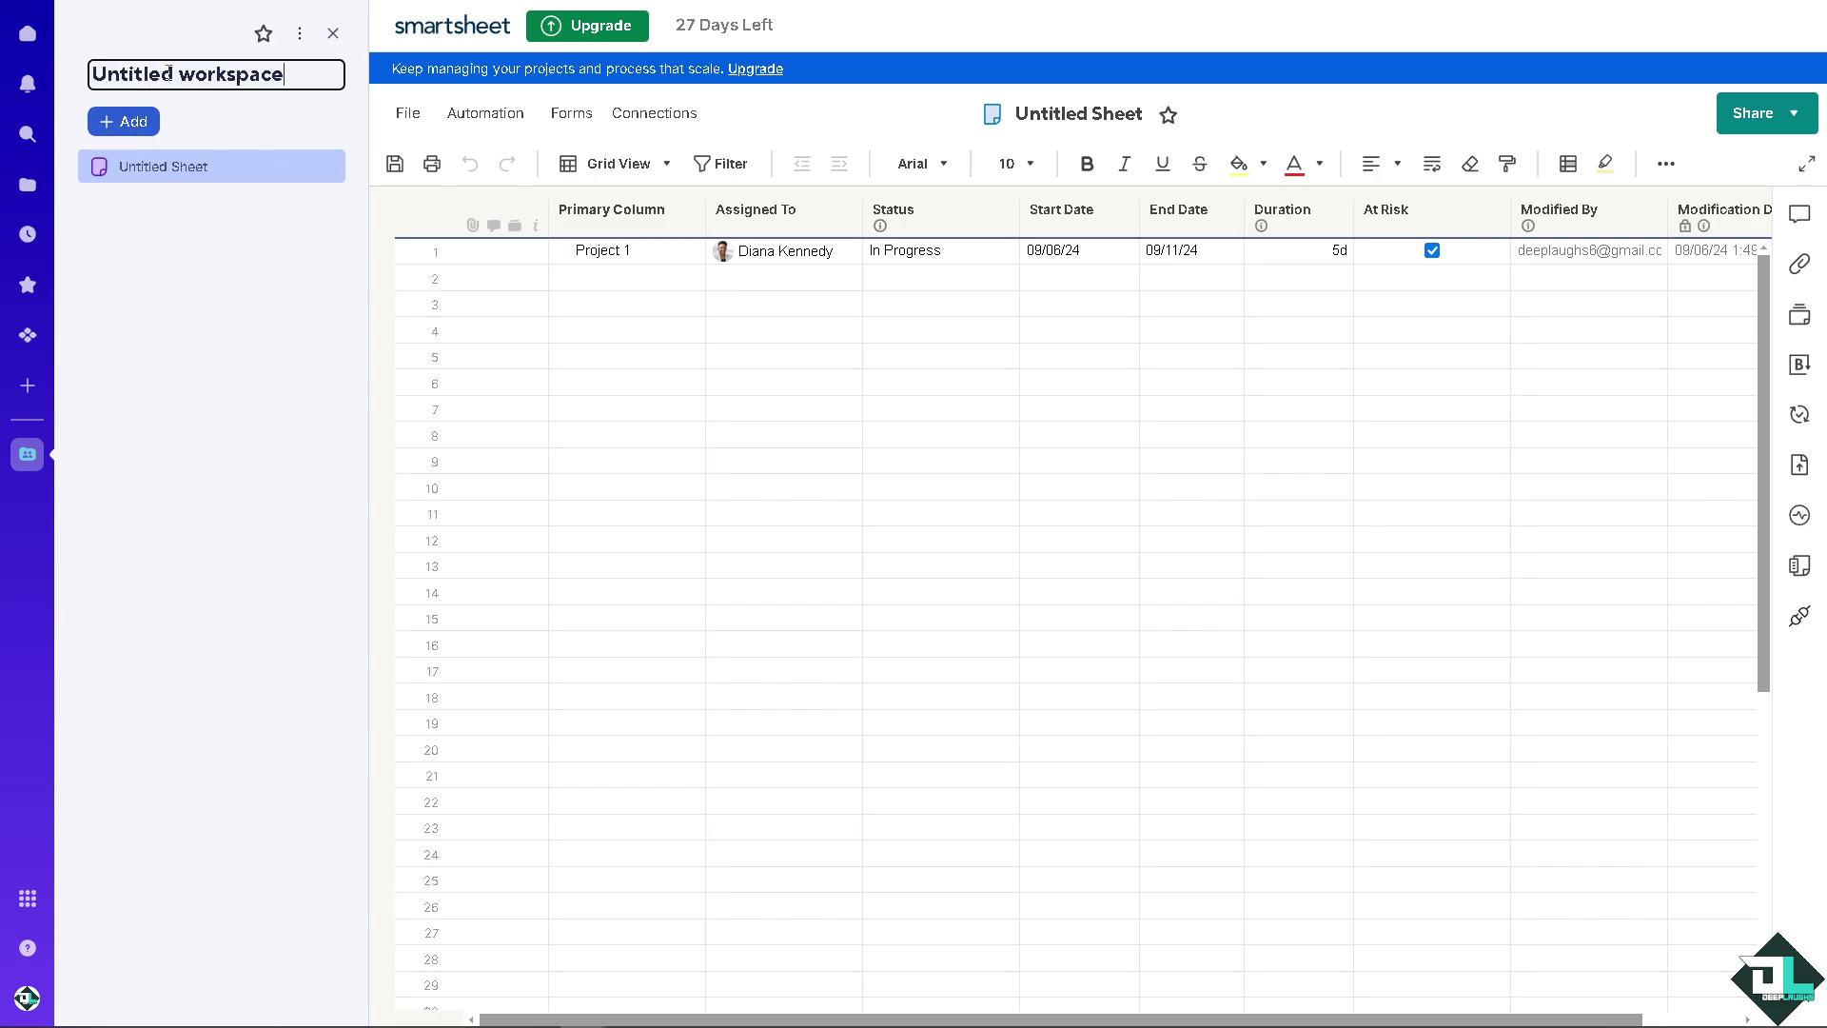
key("ctrl+a")
type("A")
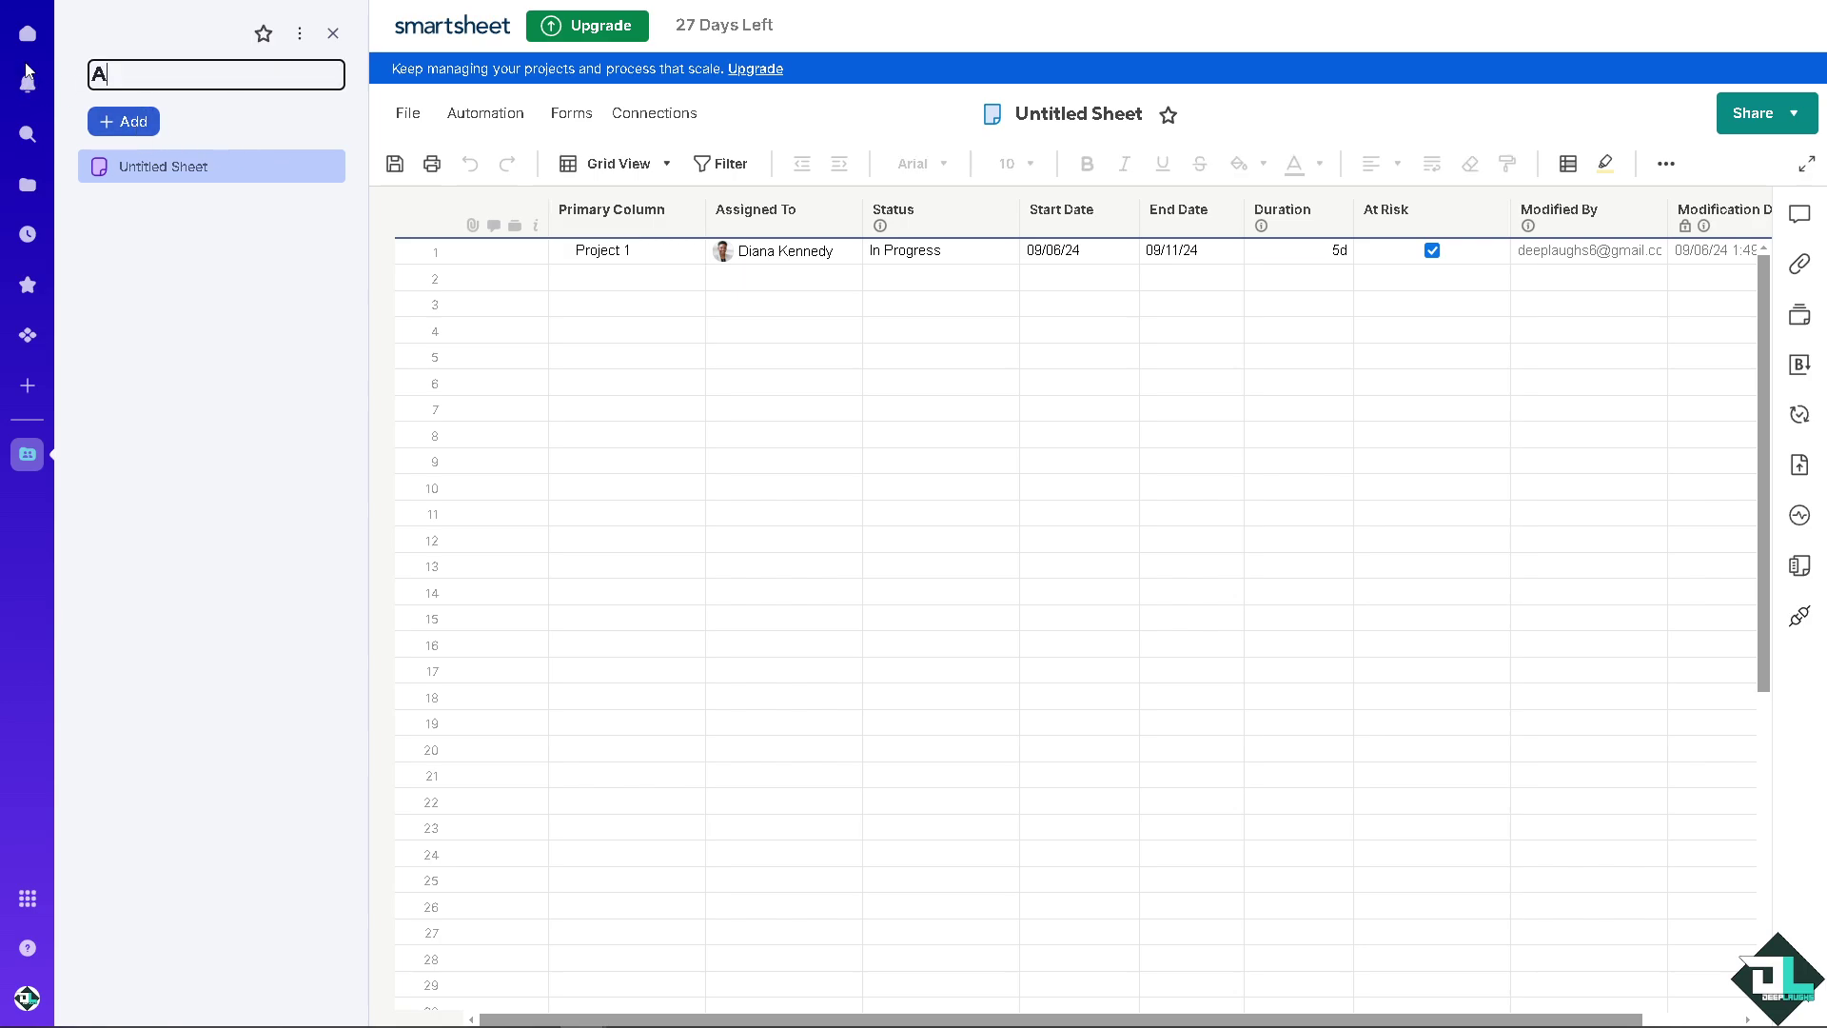
type("rchive 2")
Add a folder named 'Archive Folder' to the Archive 2 workspace
left_click(140, 124)
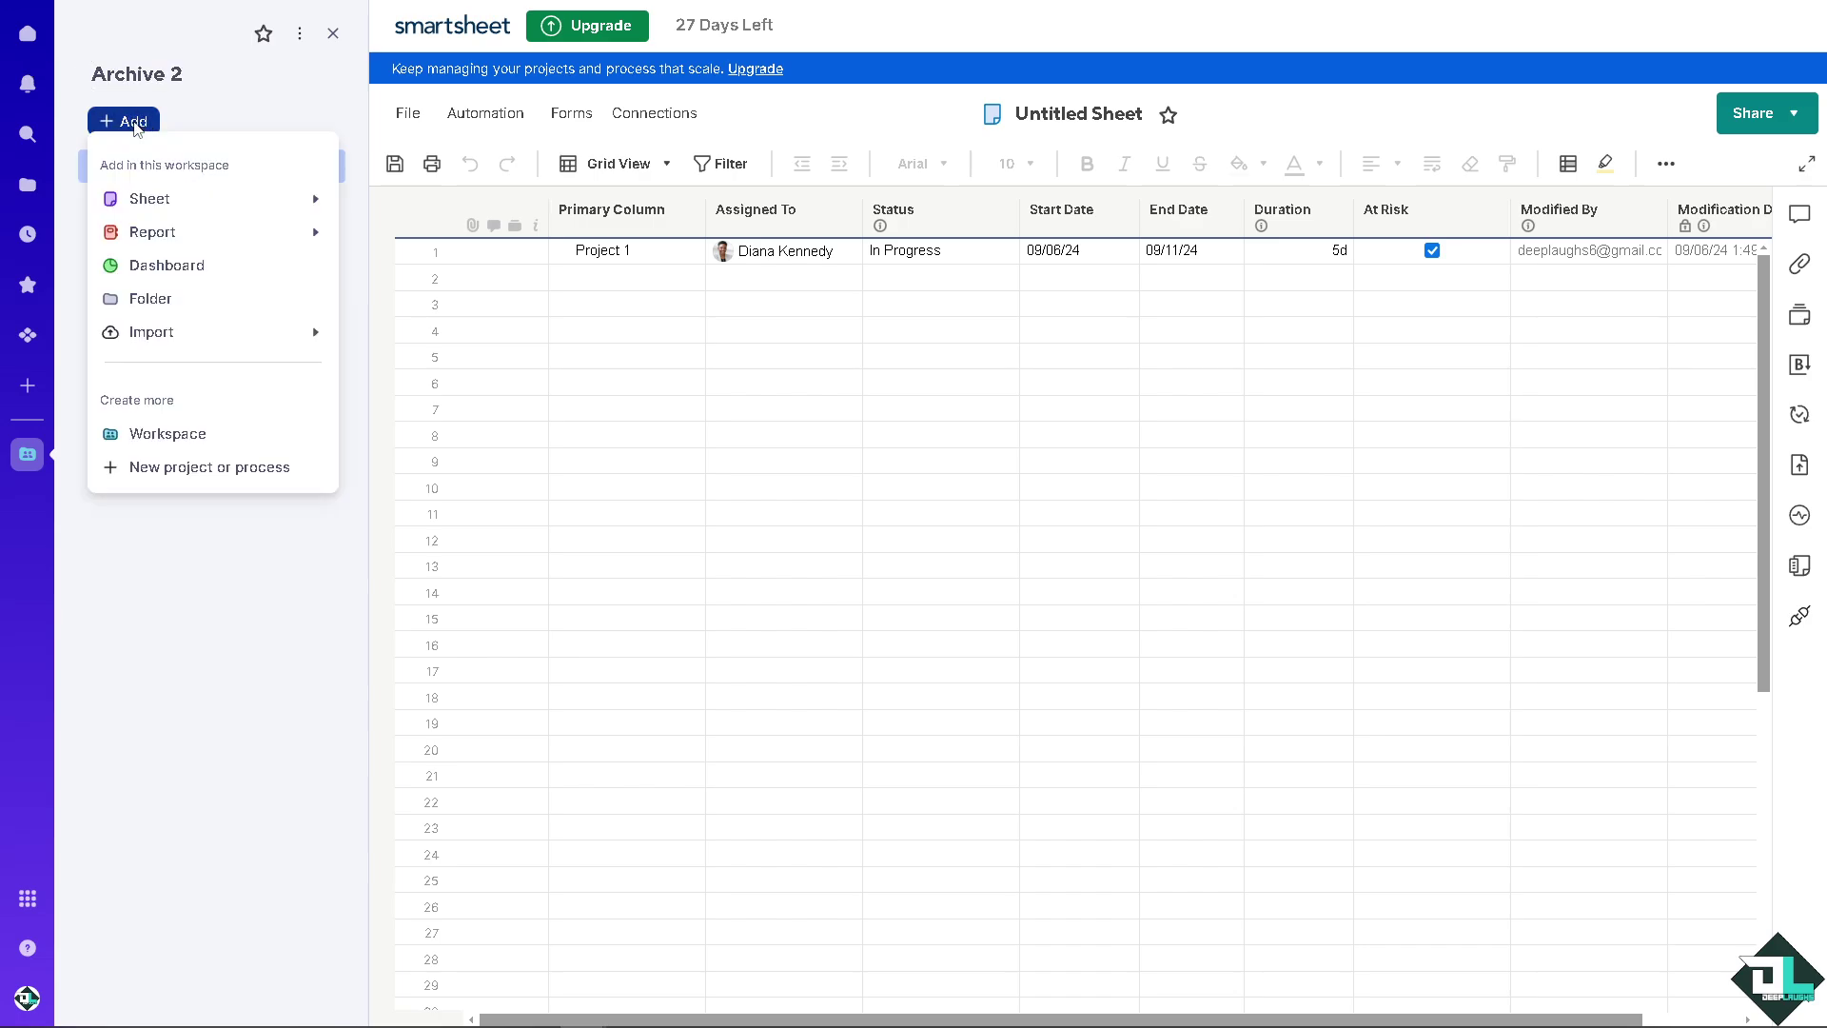
mouse_move(222, 207)
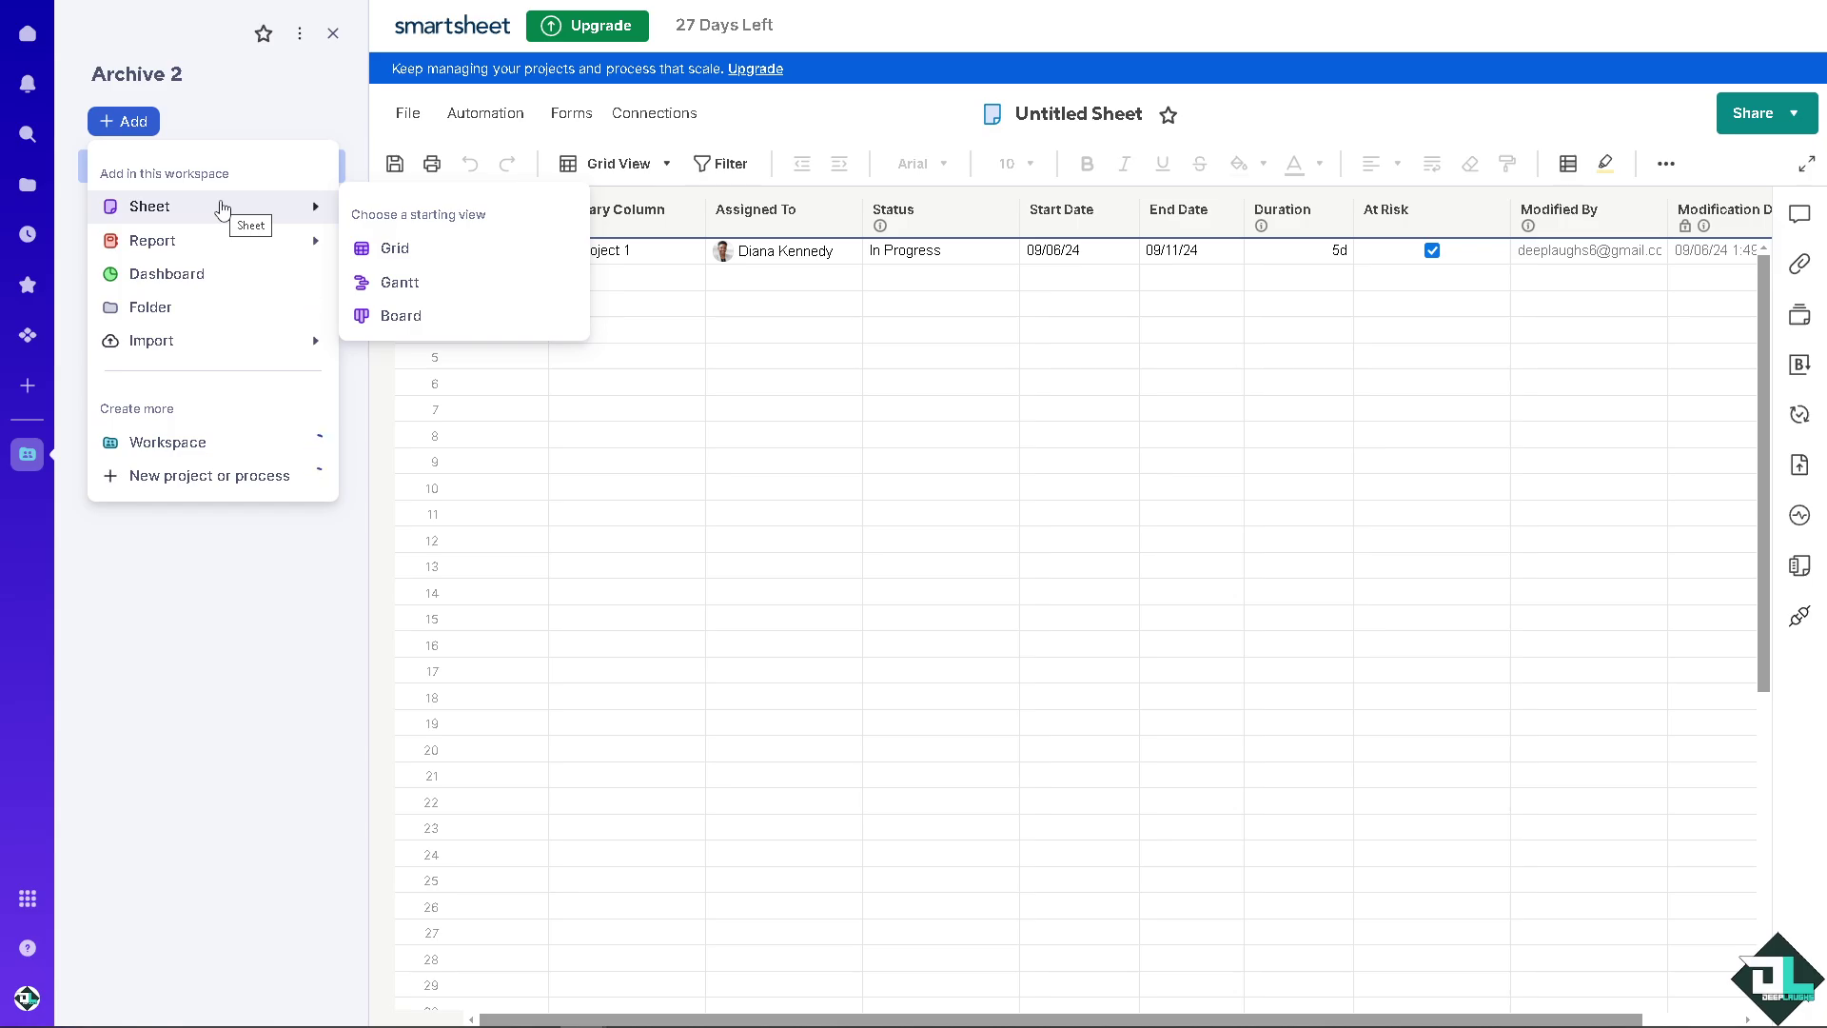
left_click(152, 307)
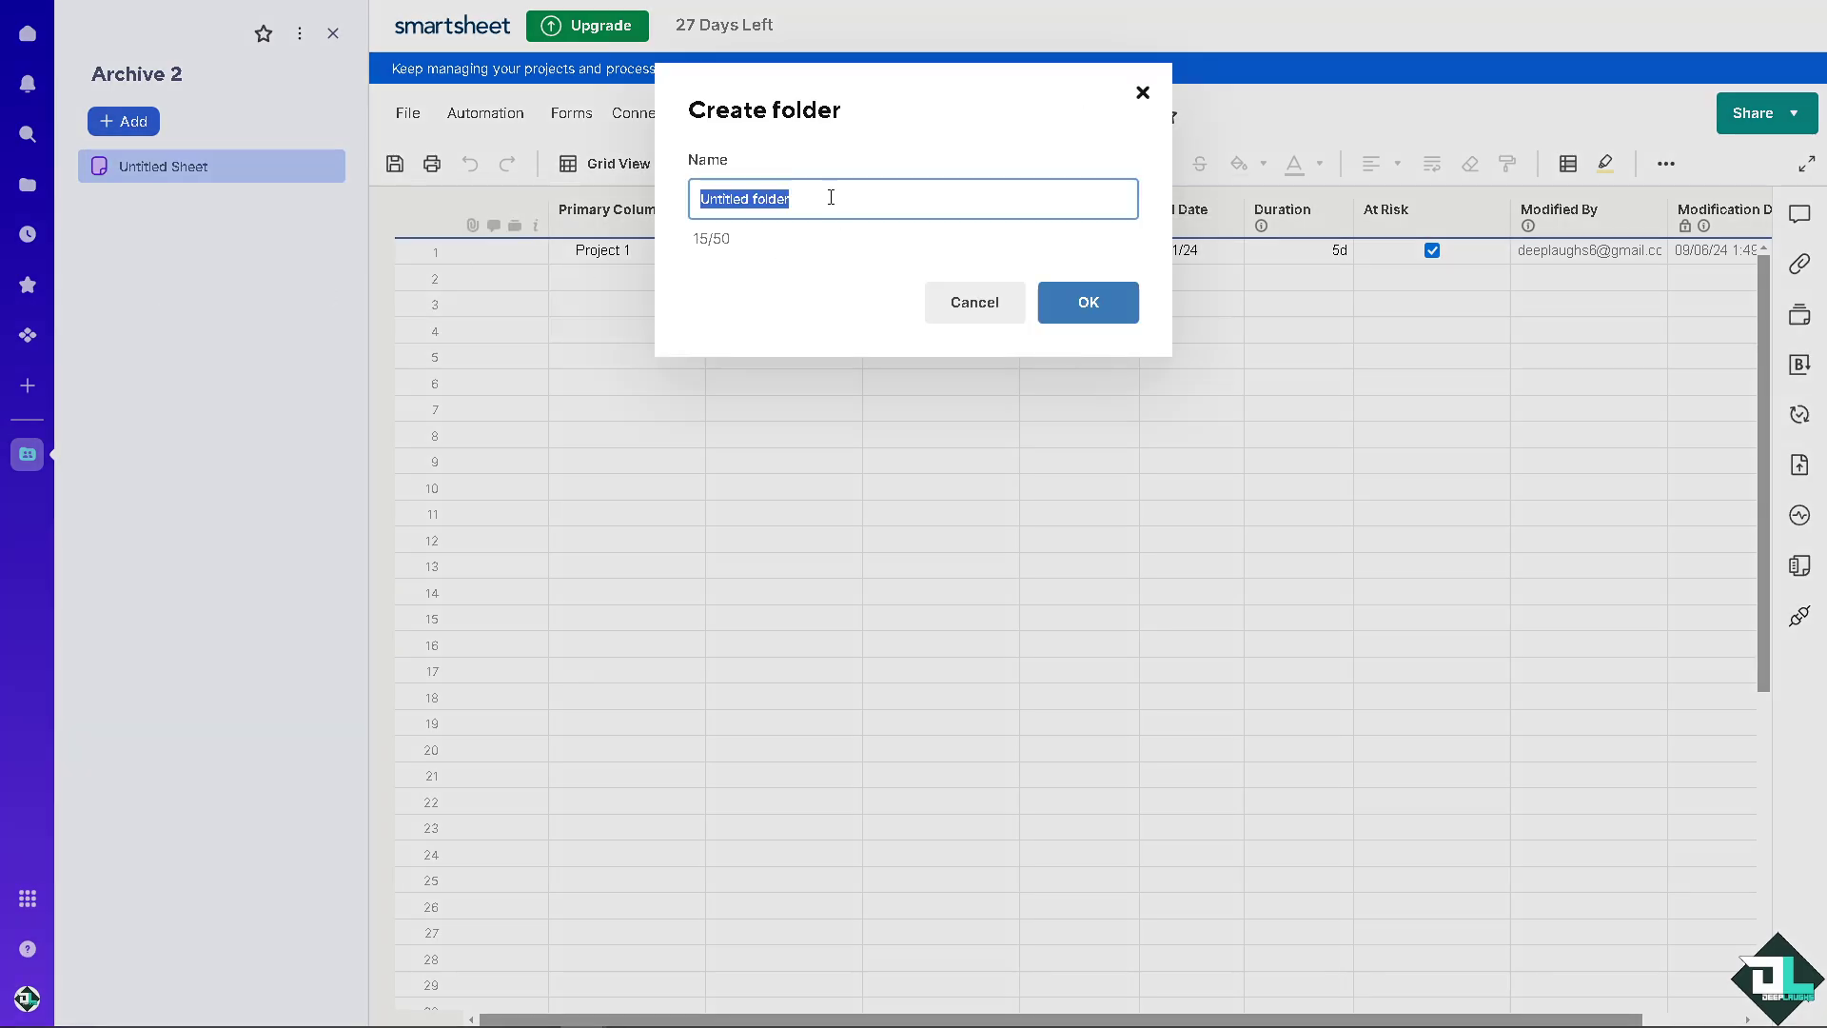
type("ch")
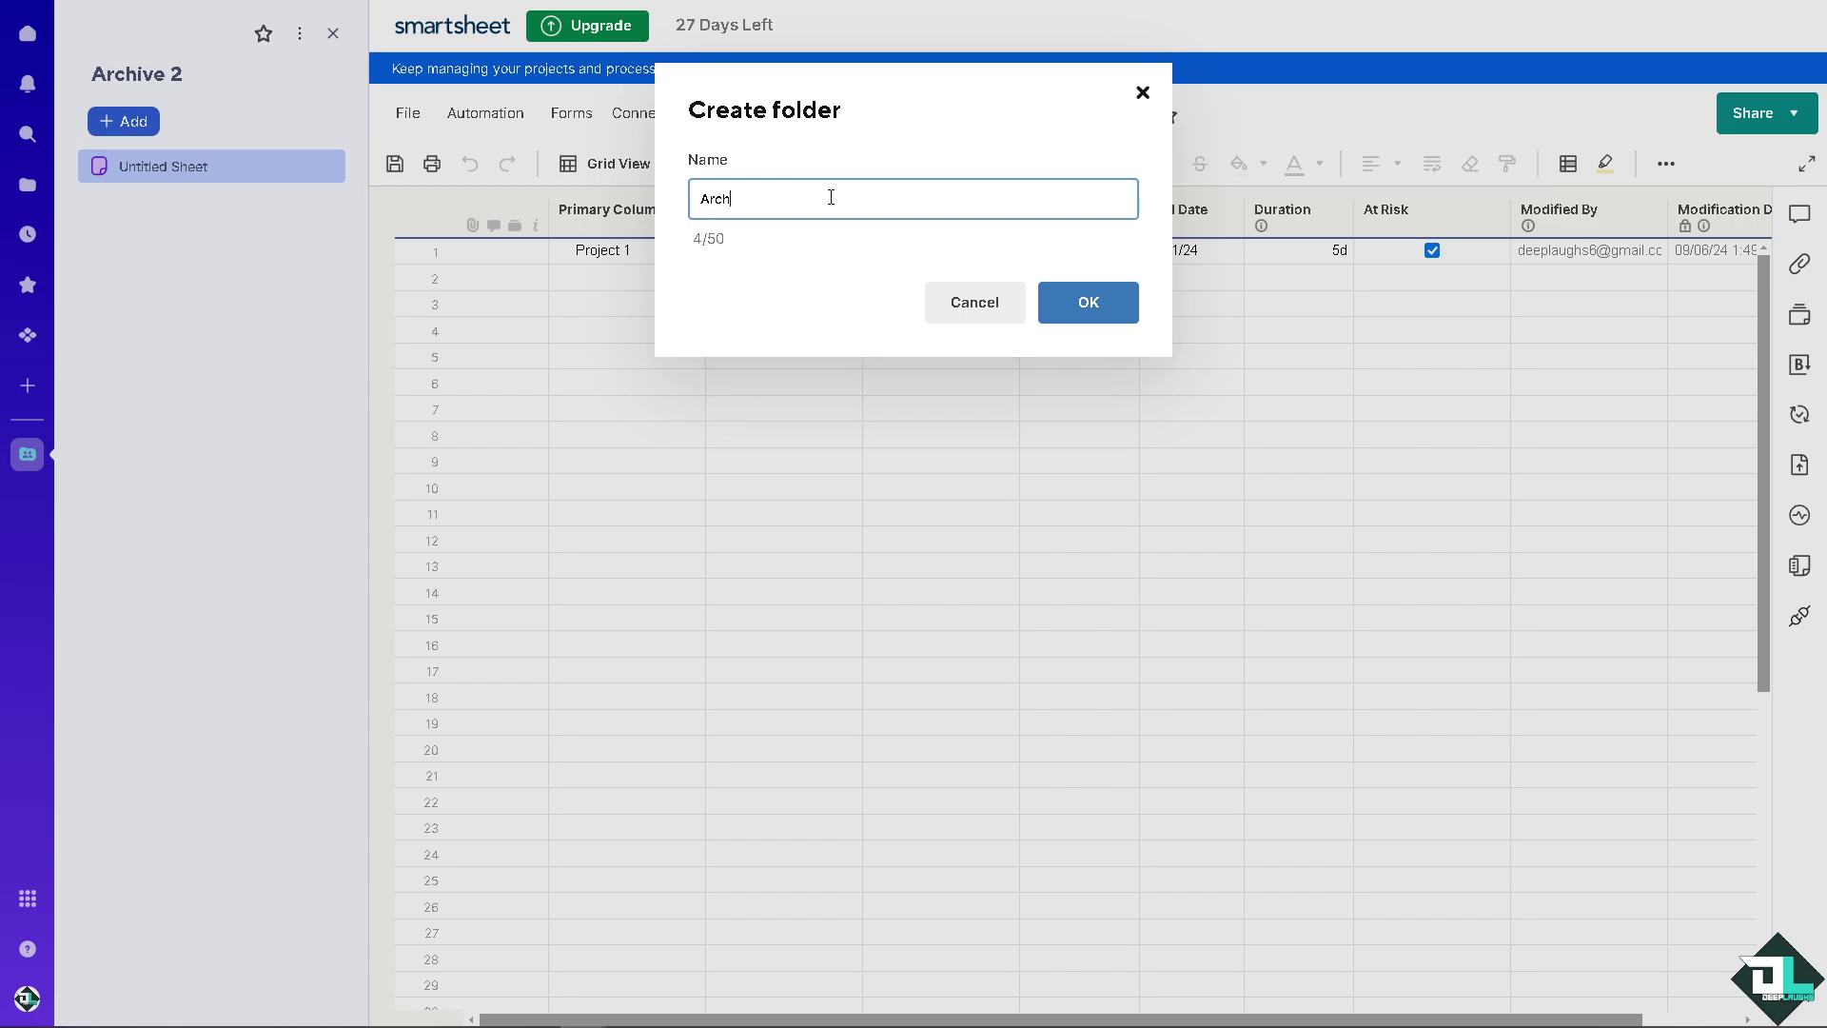
type("ive Folder")
left_click(1080, 305)
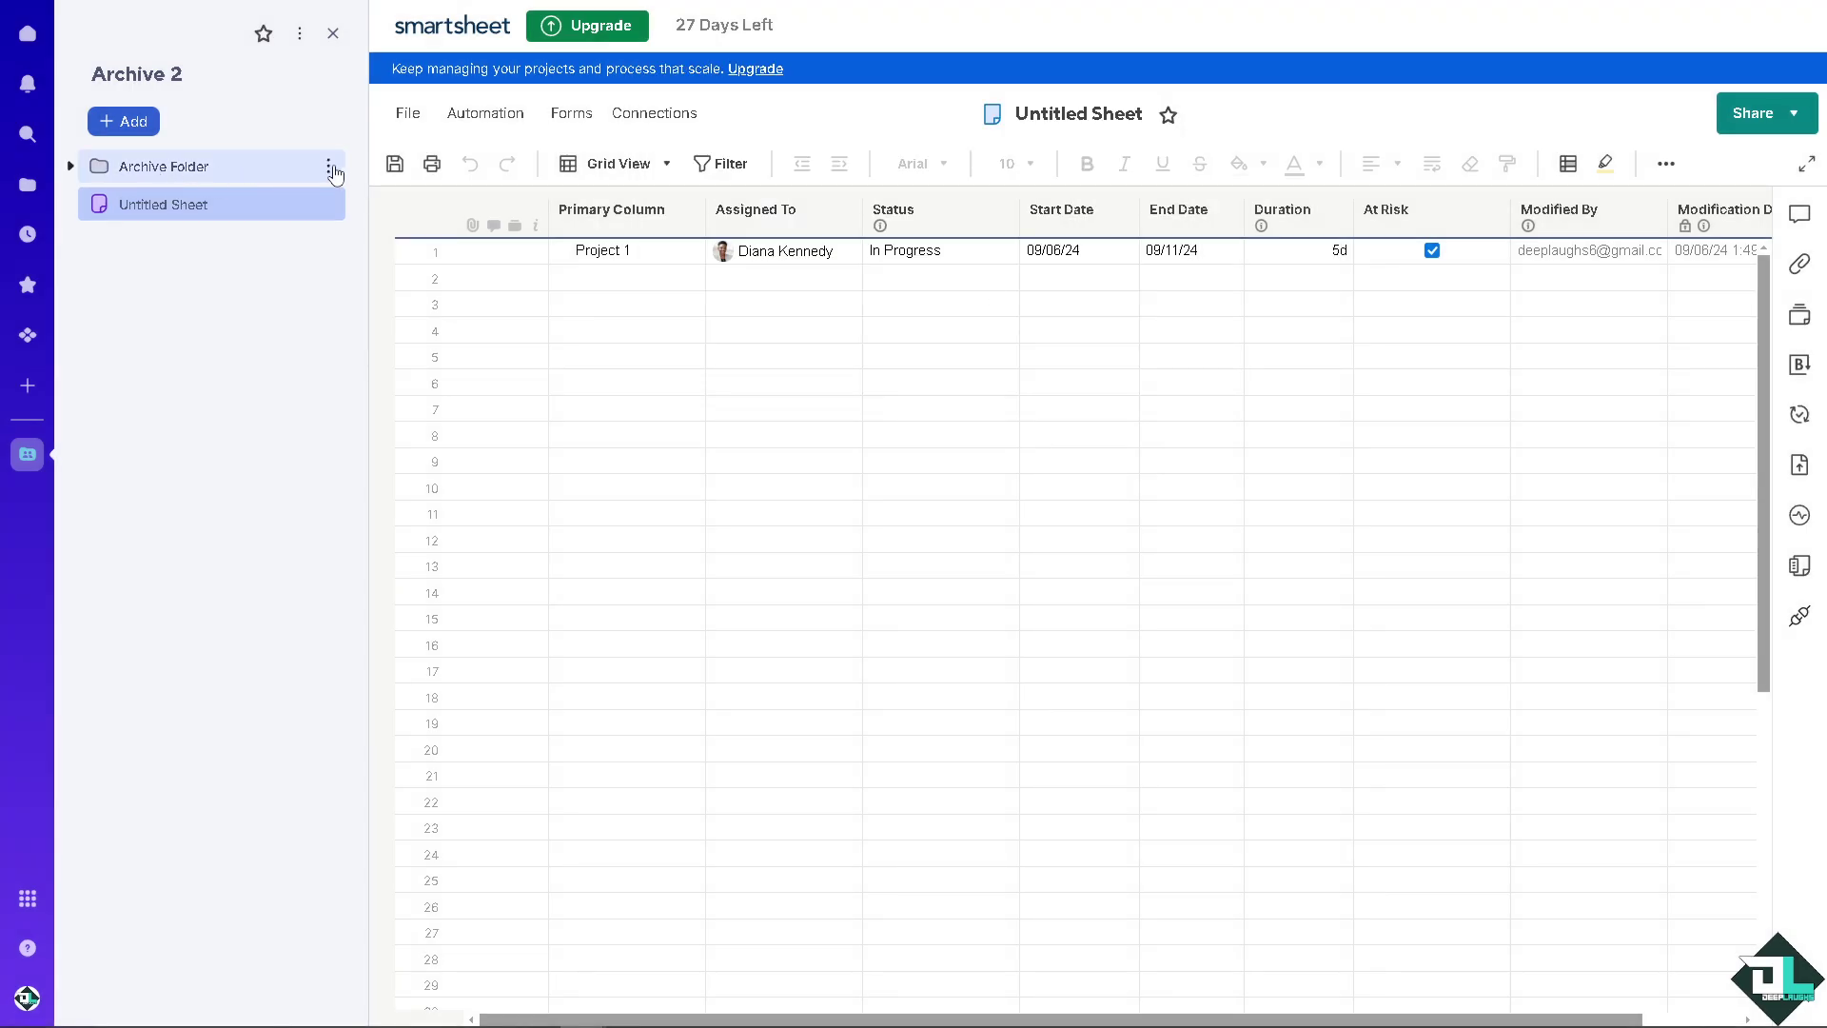
Dismiss the Archive Folder's options and return to the 'How To Archive In Smartsheet' sheet
left_click(330, 169)
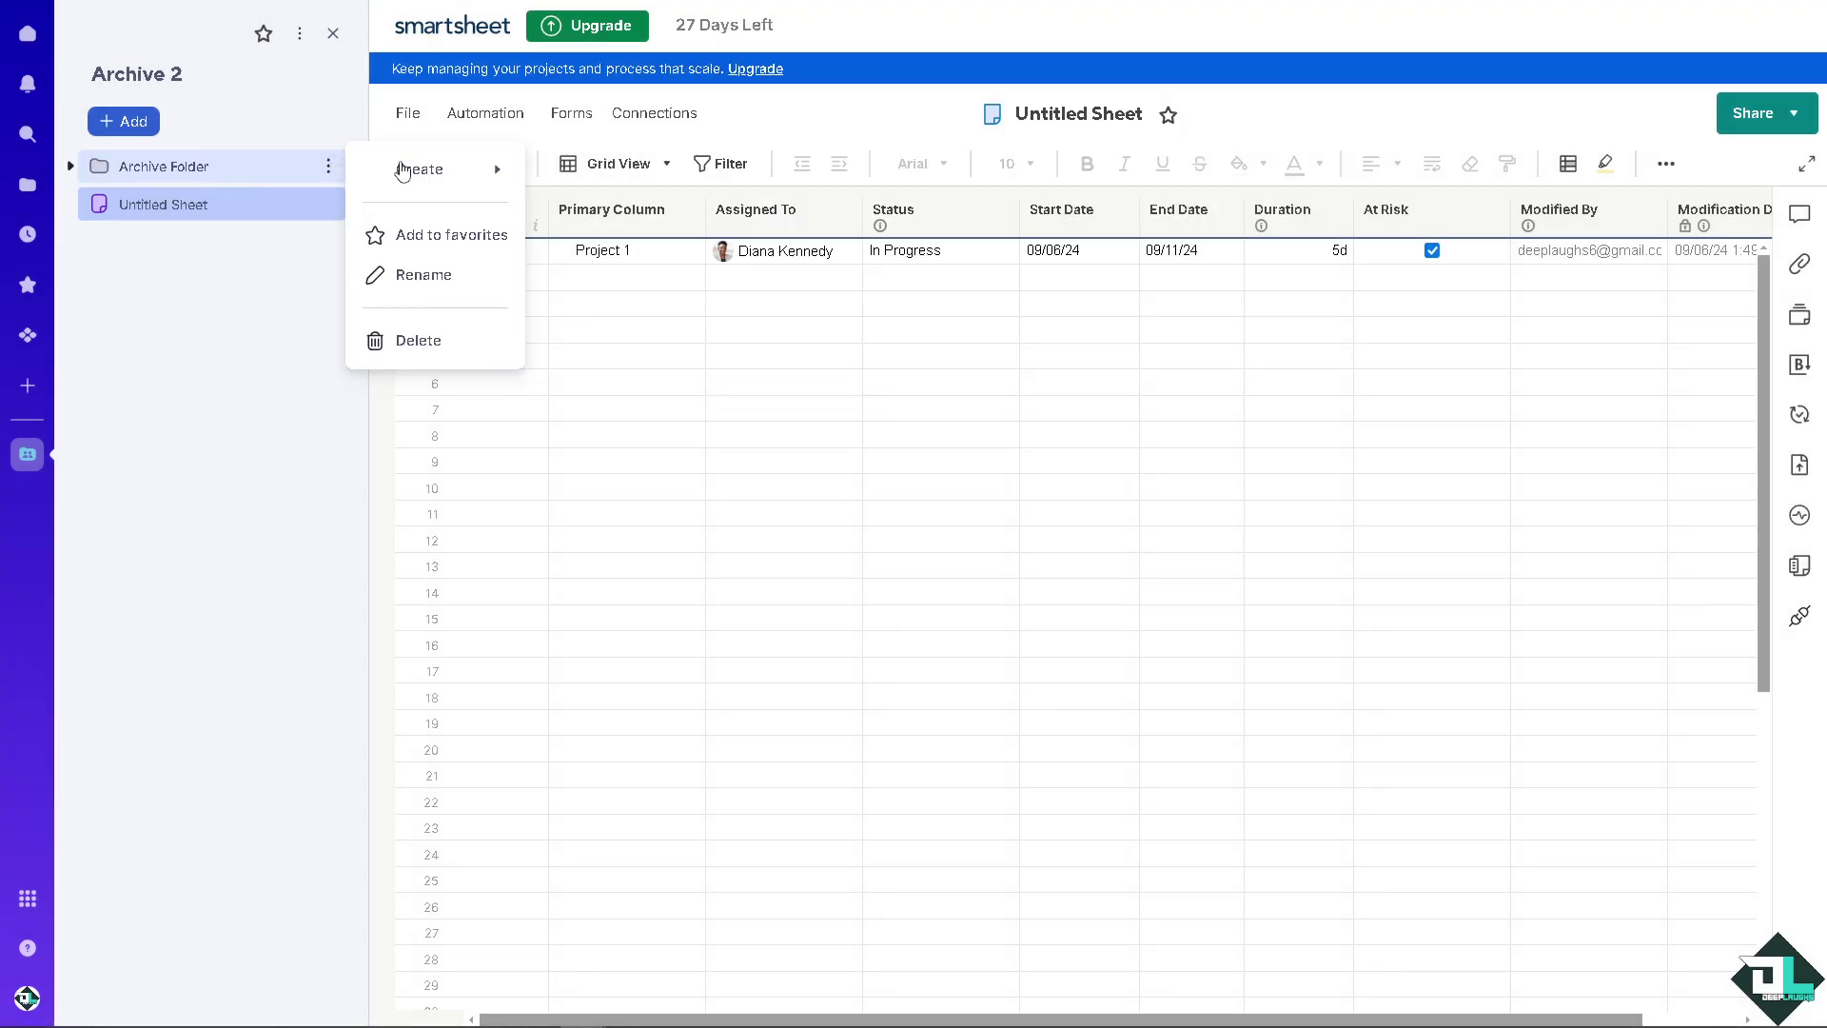
mouse_move(416, 171)
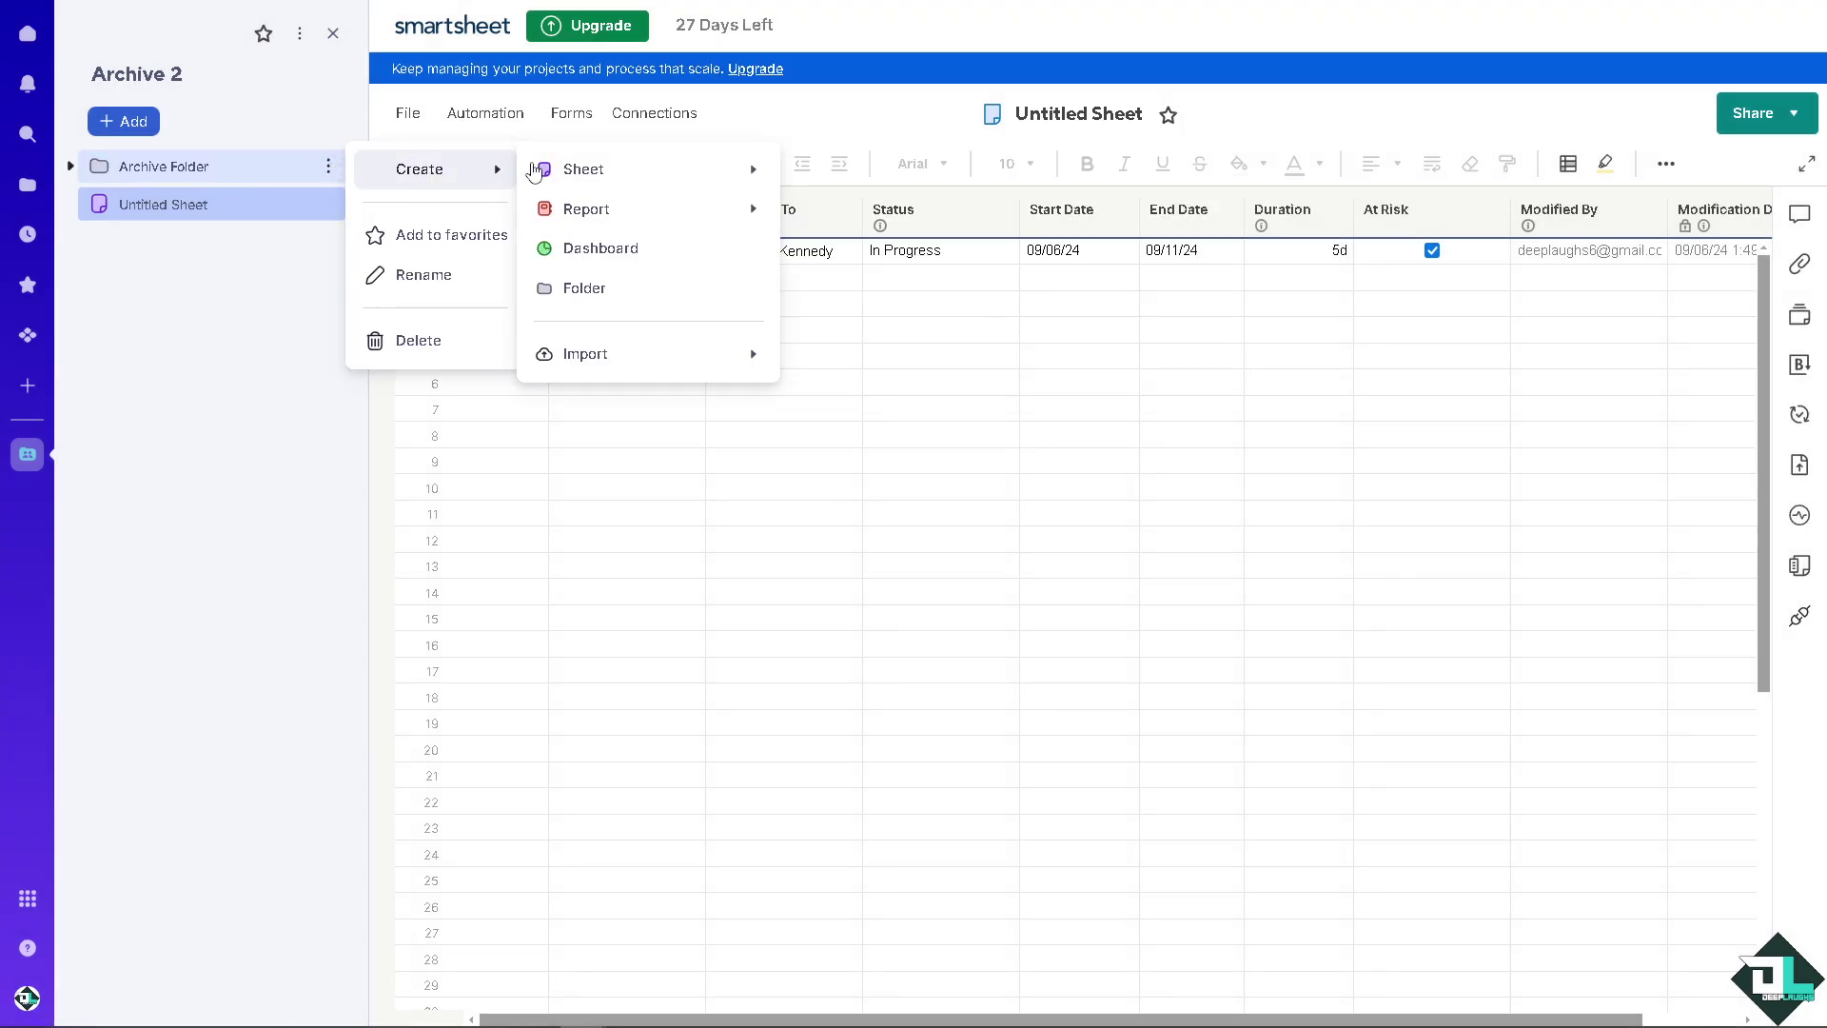
mouse_move(610, 359)
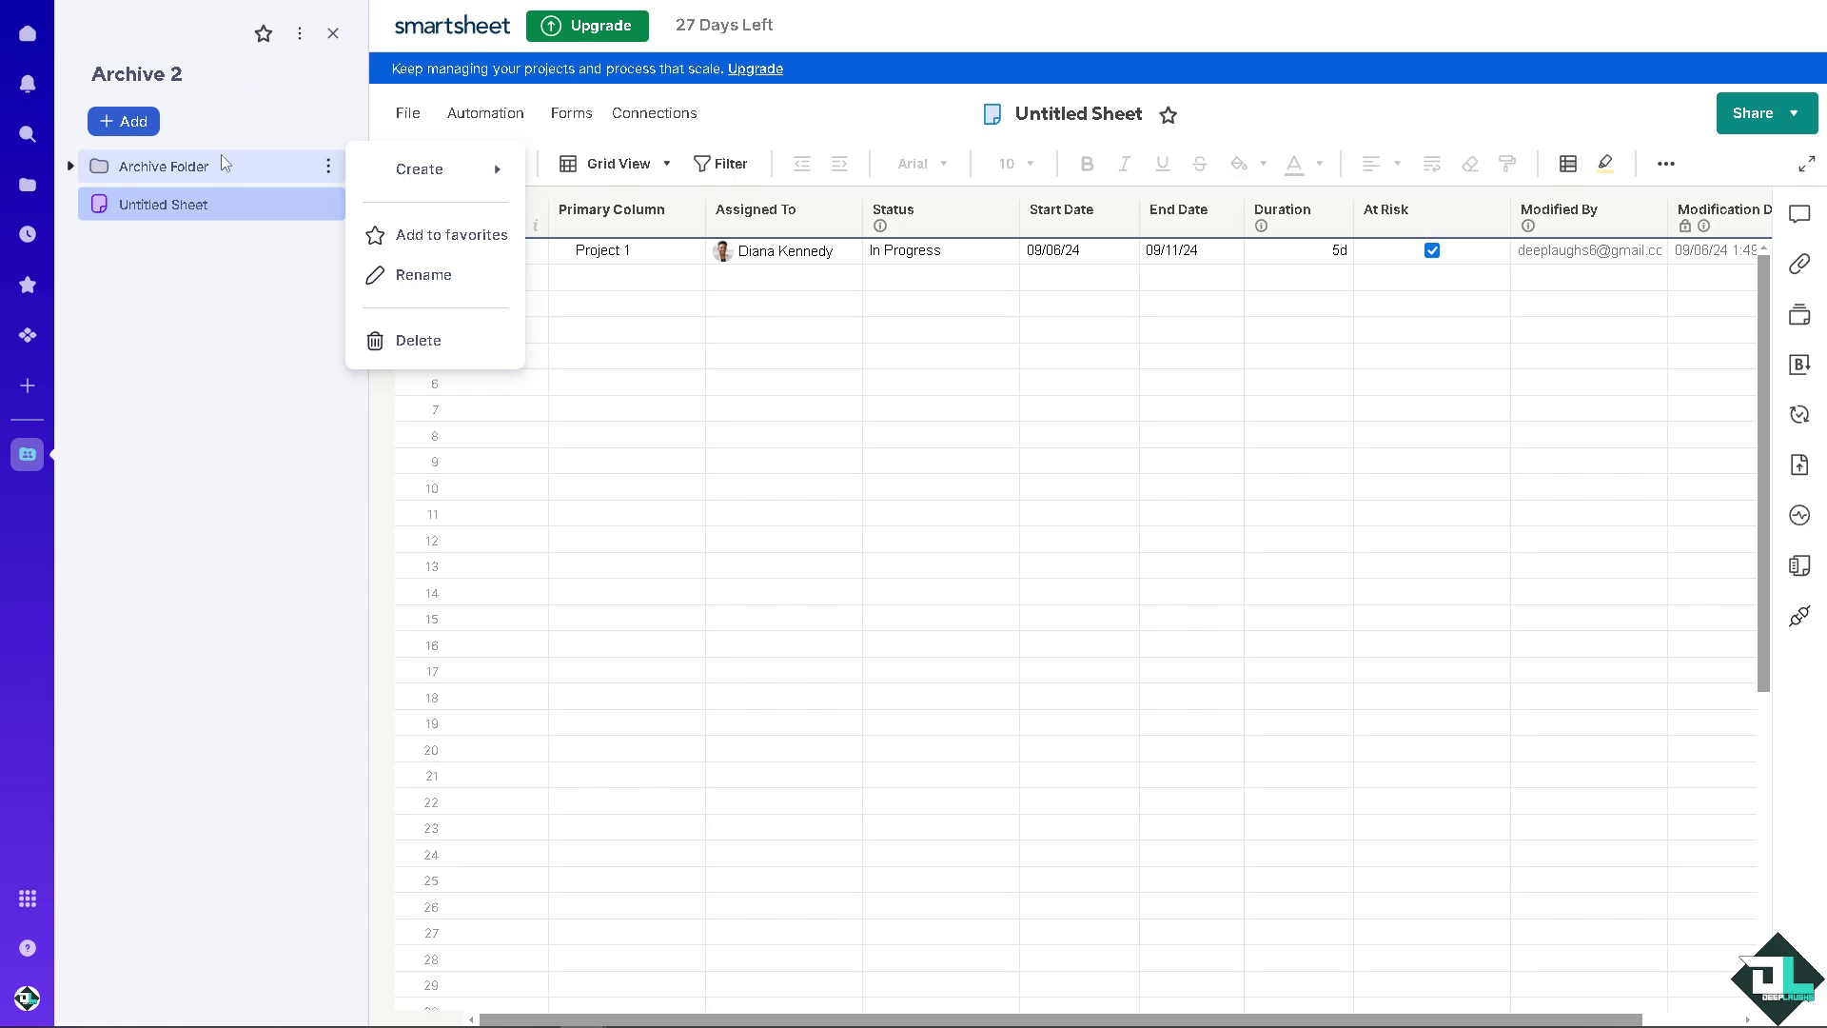
left_click(756, 341)
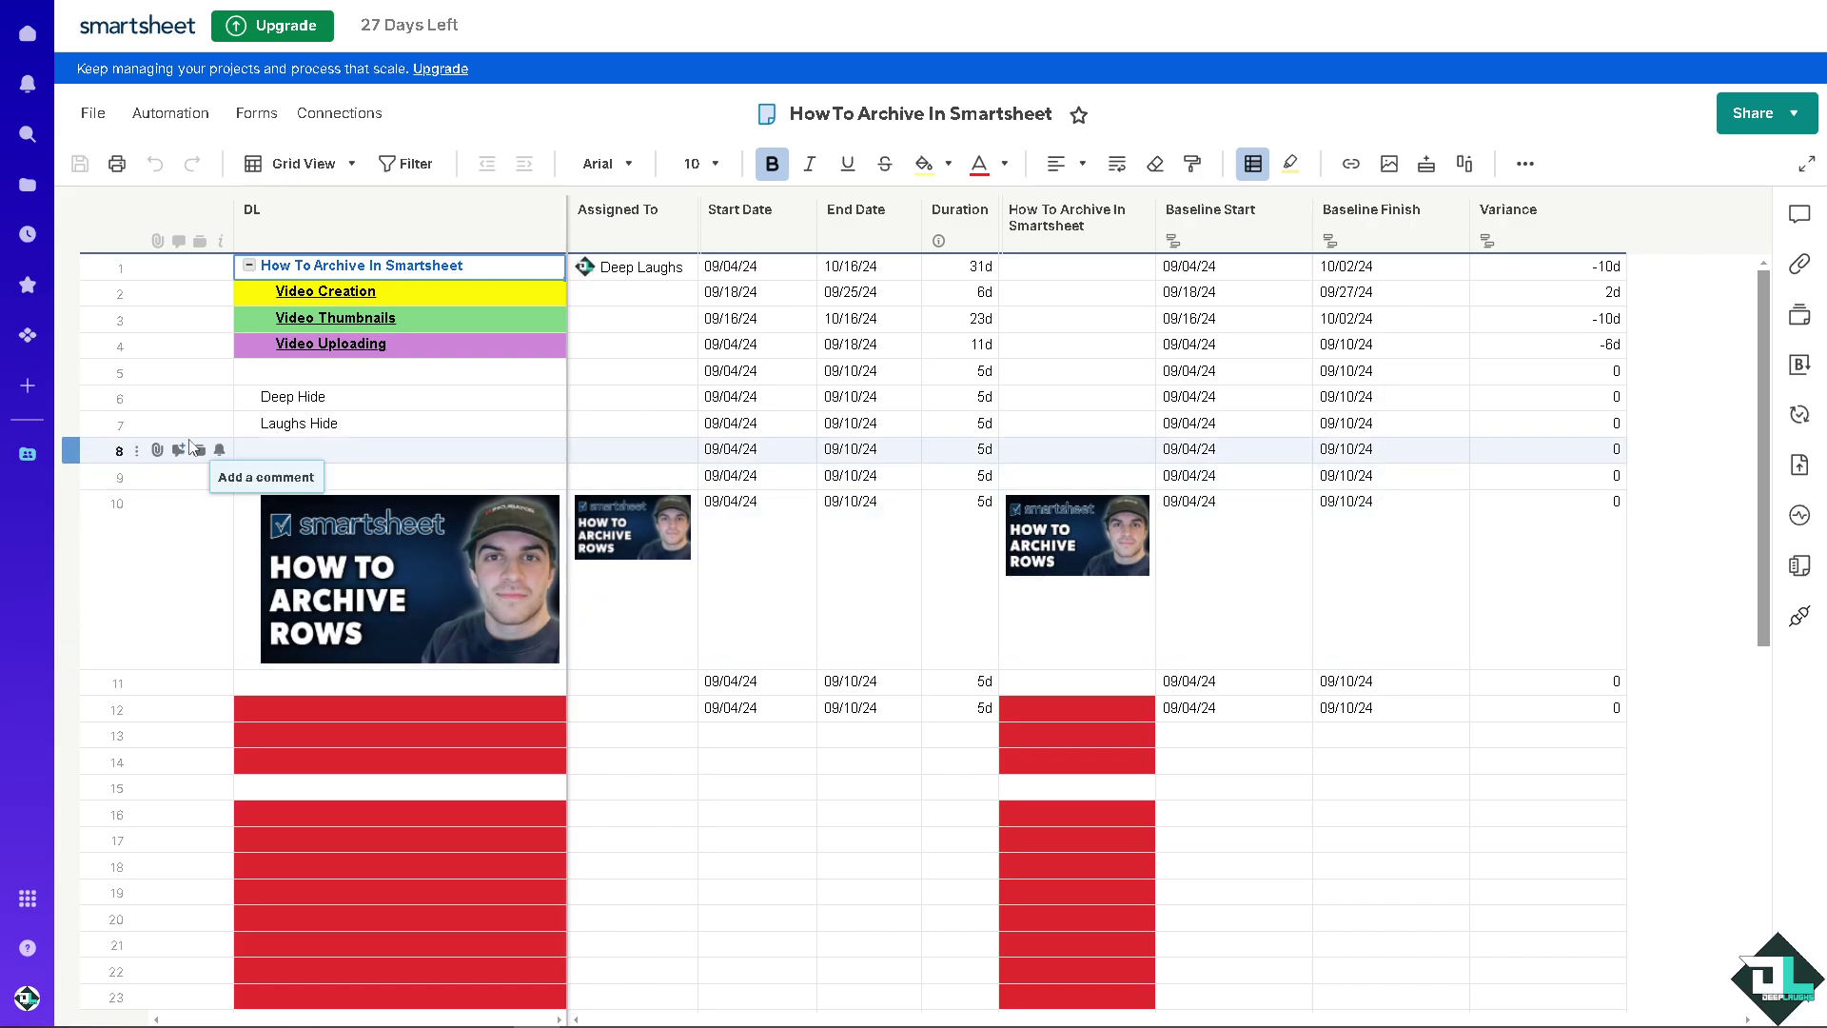
left_click(176, 116)
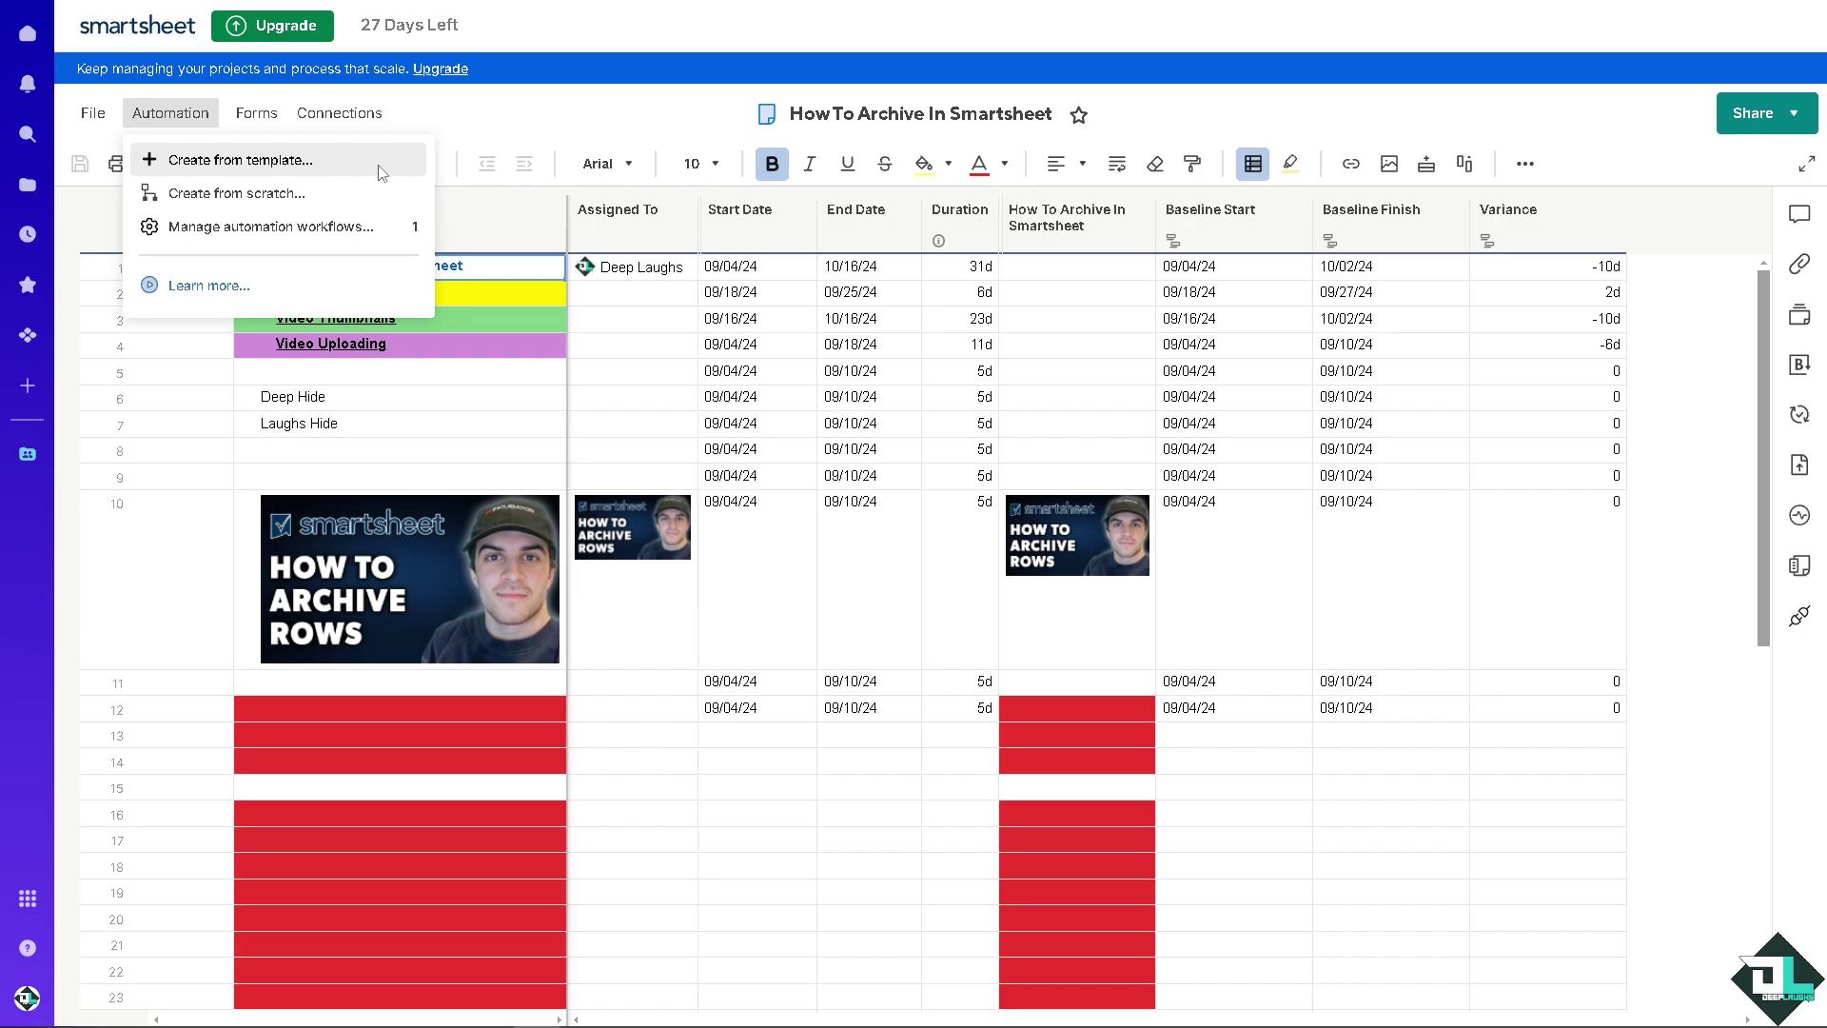
left_click(877, 28)
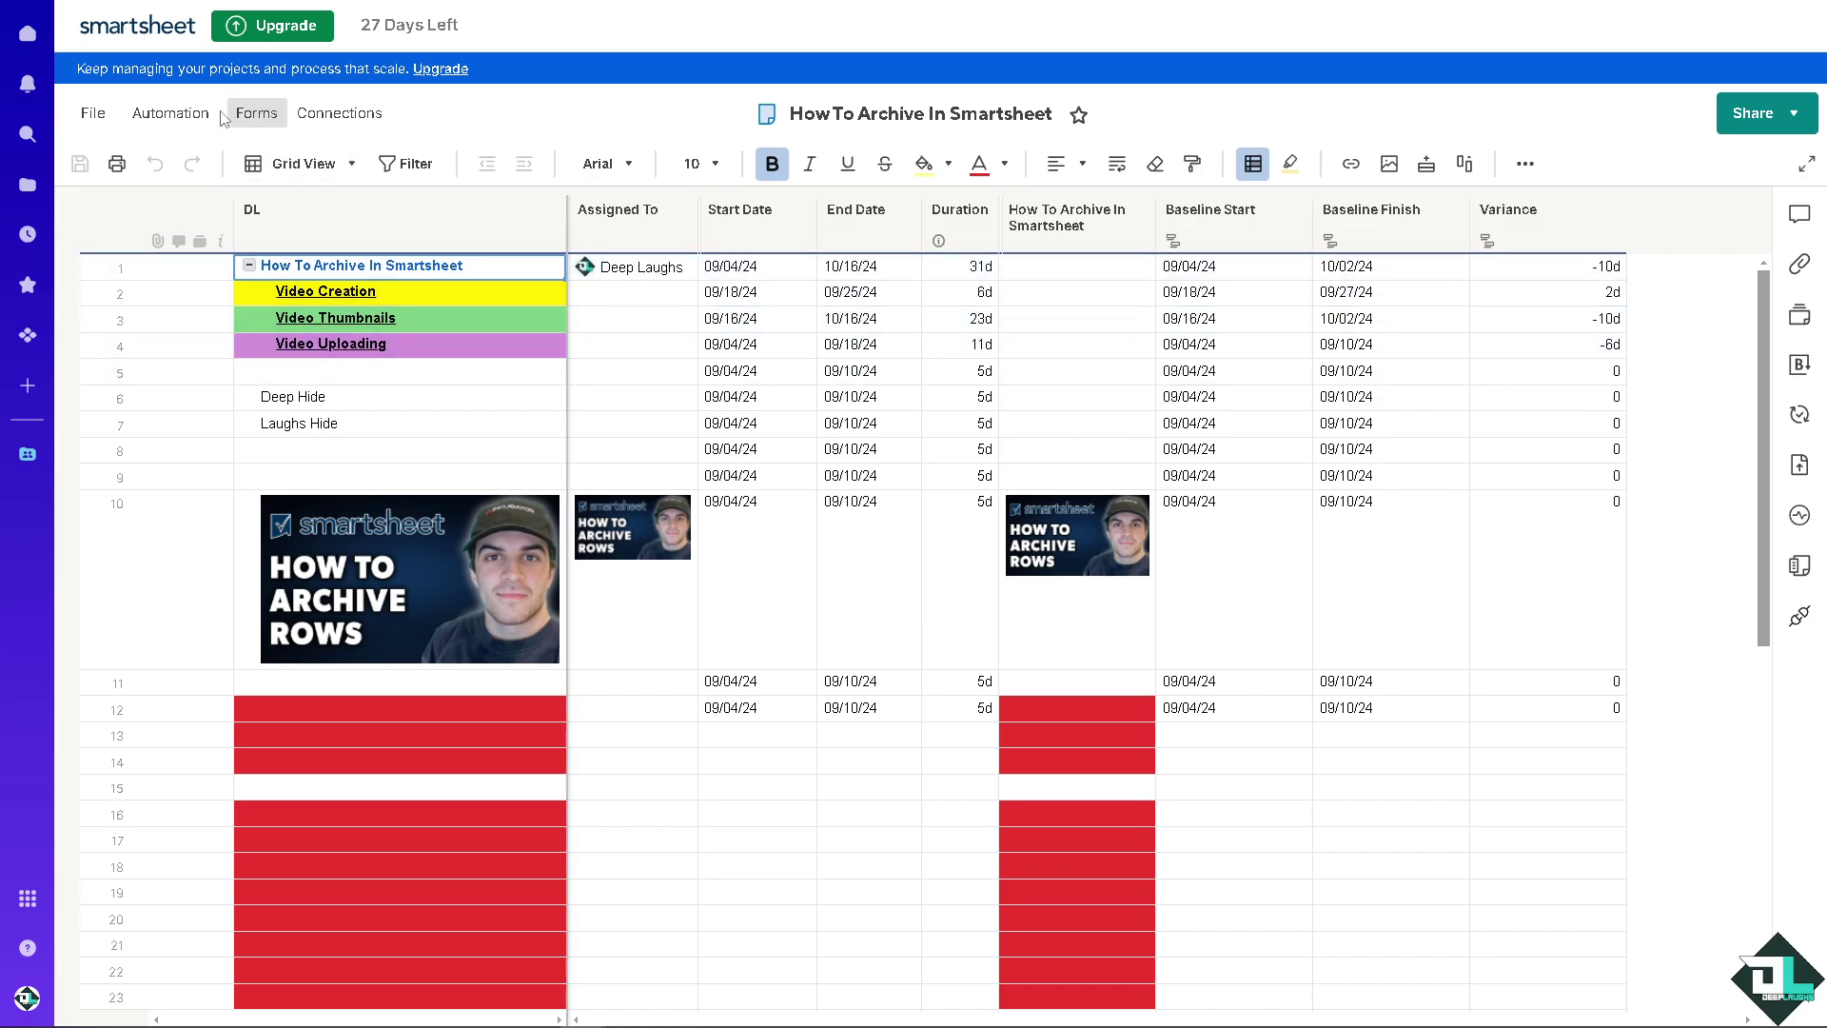
Preview the 'Move a row to another sheet' template in the Automation Template Gallery
left_click(190, 114)
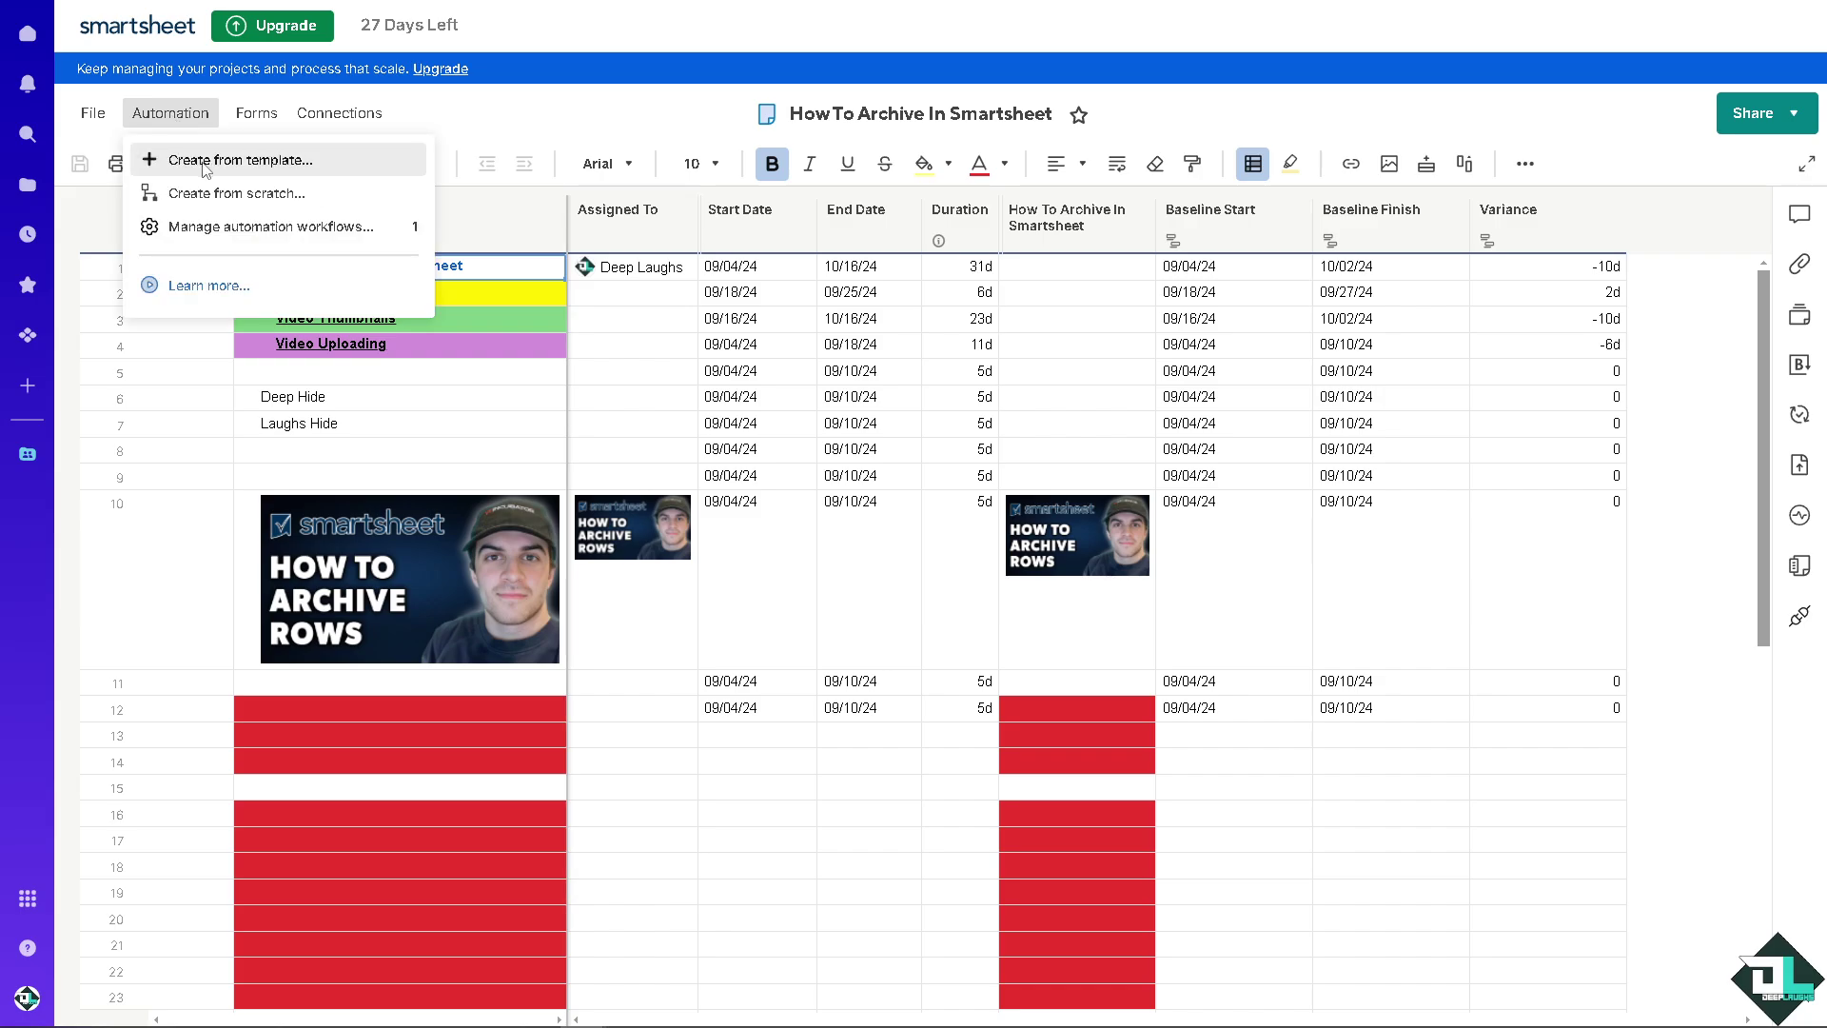
left_click(205, 161)
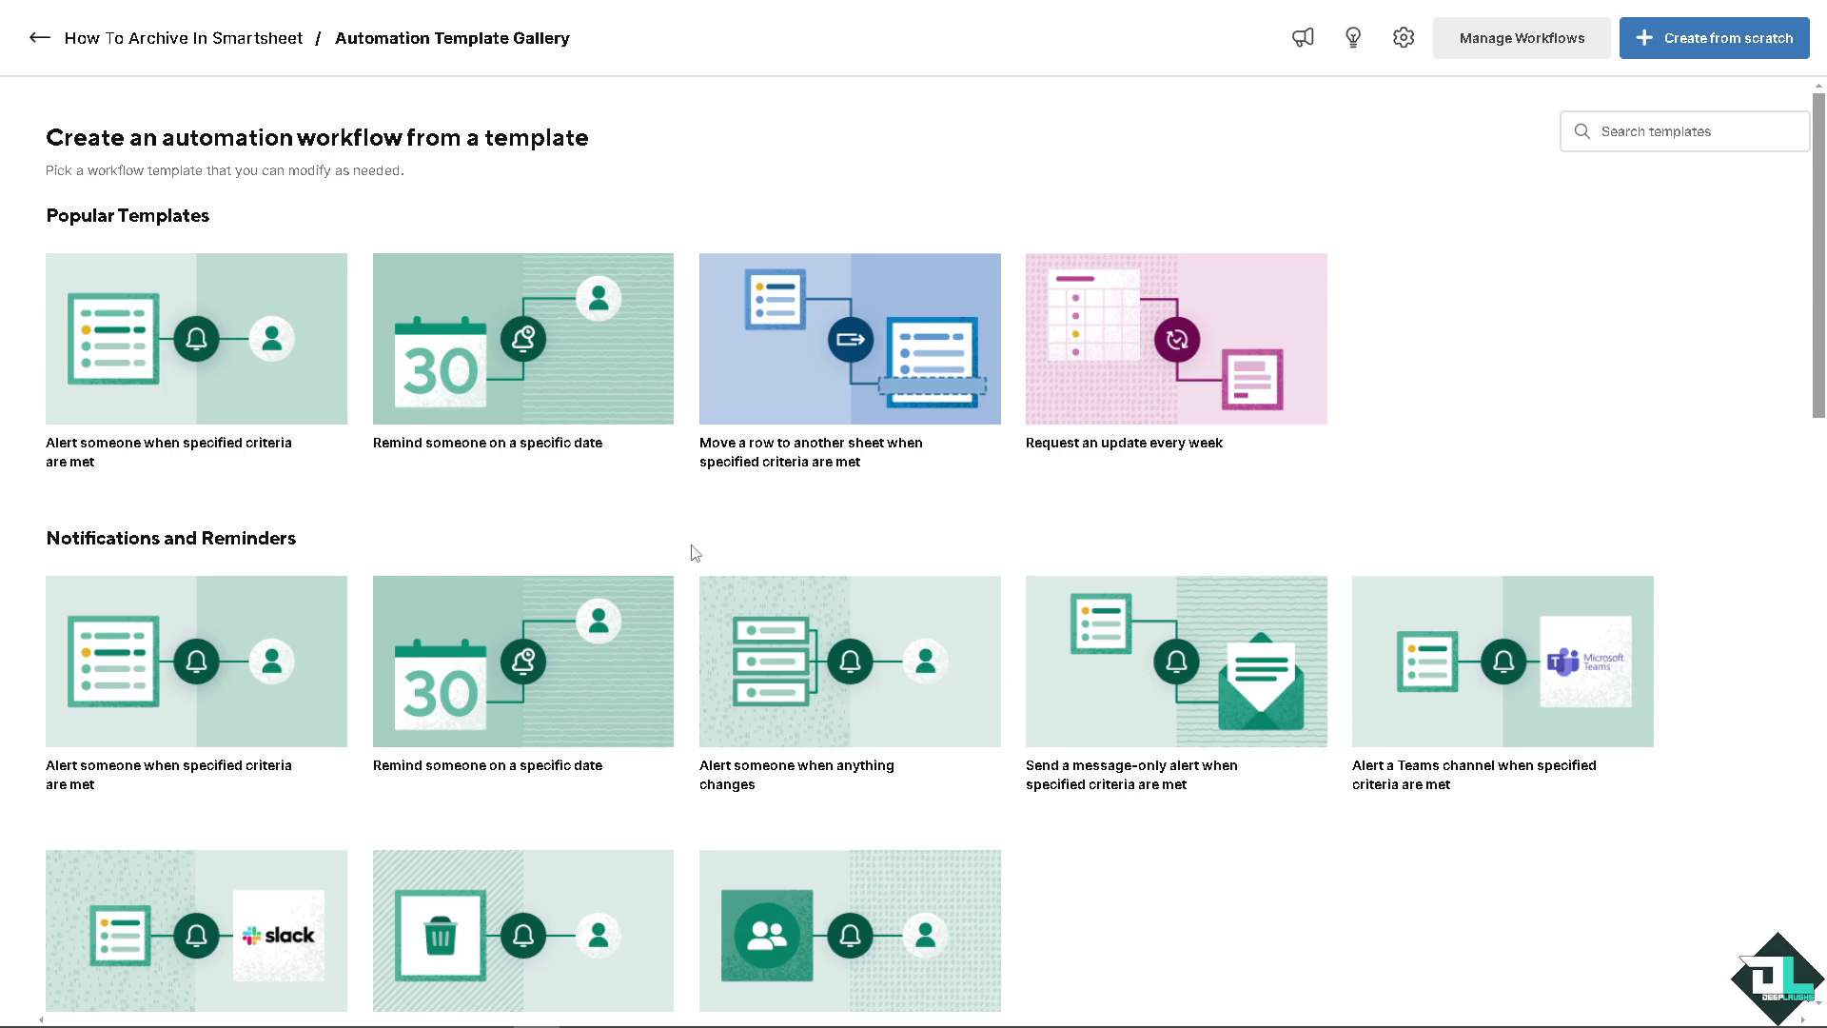
scroll(696, 553, "down", 5)
scroll(694, 554, "down", 5)
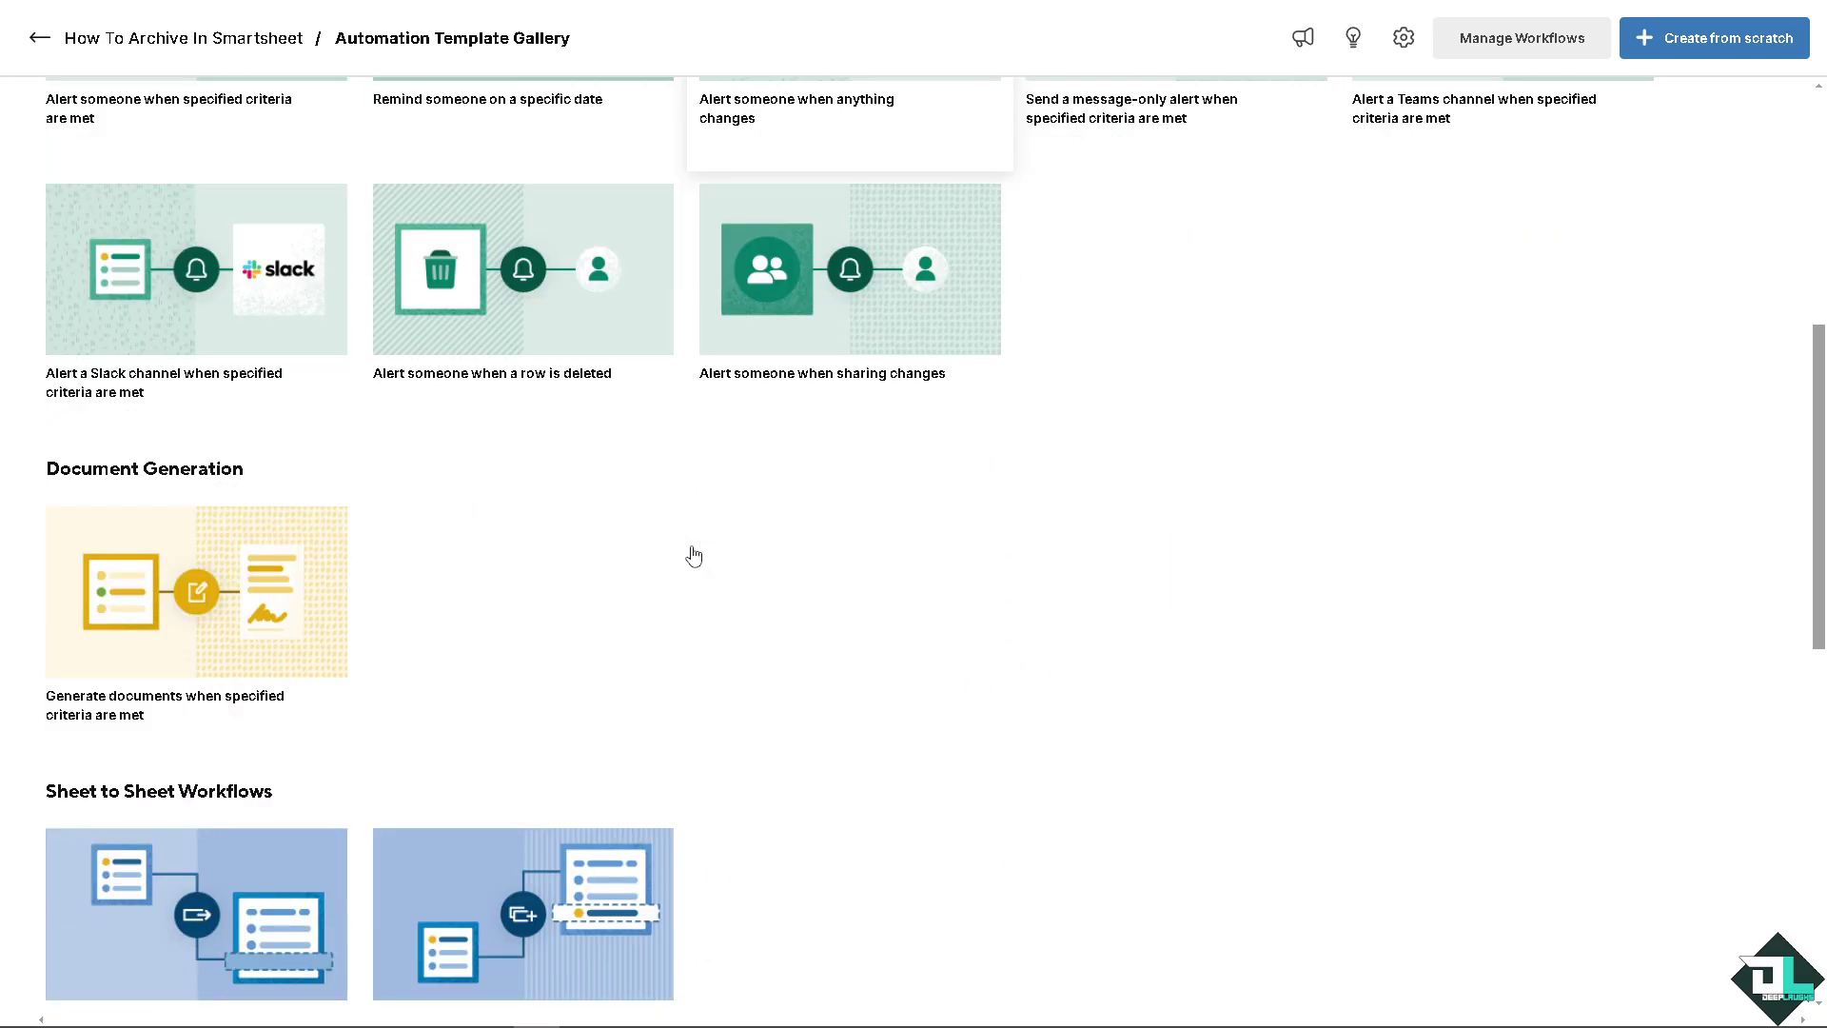
scroll(694, 556, "down", 6)
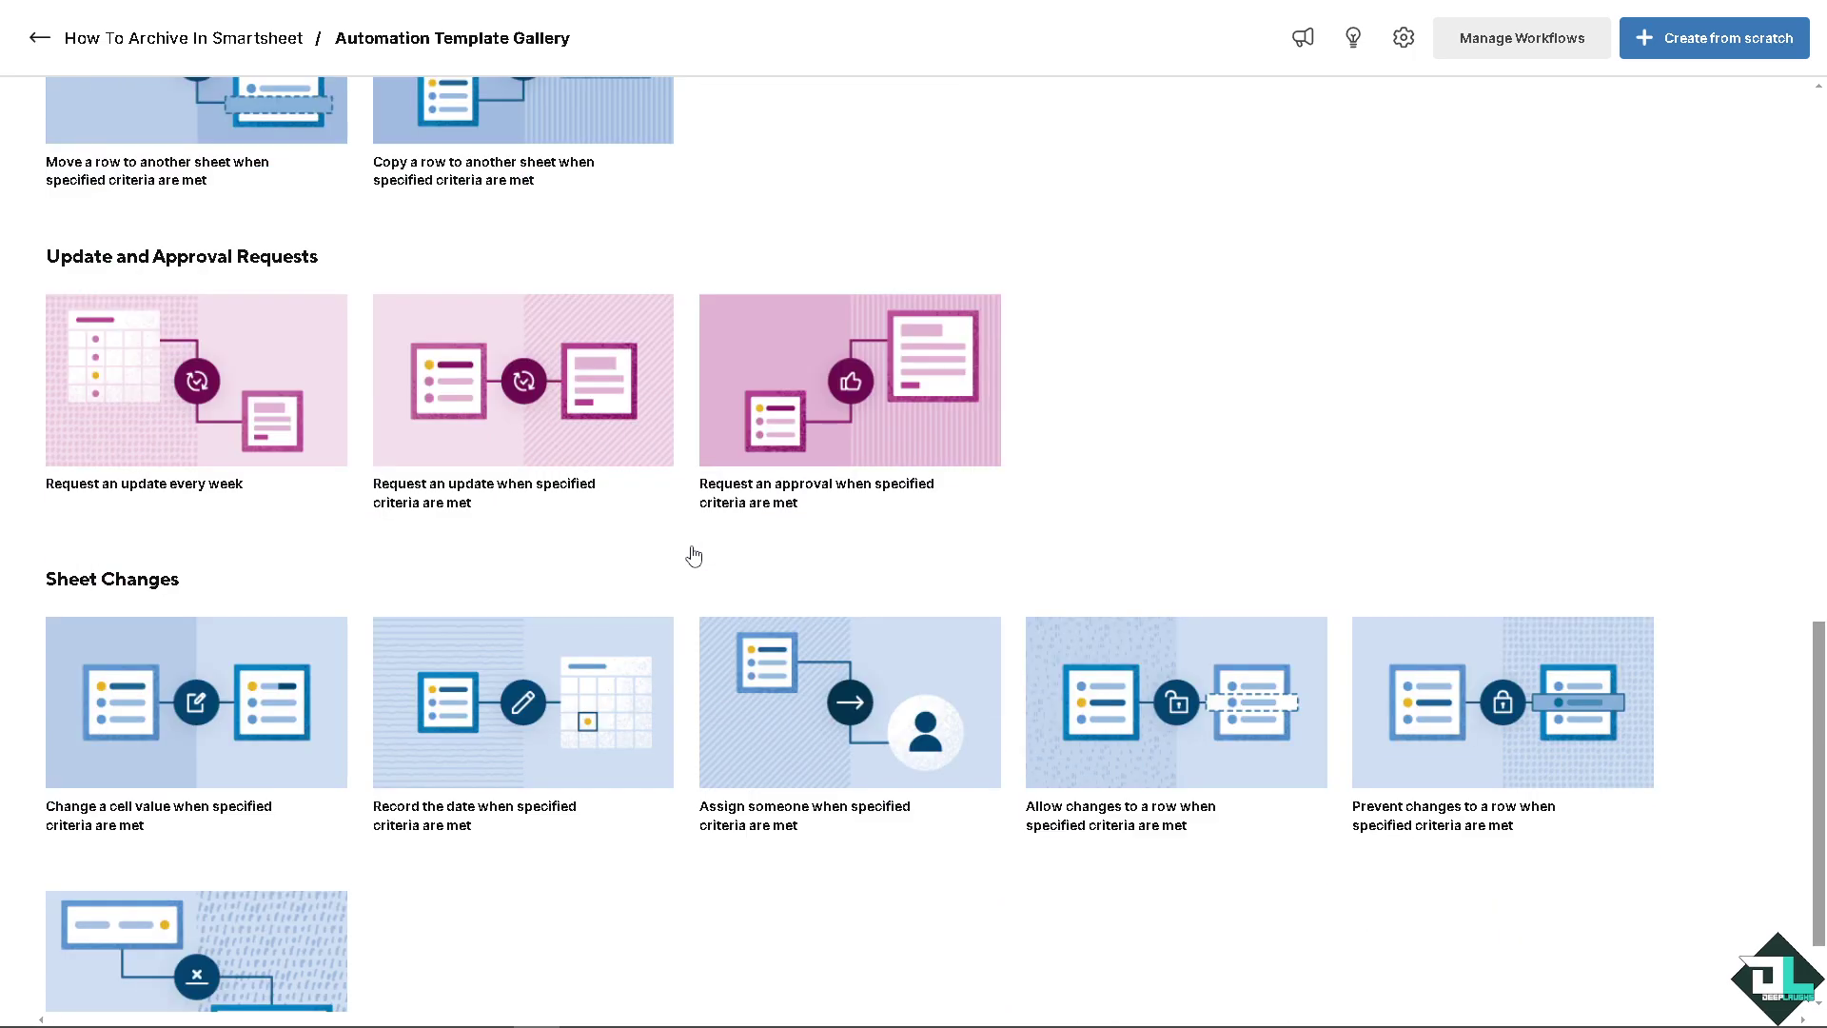
scroll(694, 557, "down", 2)
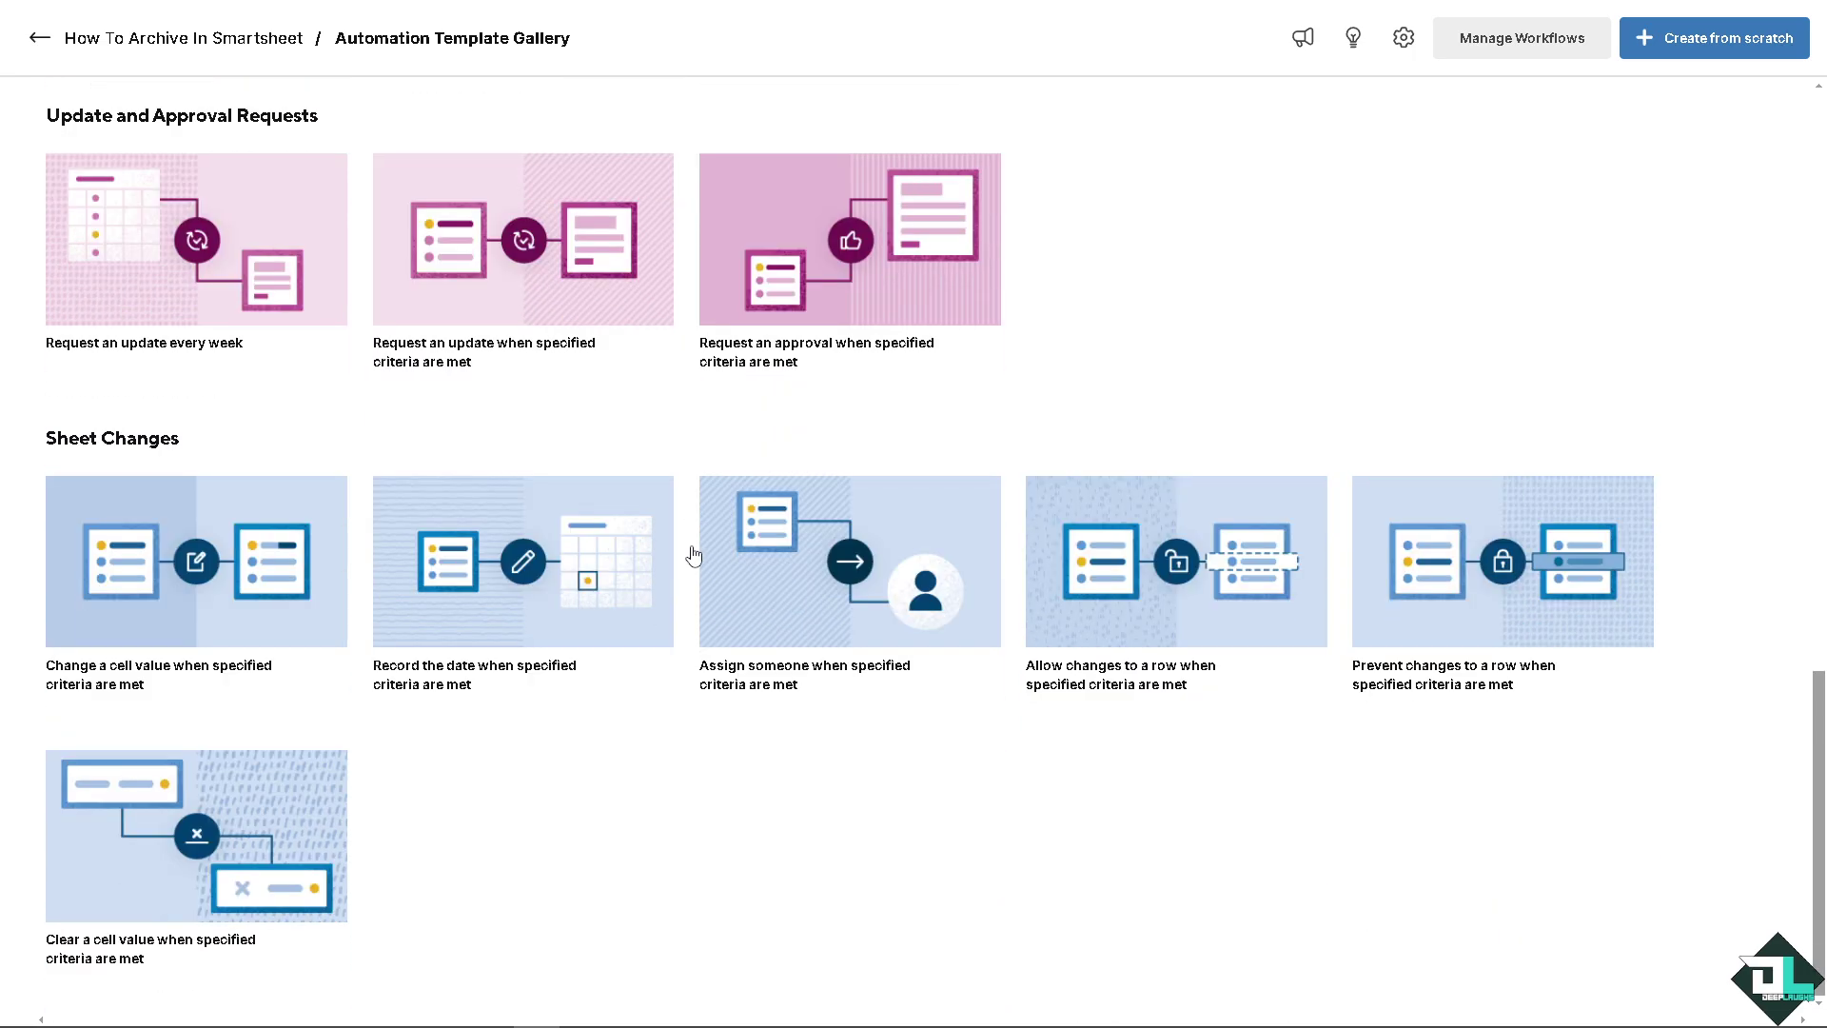
scroll(694, 555, "up", 5)
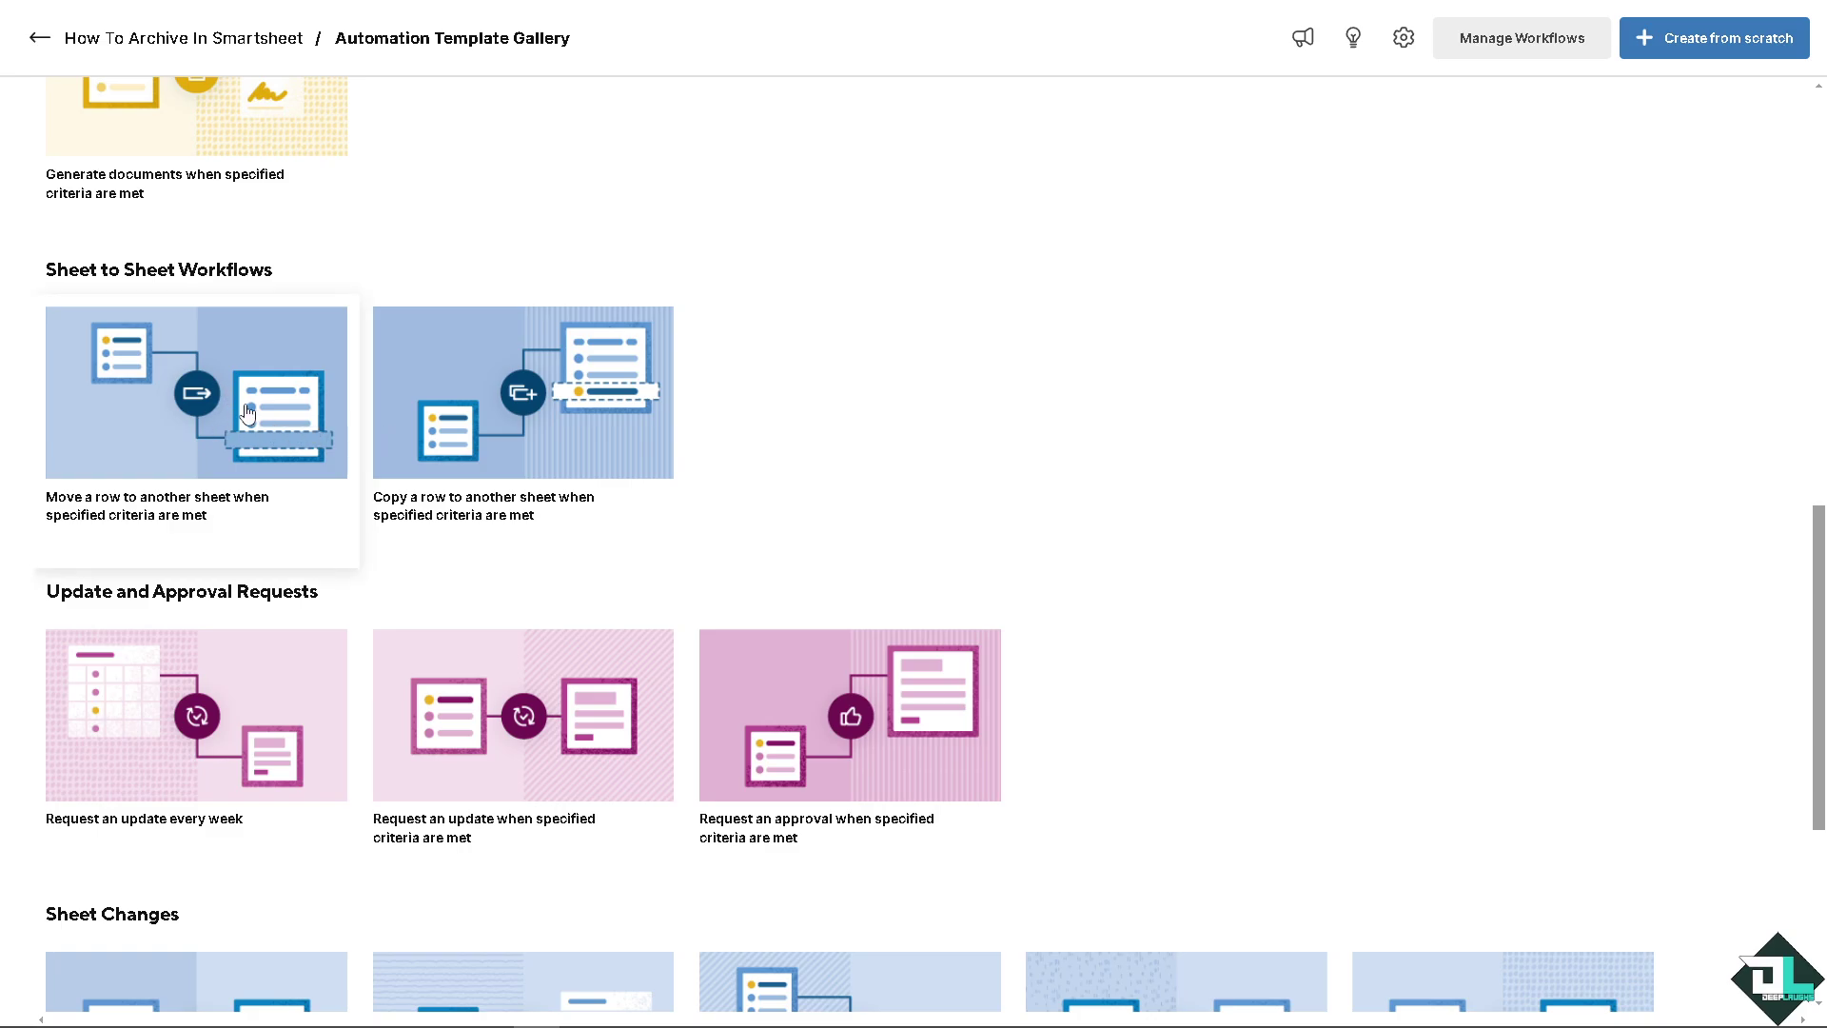
left_click(248, 414)
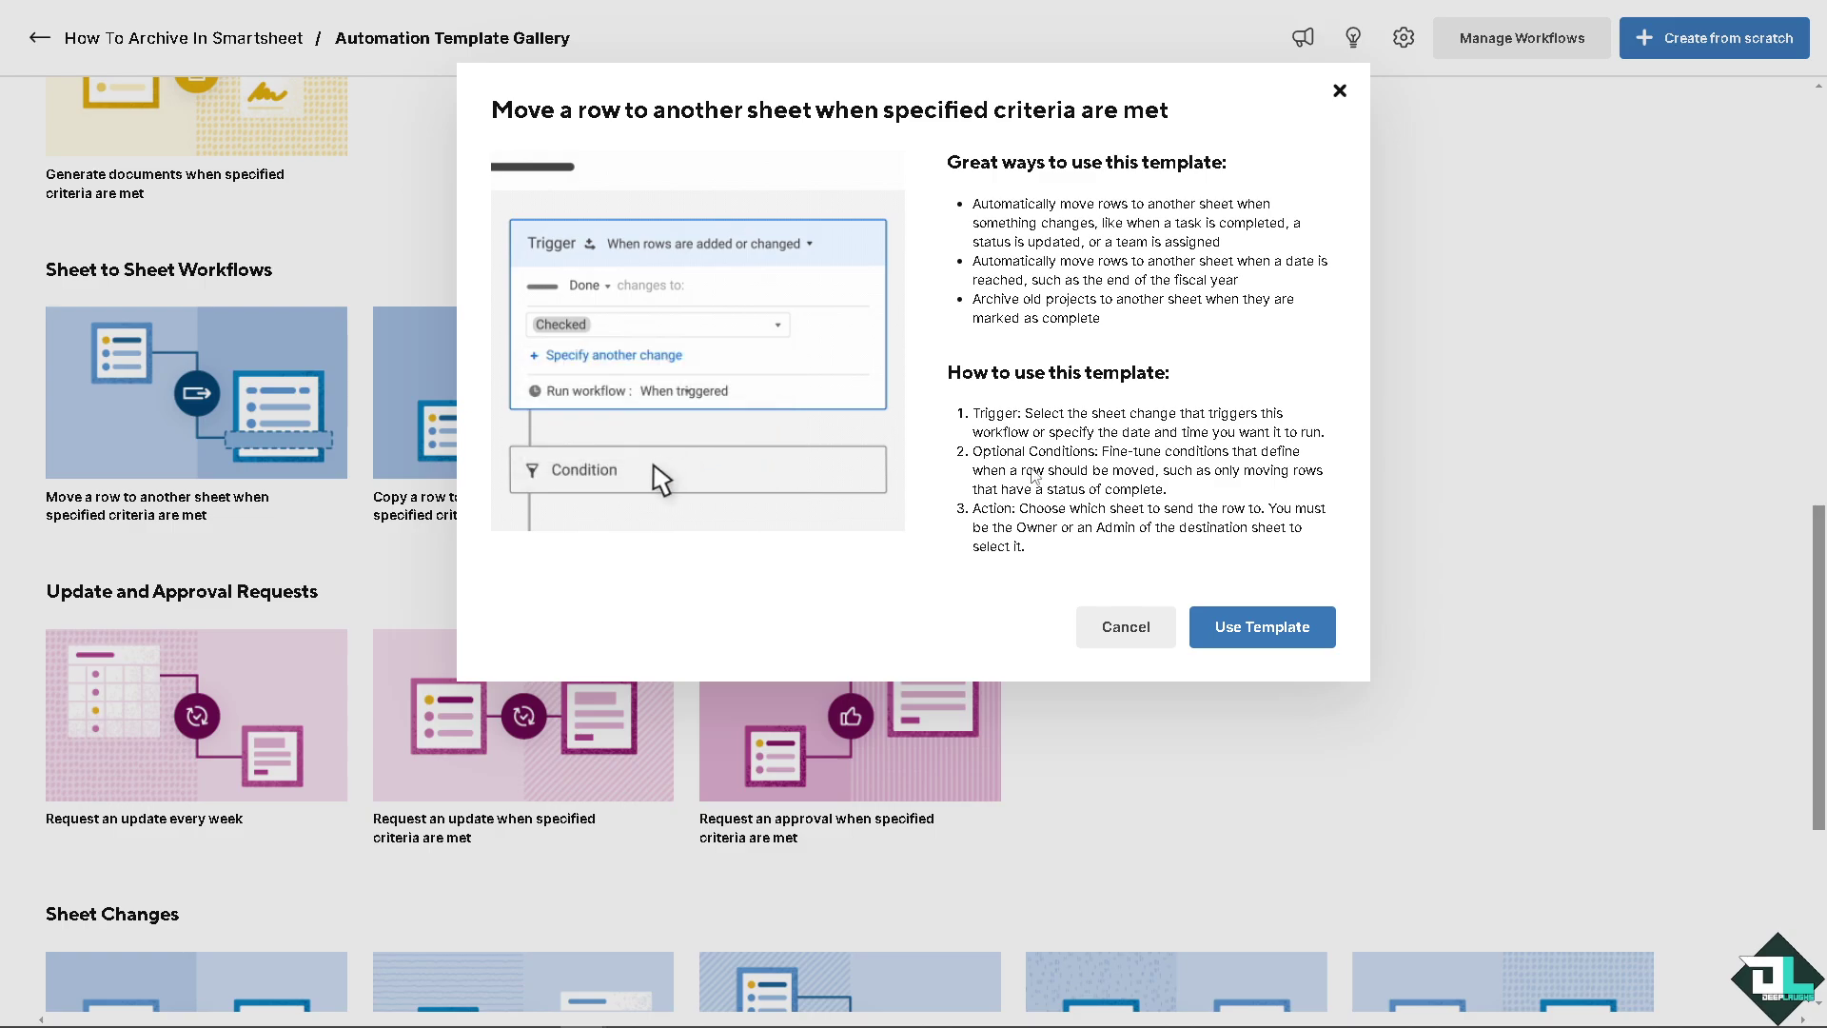
Start a workflow from the move-row template with Project Status as the trigger column
left_click(1301, 630)
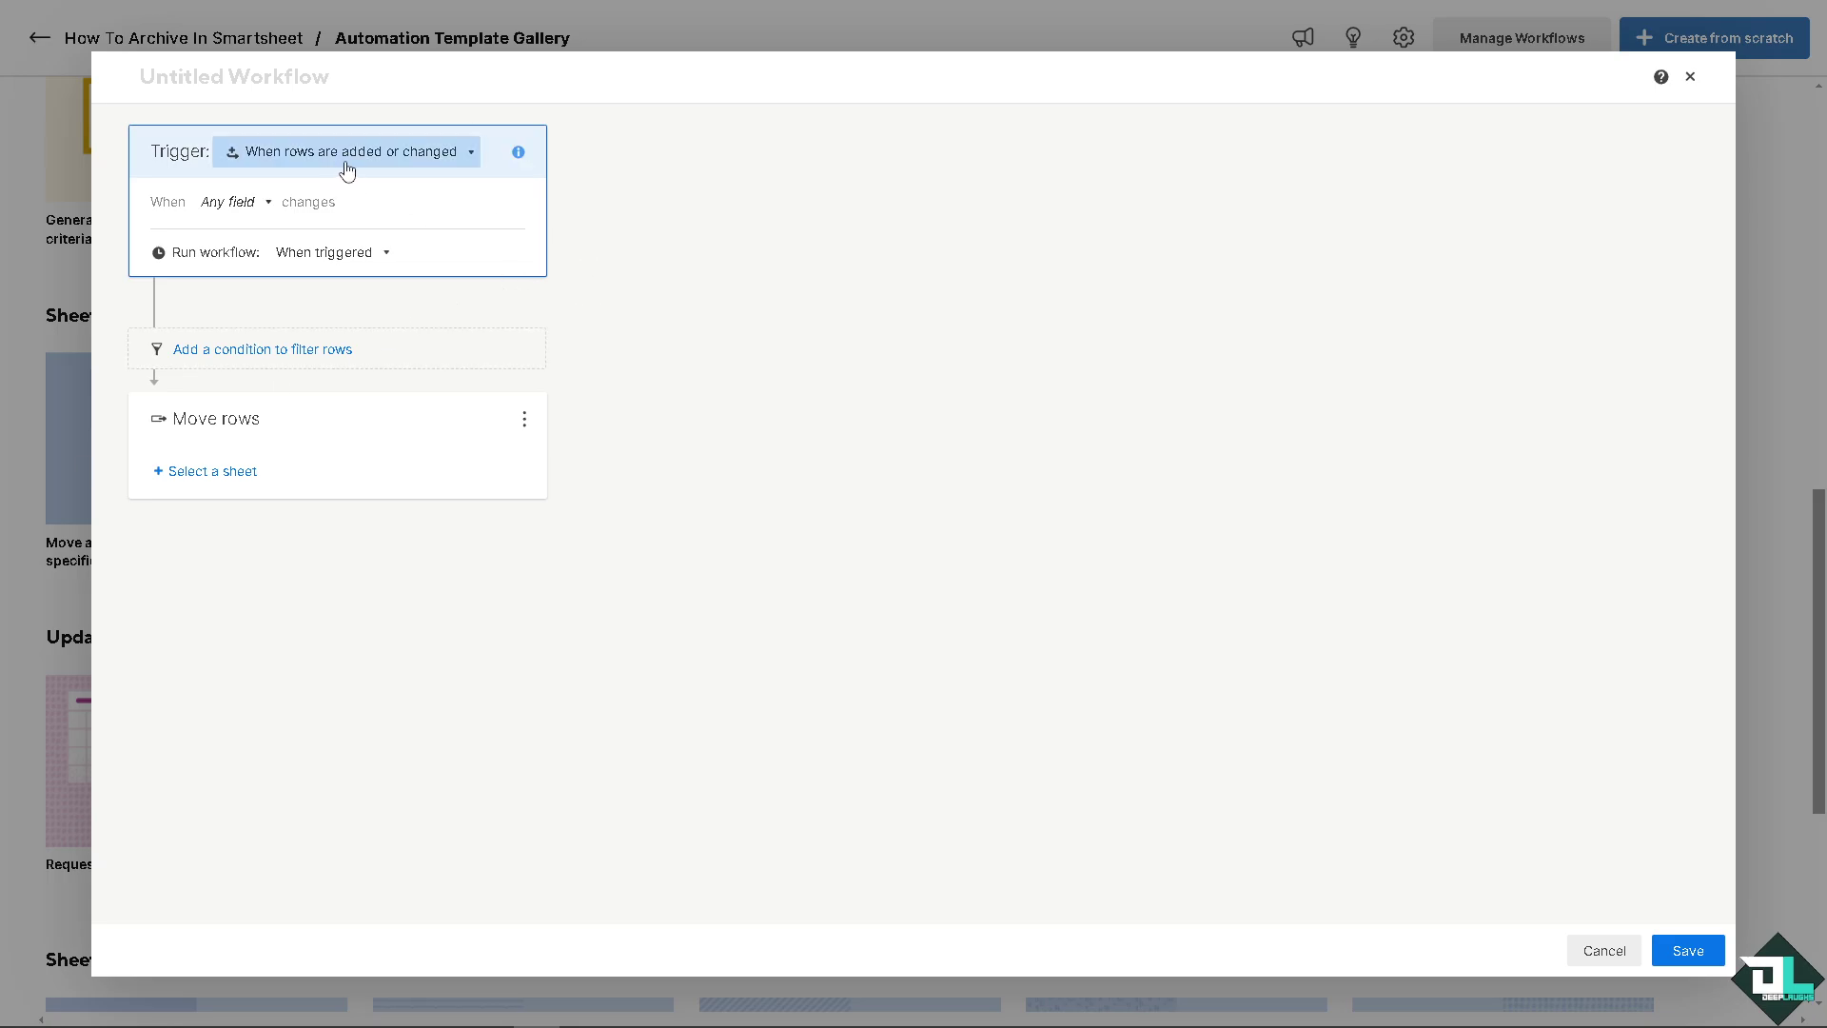
left_click(242, 205)
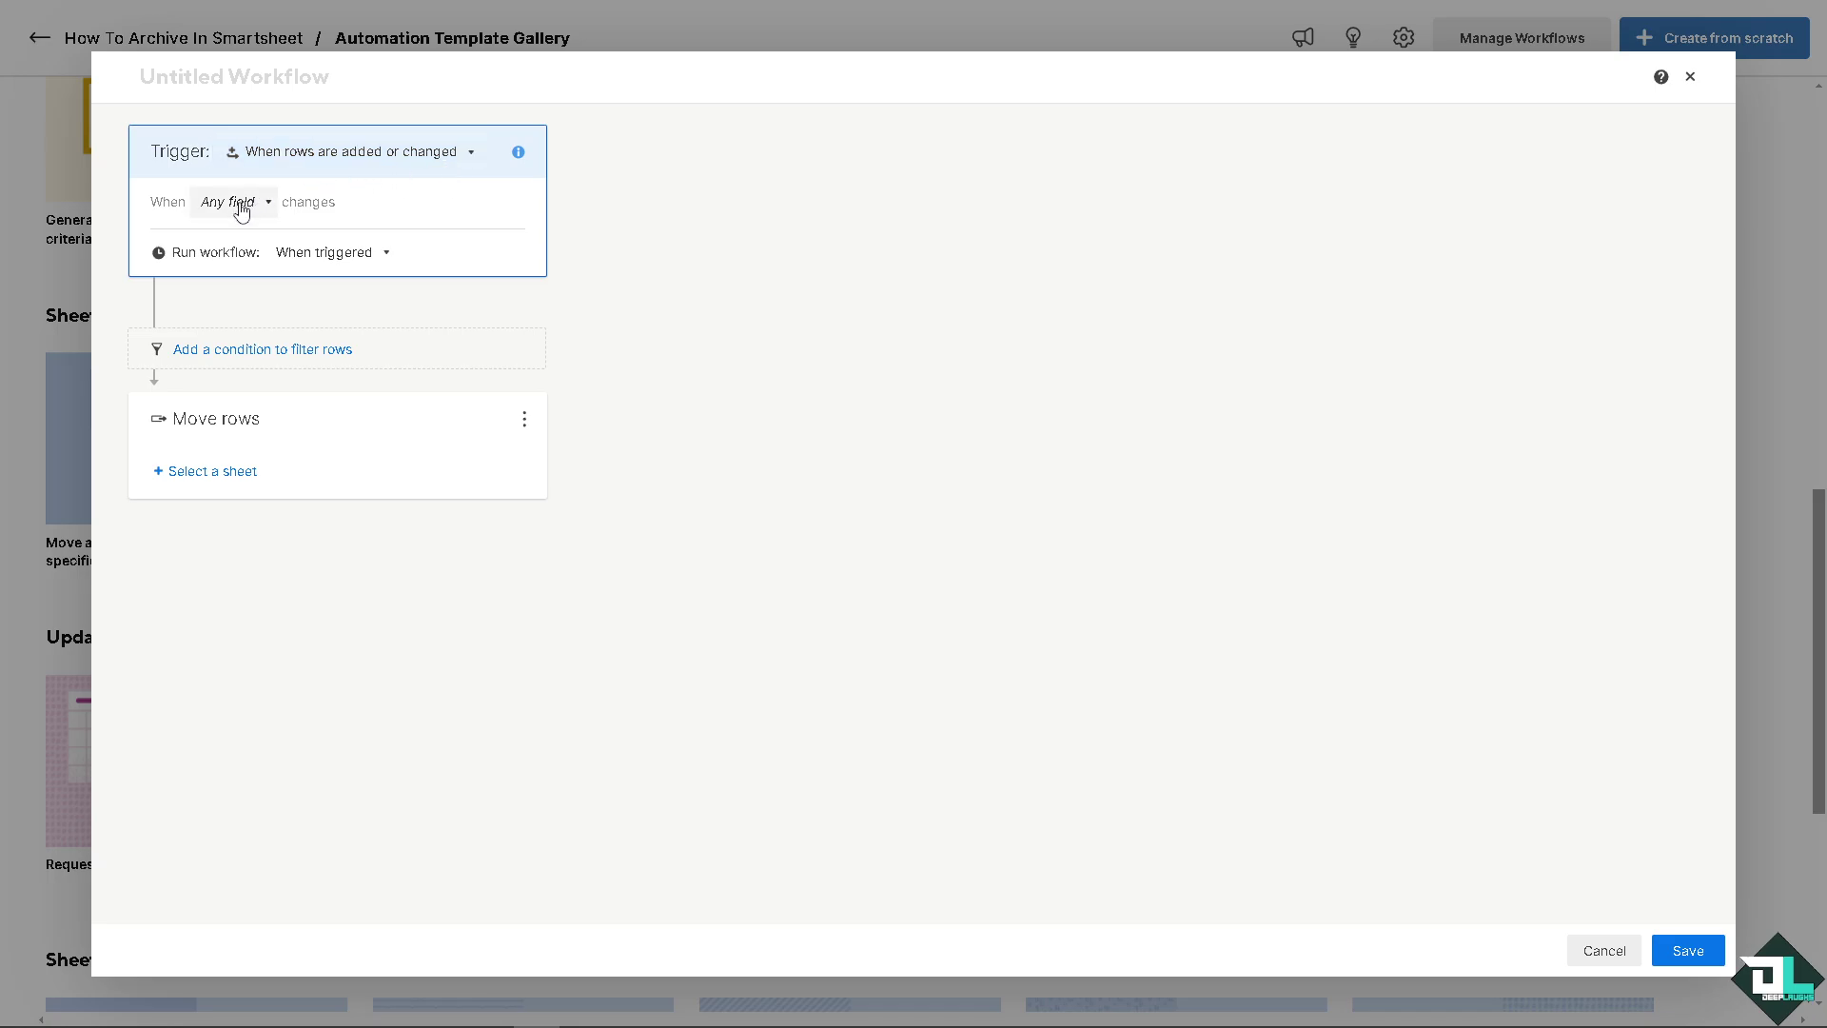
scroll(314, 359, "down", 2)
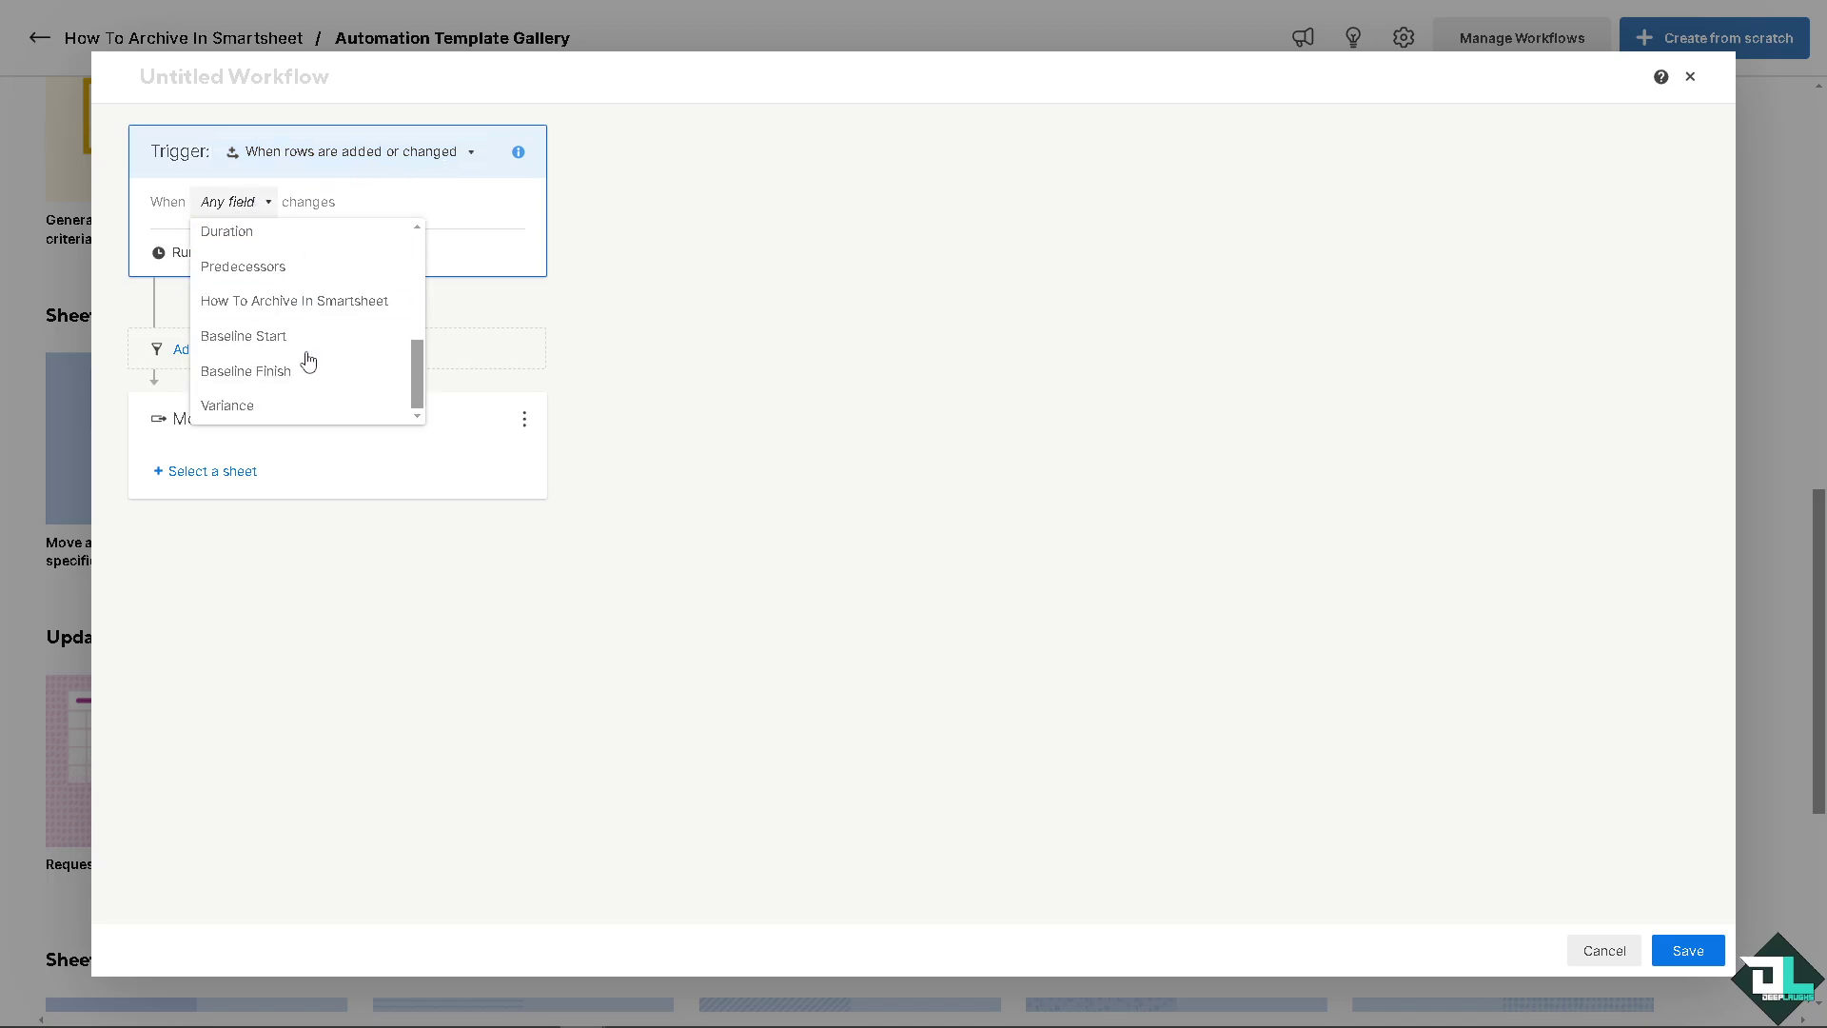
scroll(294, 329, "up", 2)
key("Down")
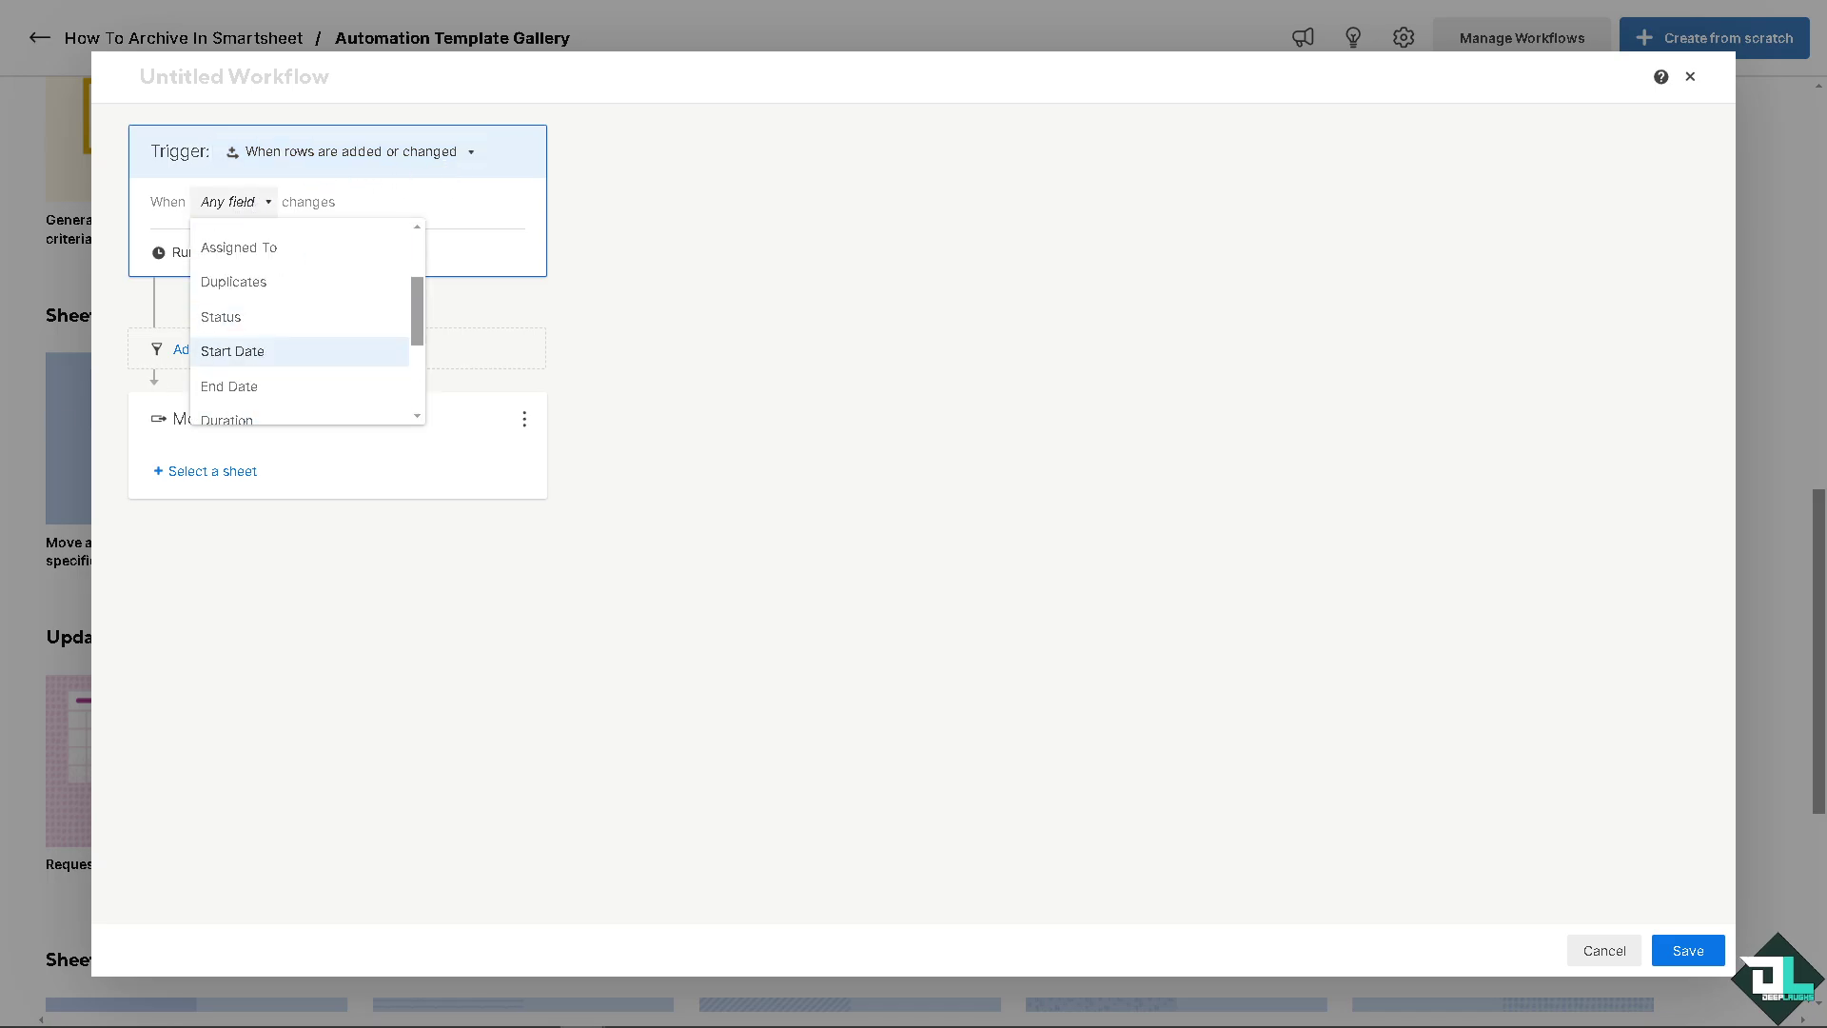
key("Escape")
left_click(237, 204)
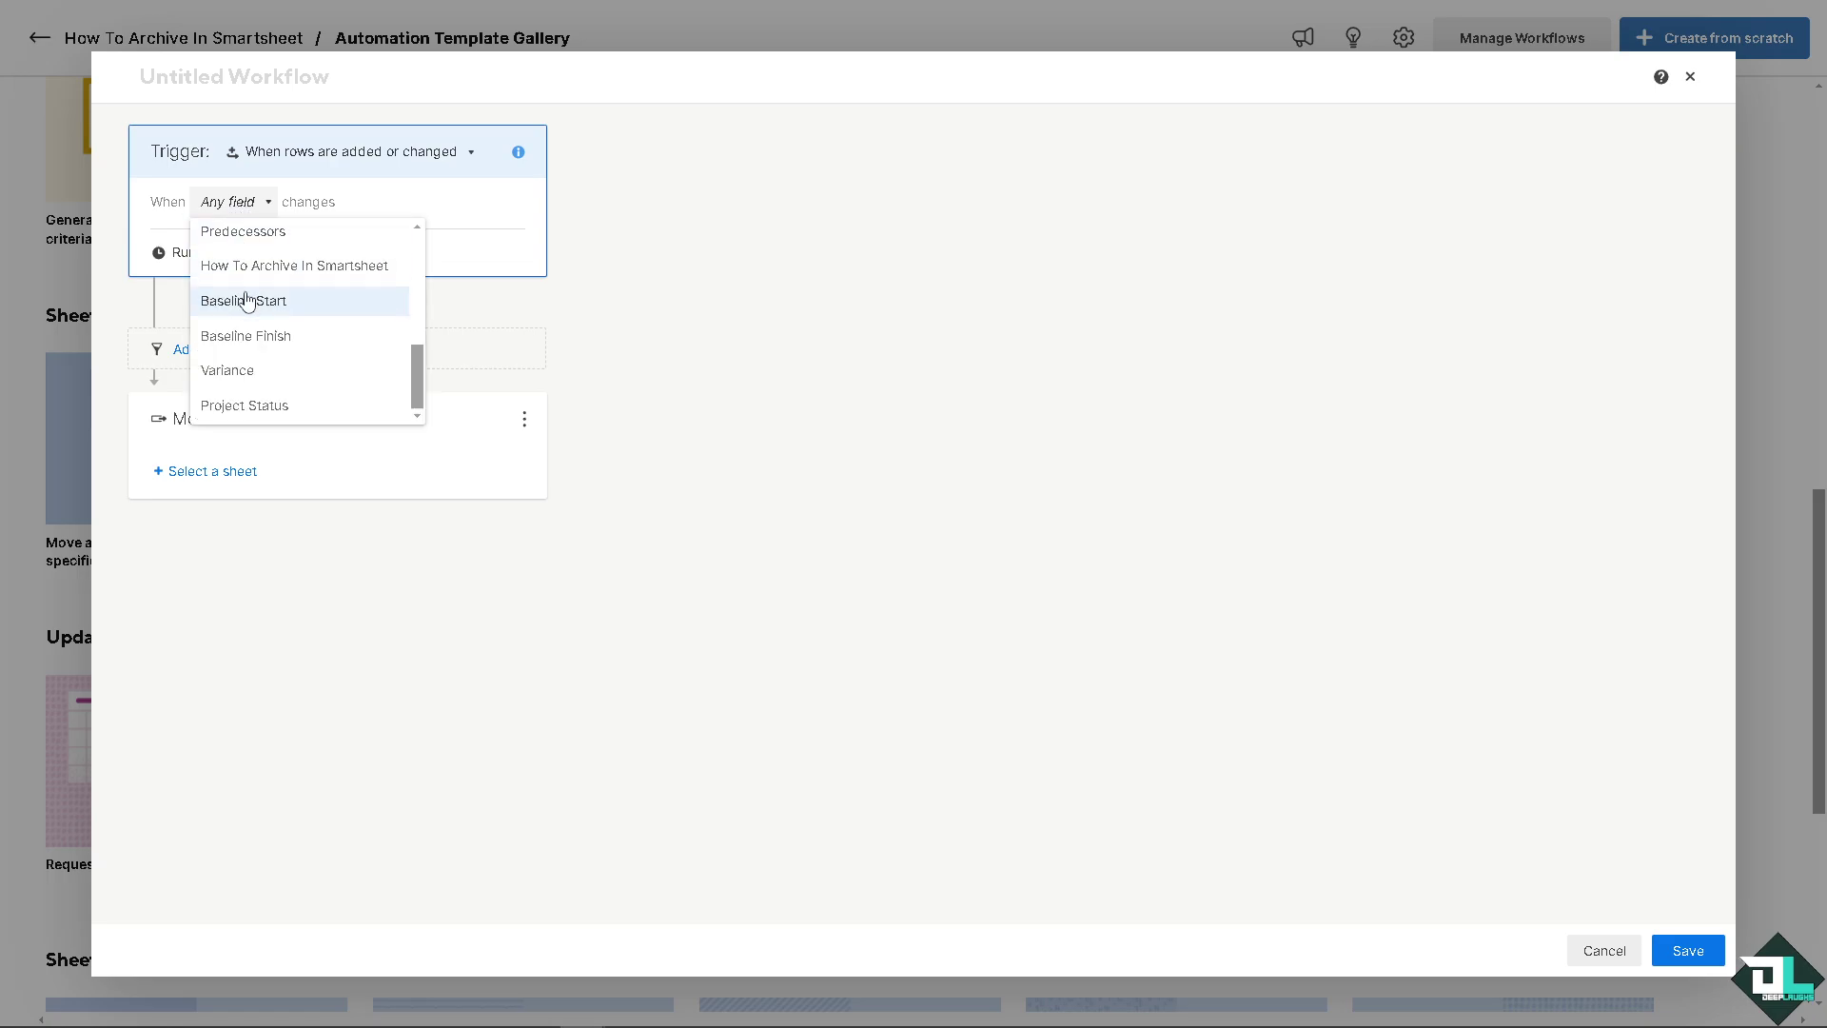
left_click(240, 406)
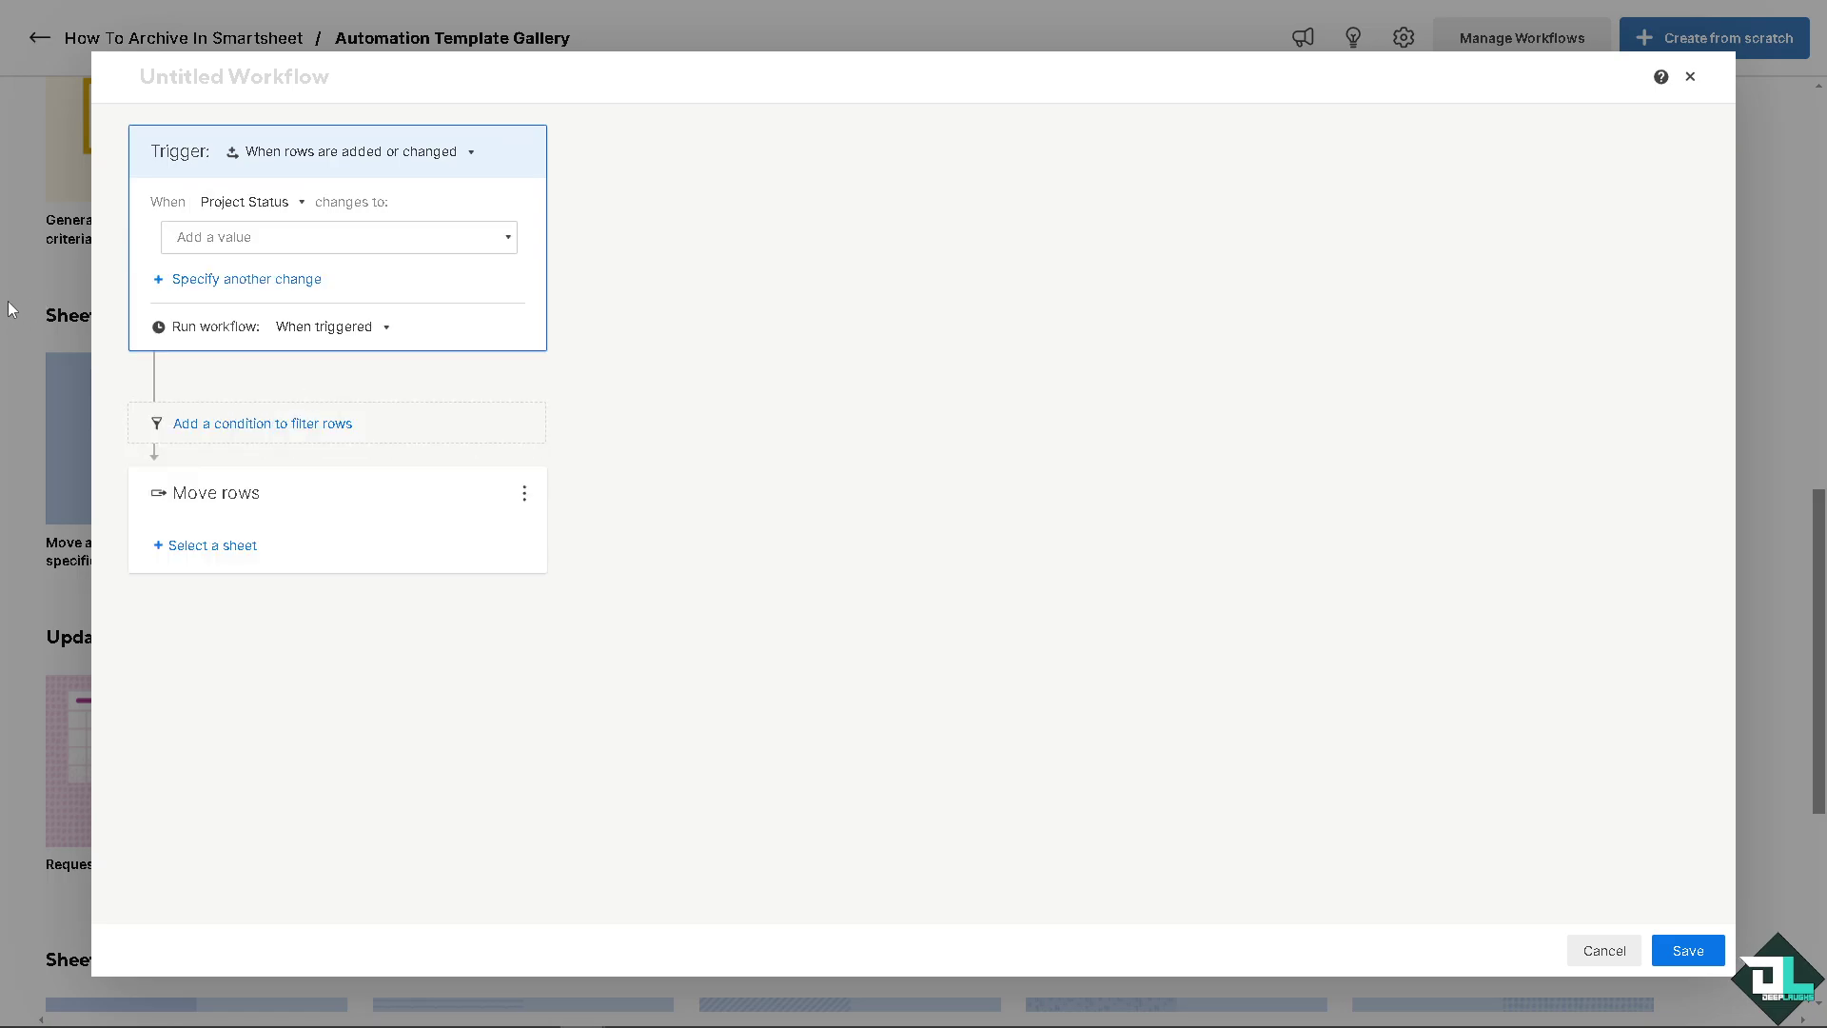
Set the trigger value to 'Complete'
left_click(271, 250)
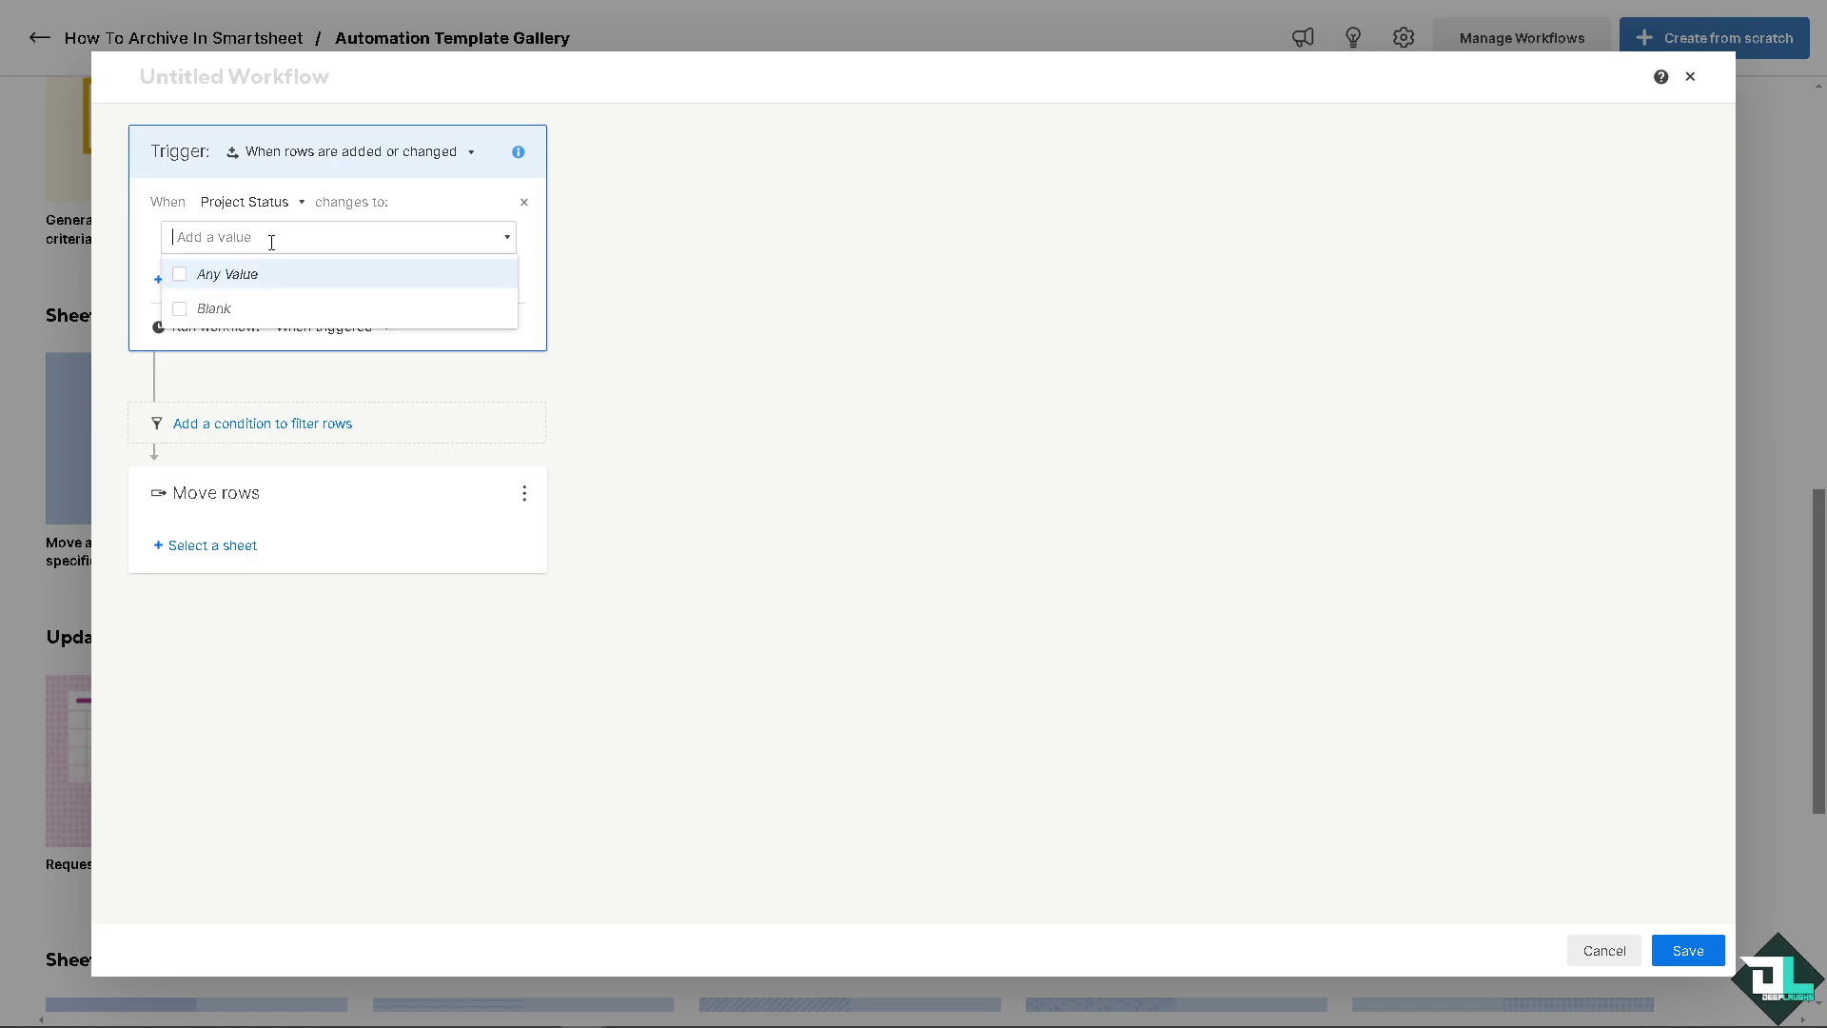
left_click(659, 270)
left_click(193, 278)
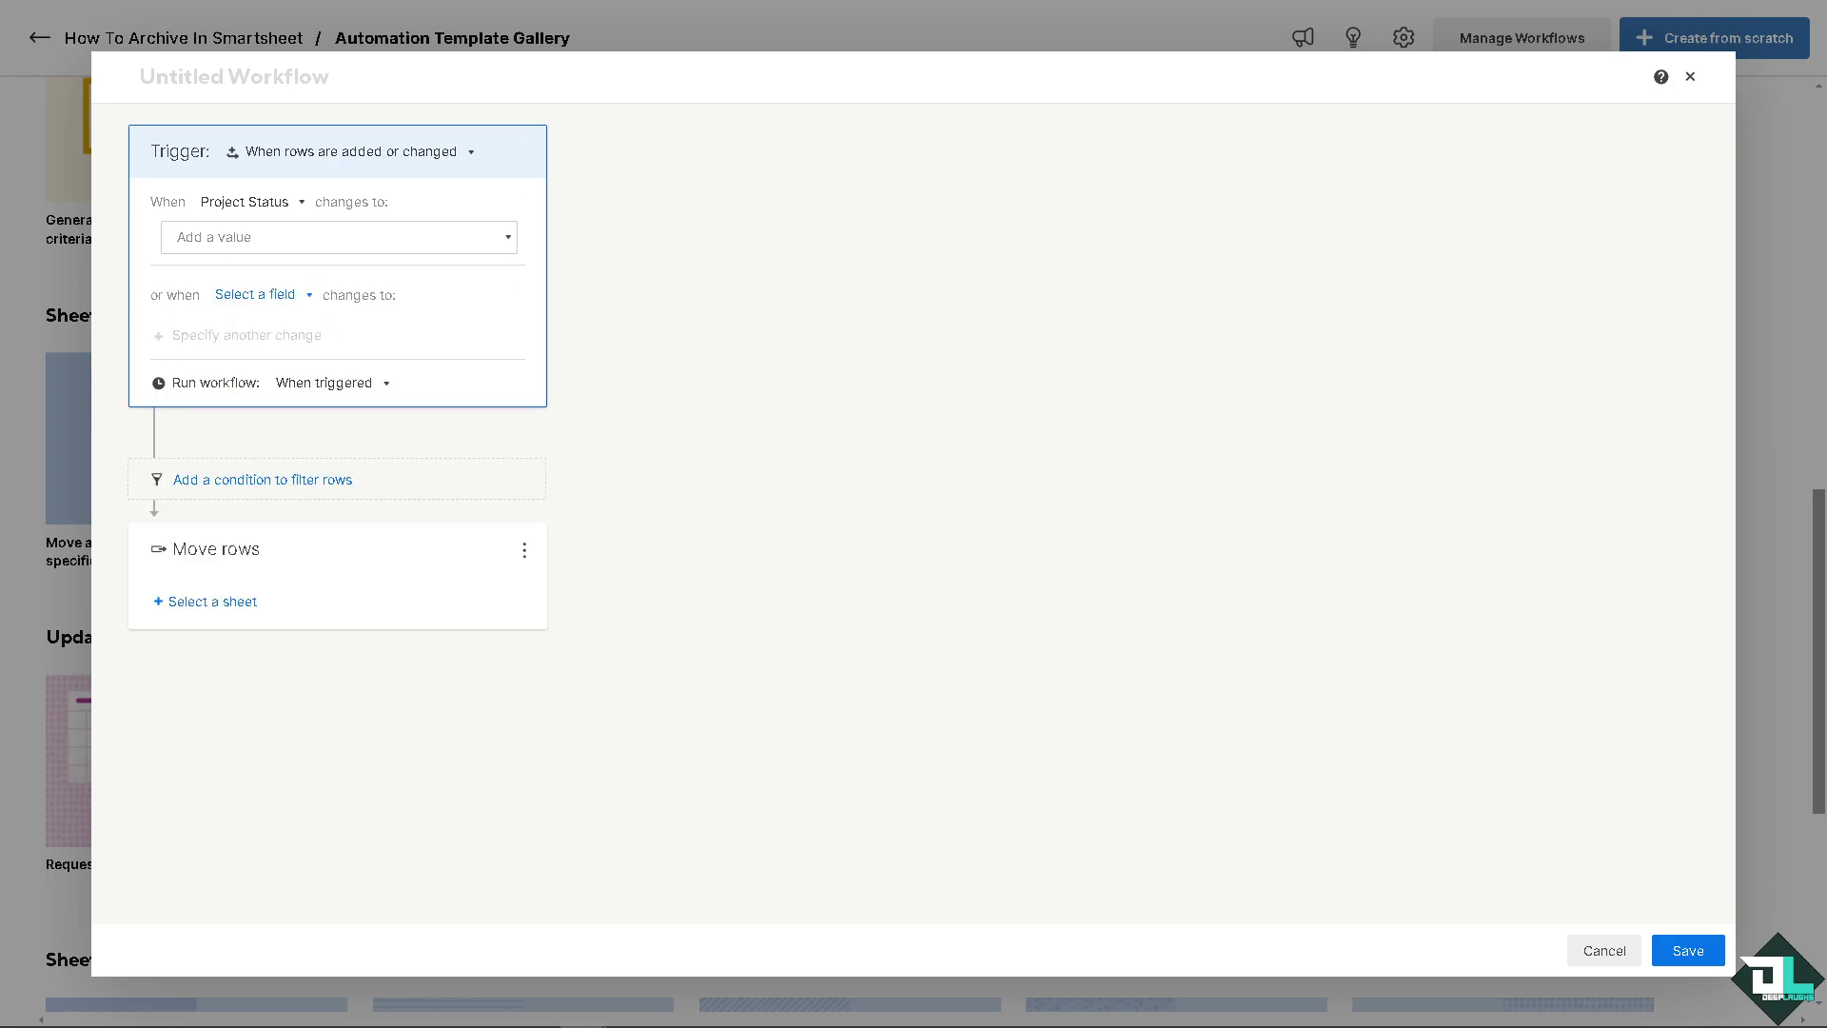
left_click(236, 237)
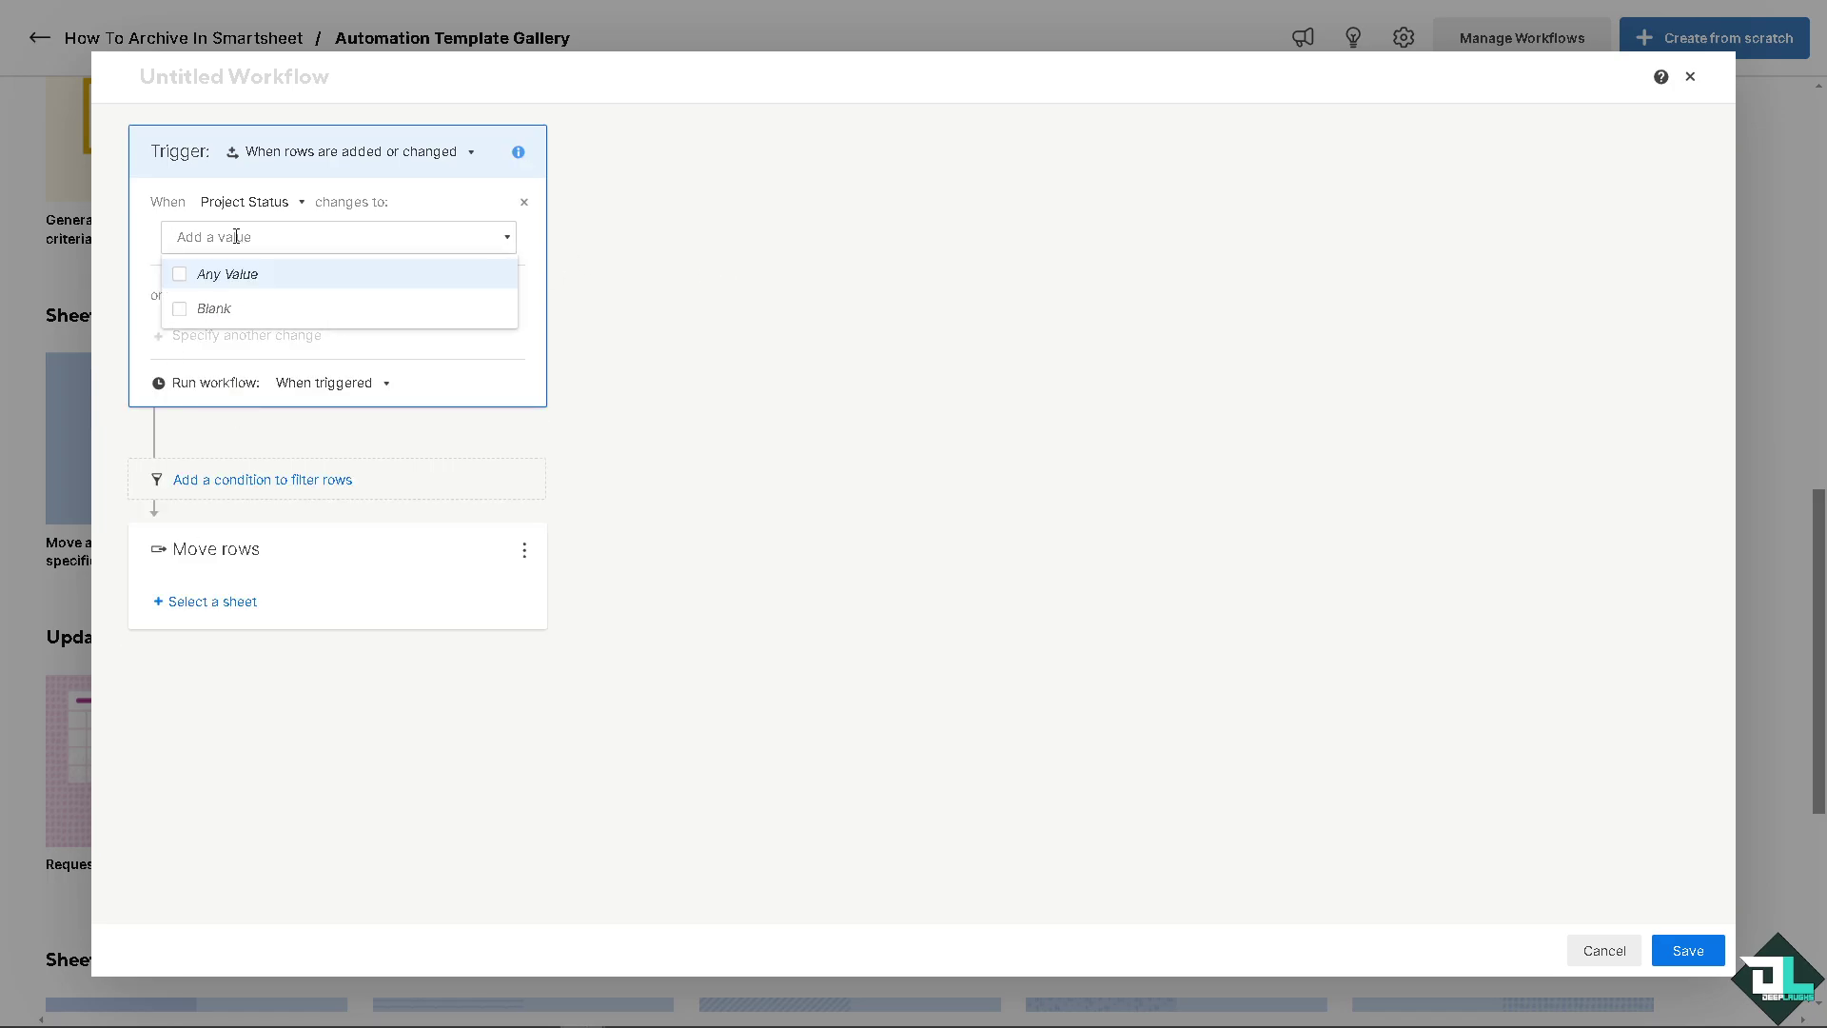
type("Complete")
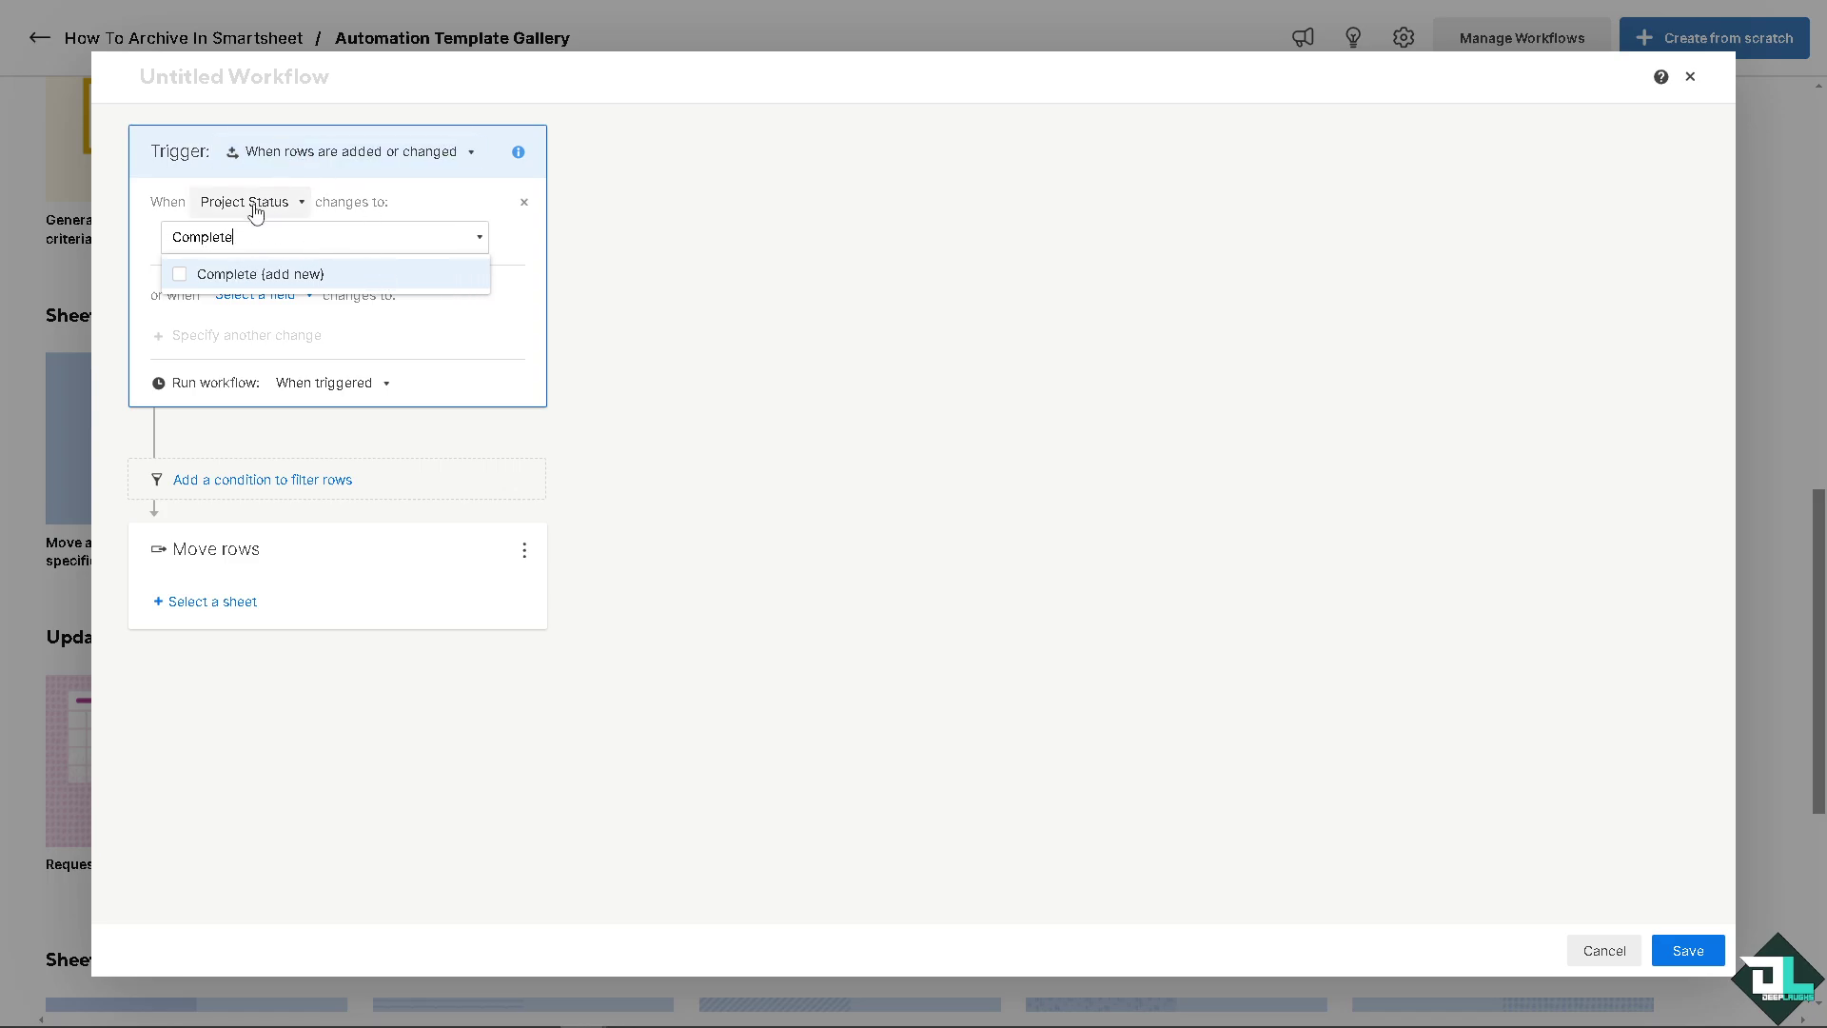
left_click(229, 275)
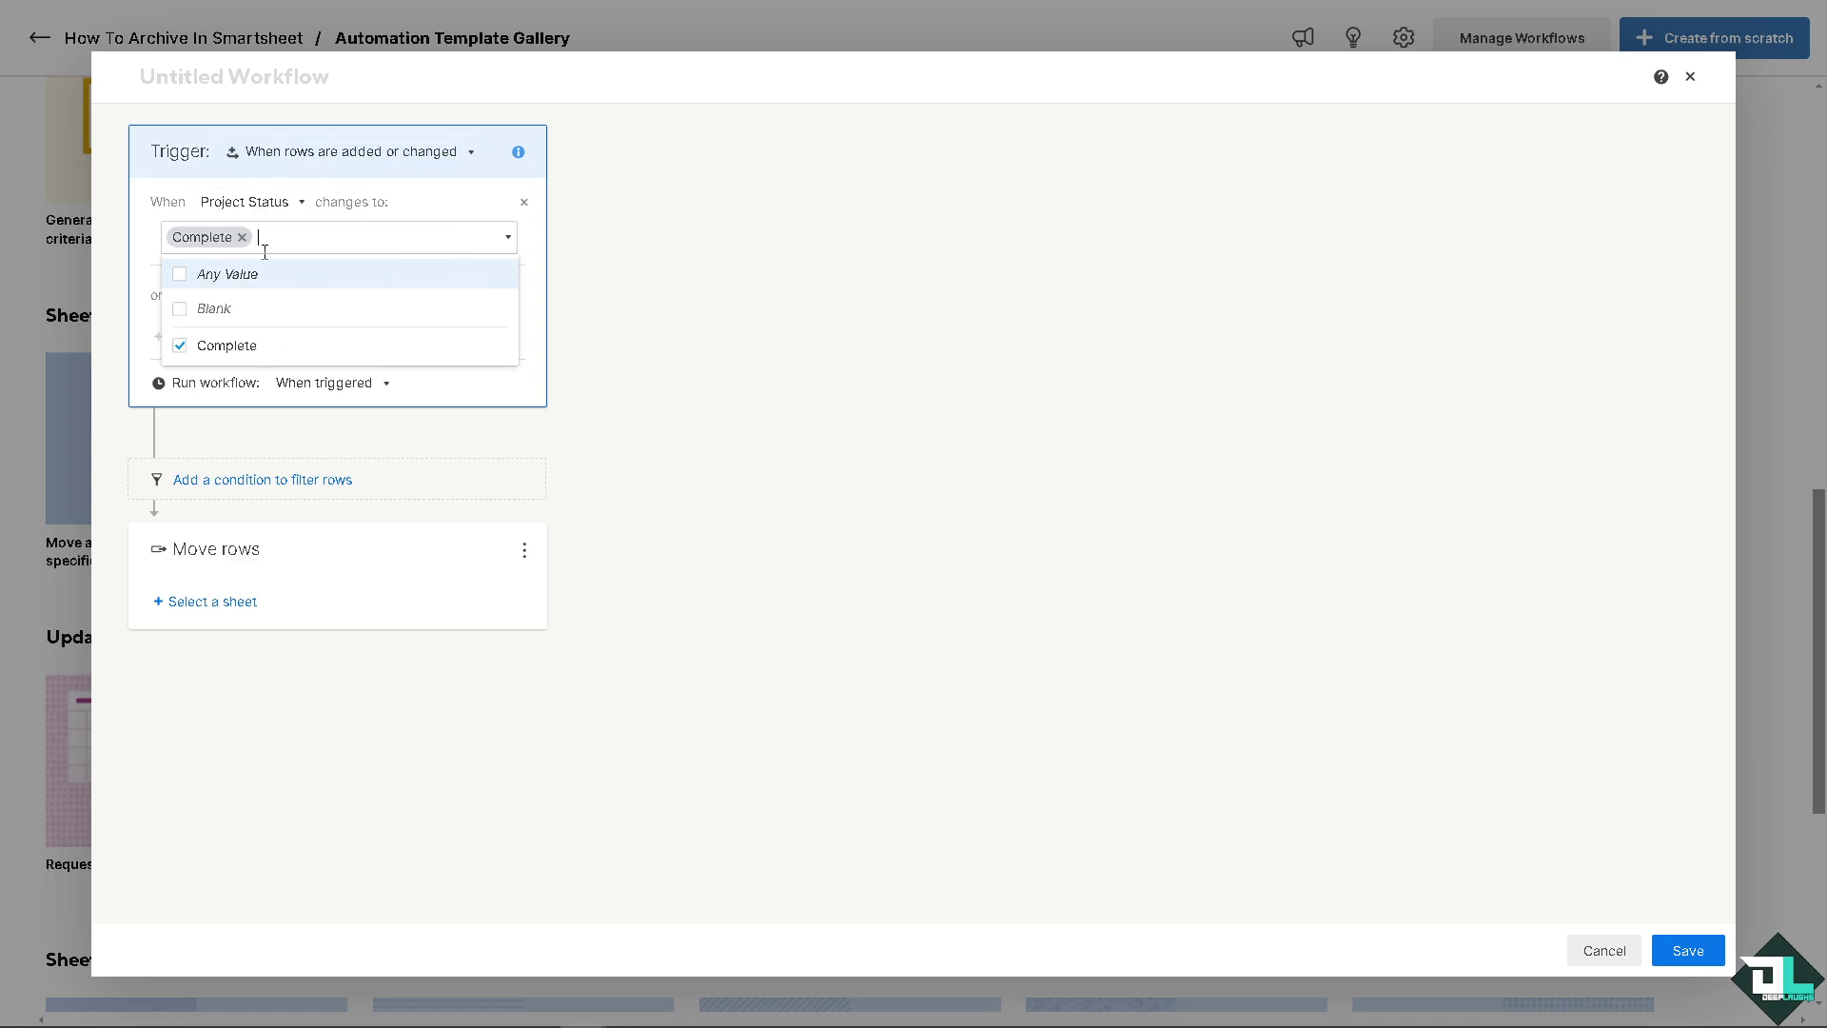
left_click(285, 346)
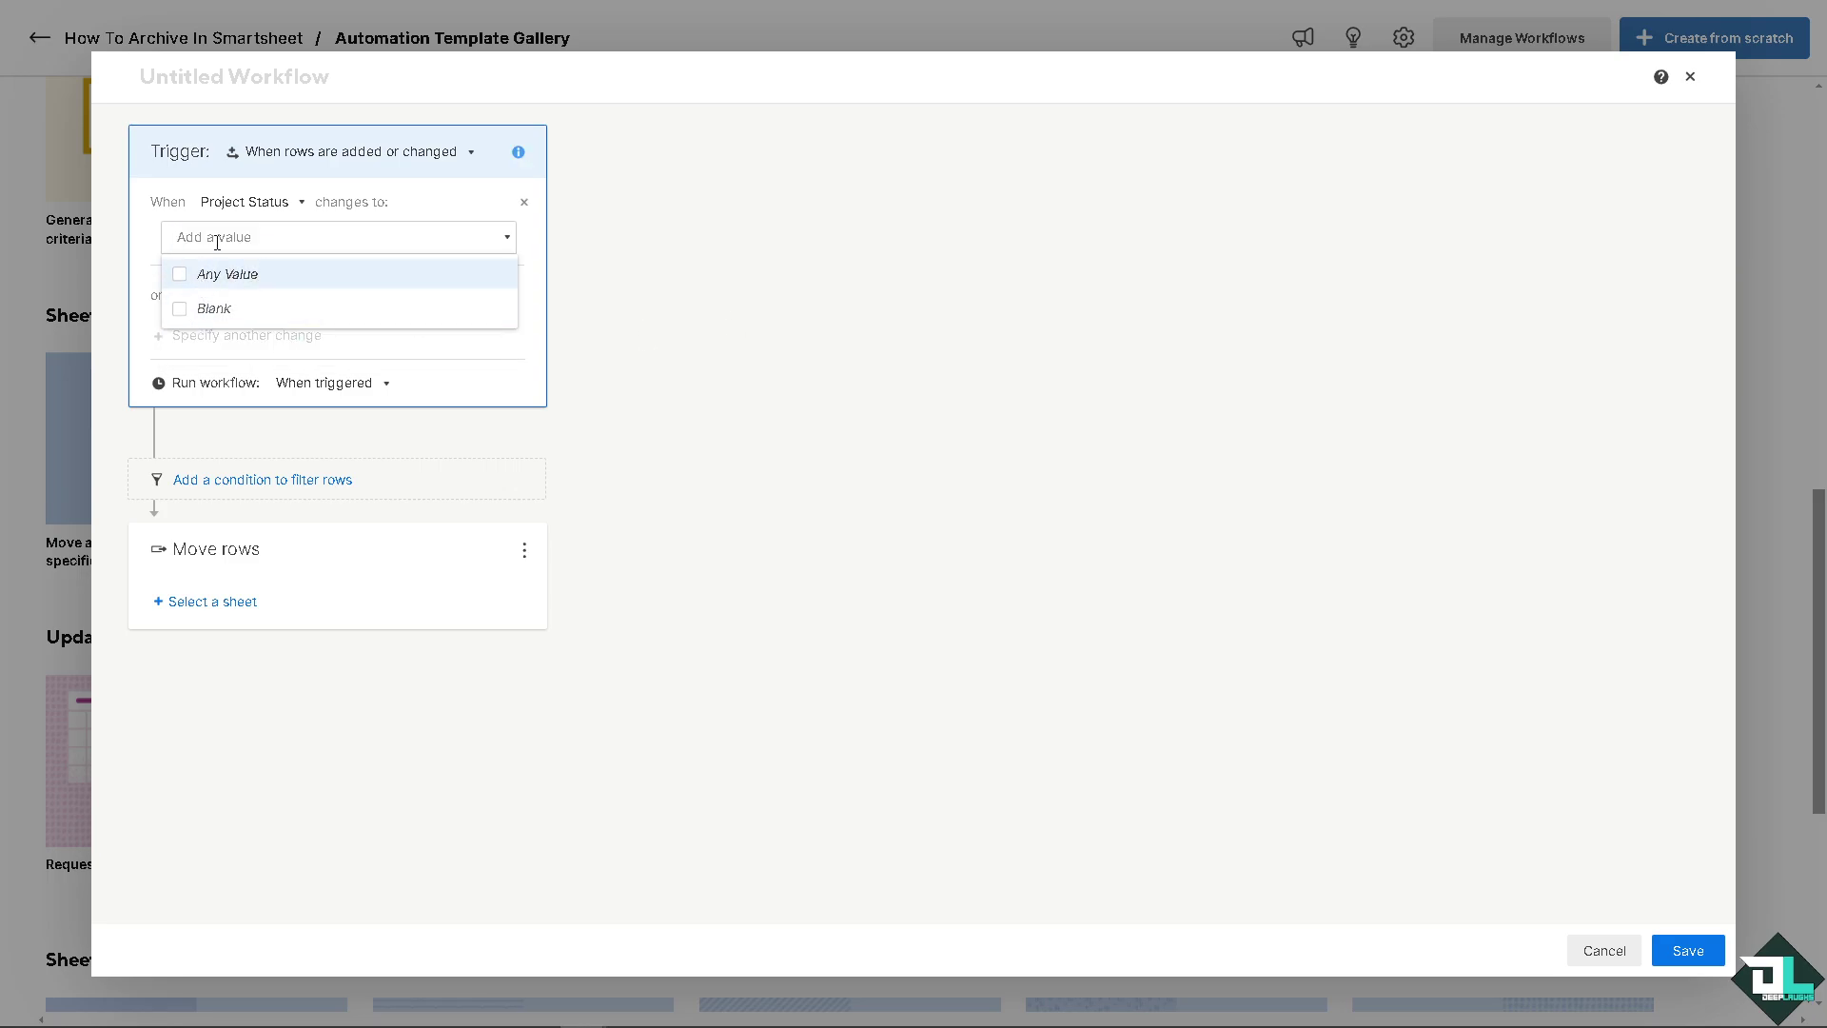
type("Complete")
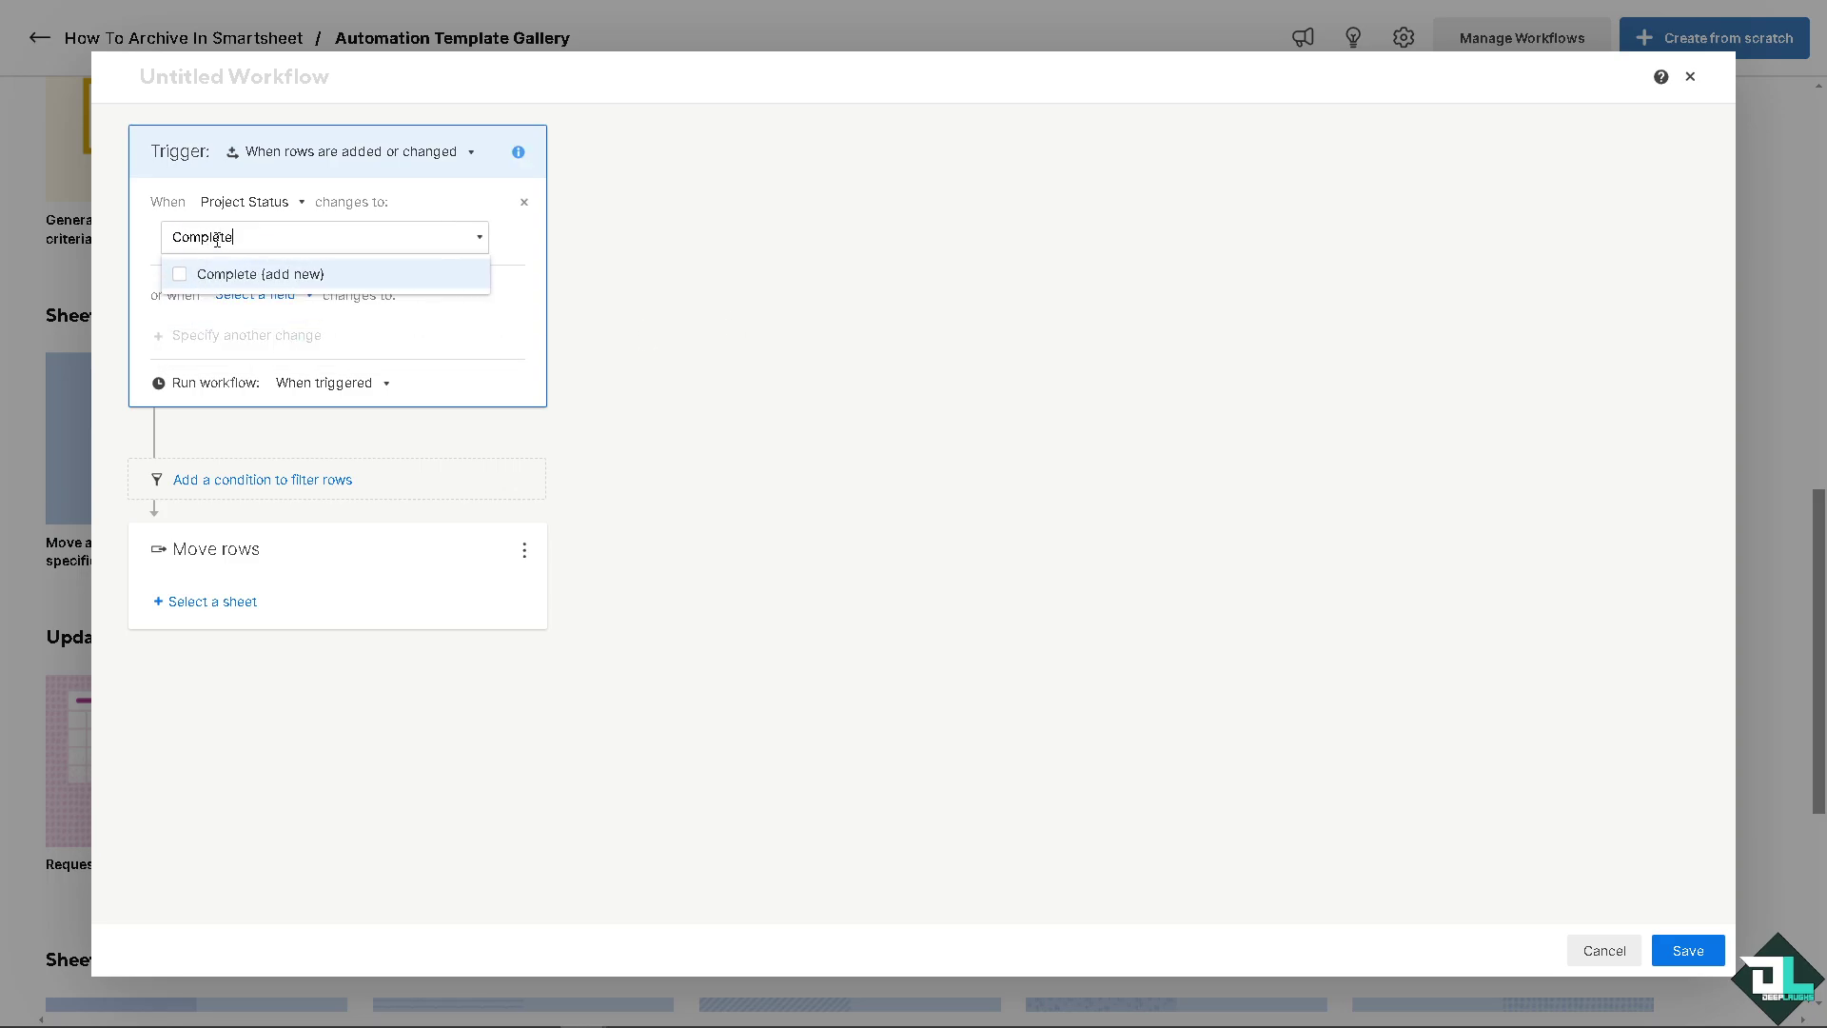
left_click(257, 275)
left_click(877, 279)
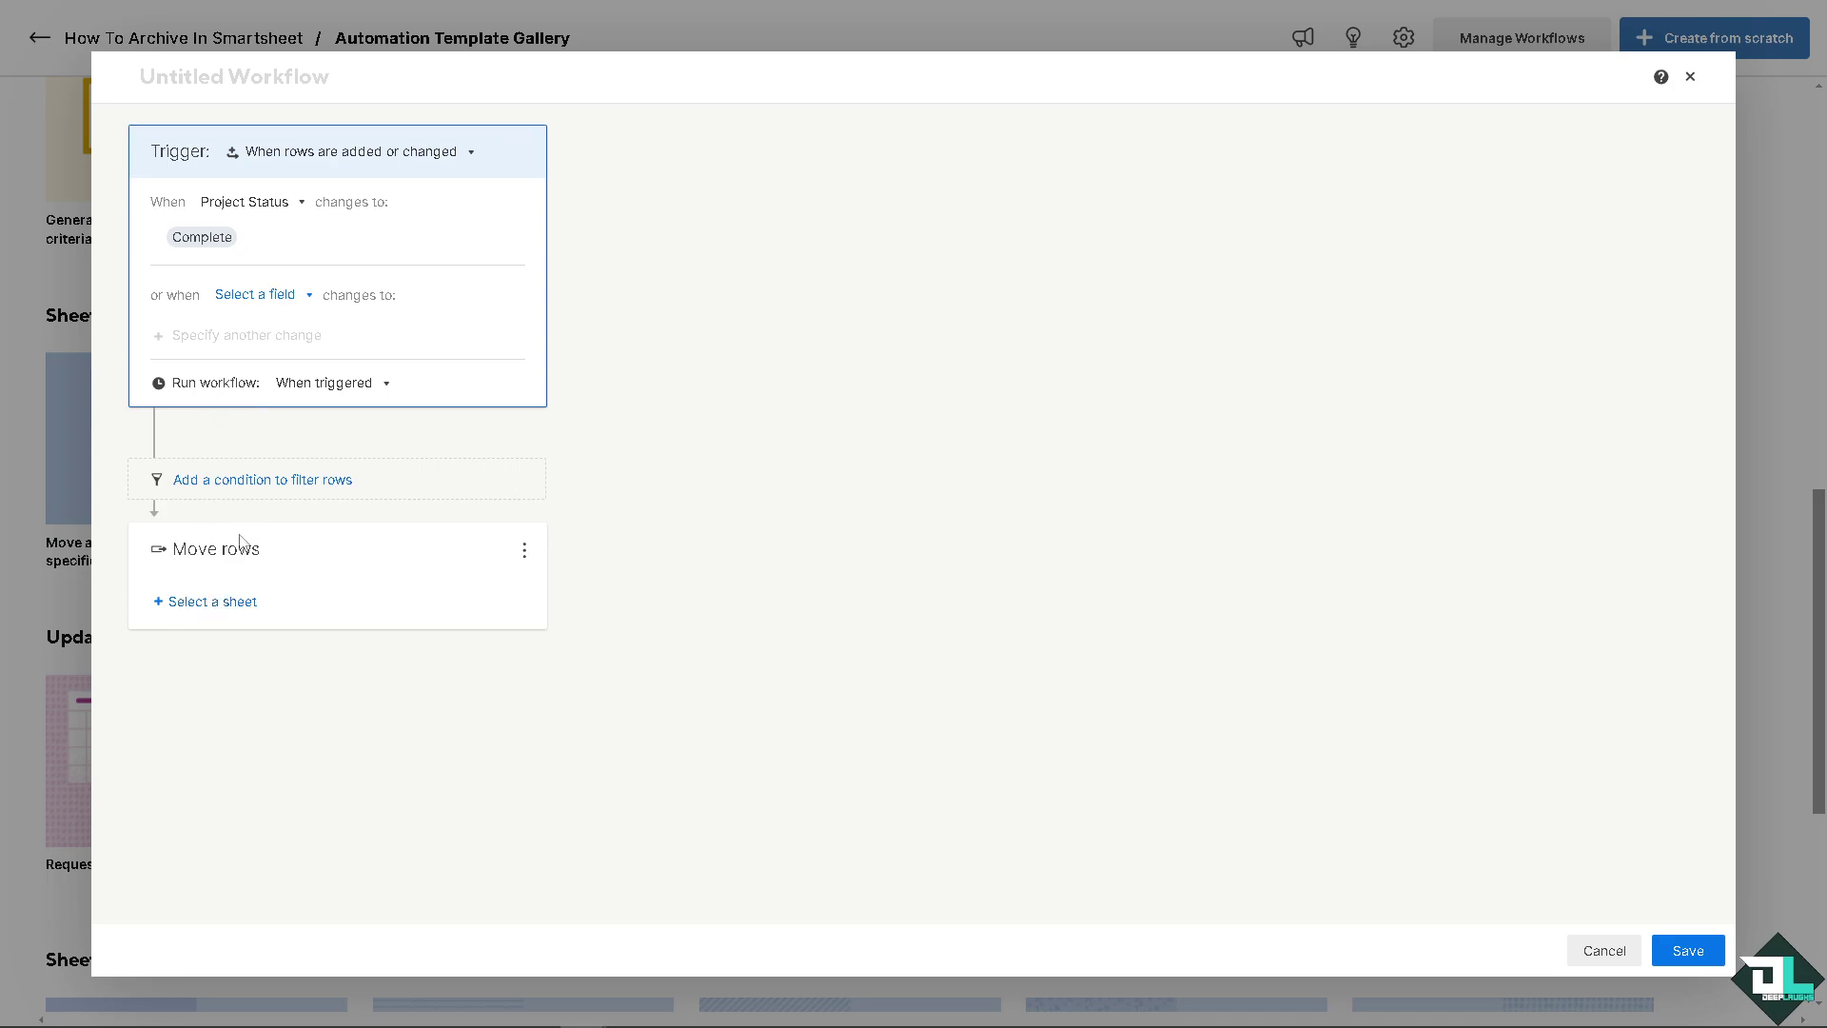
Set the workflow's destination sheet to ARCHIVE and save the workflow
left_click(172, 609)
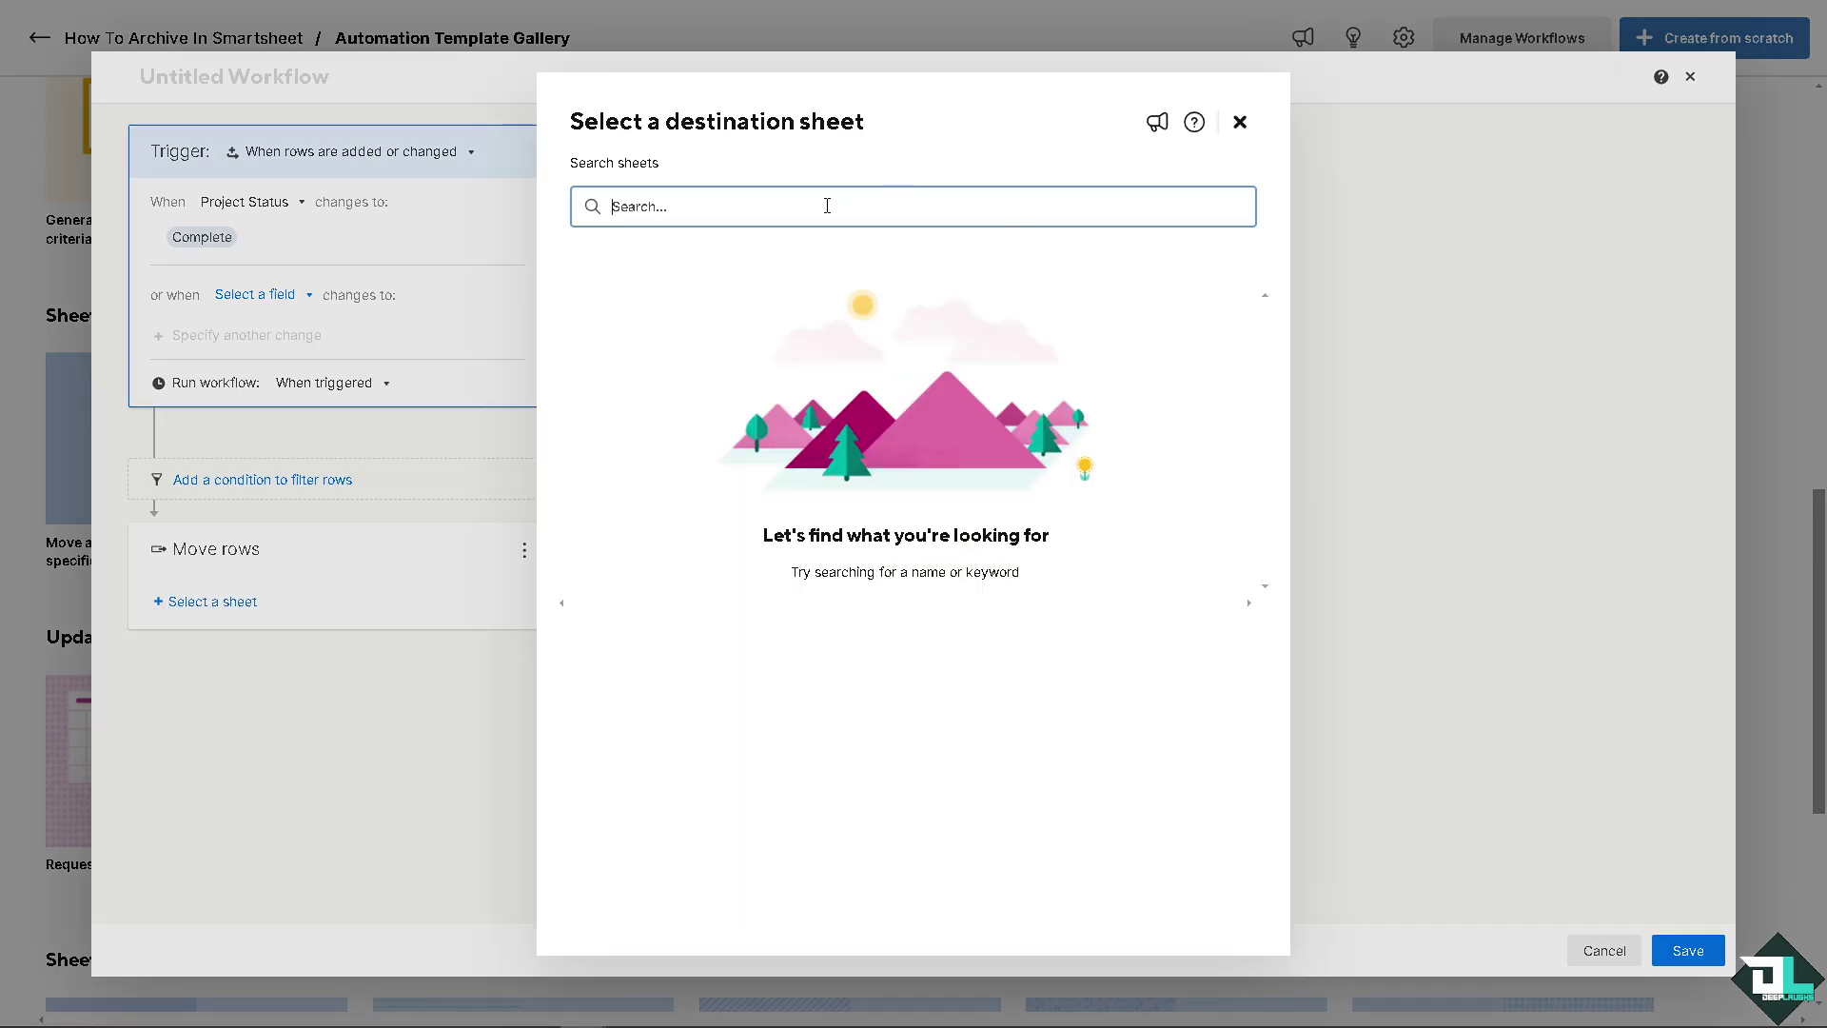
type("Archive")
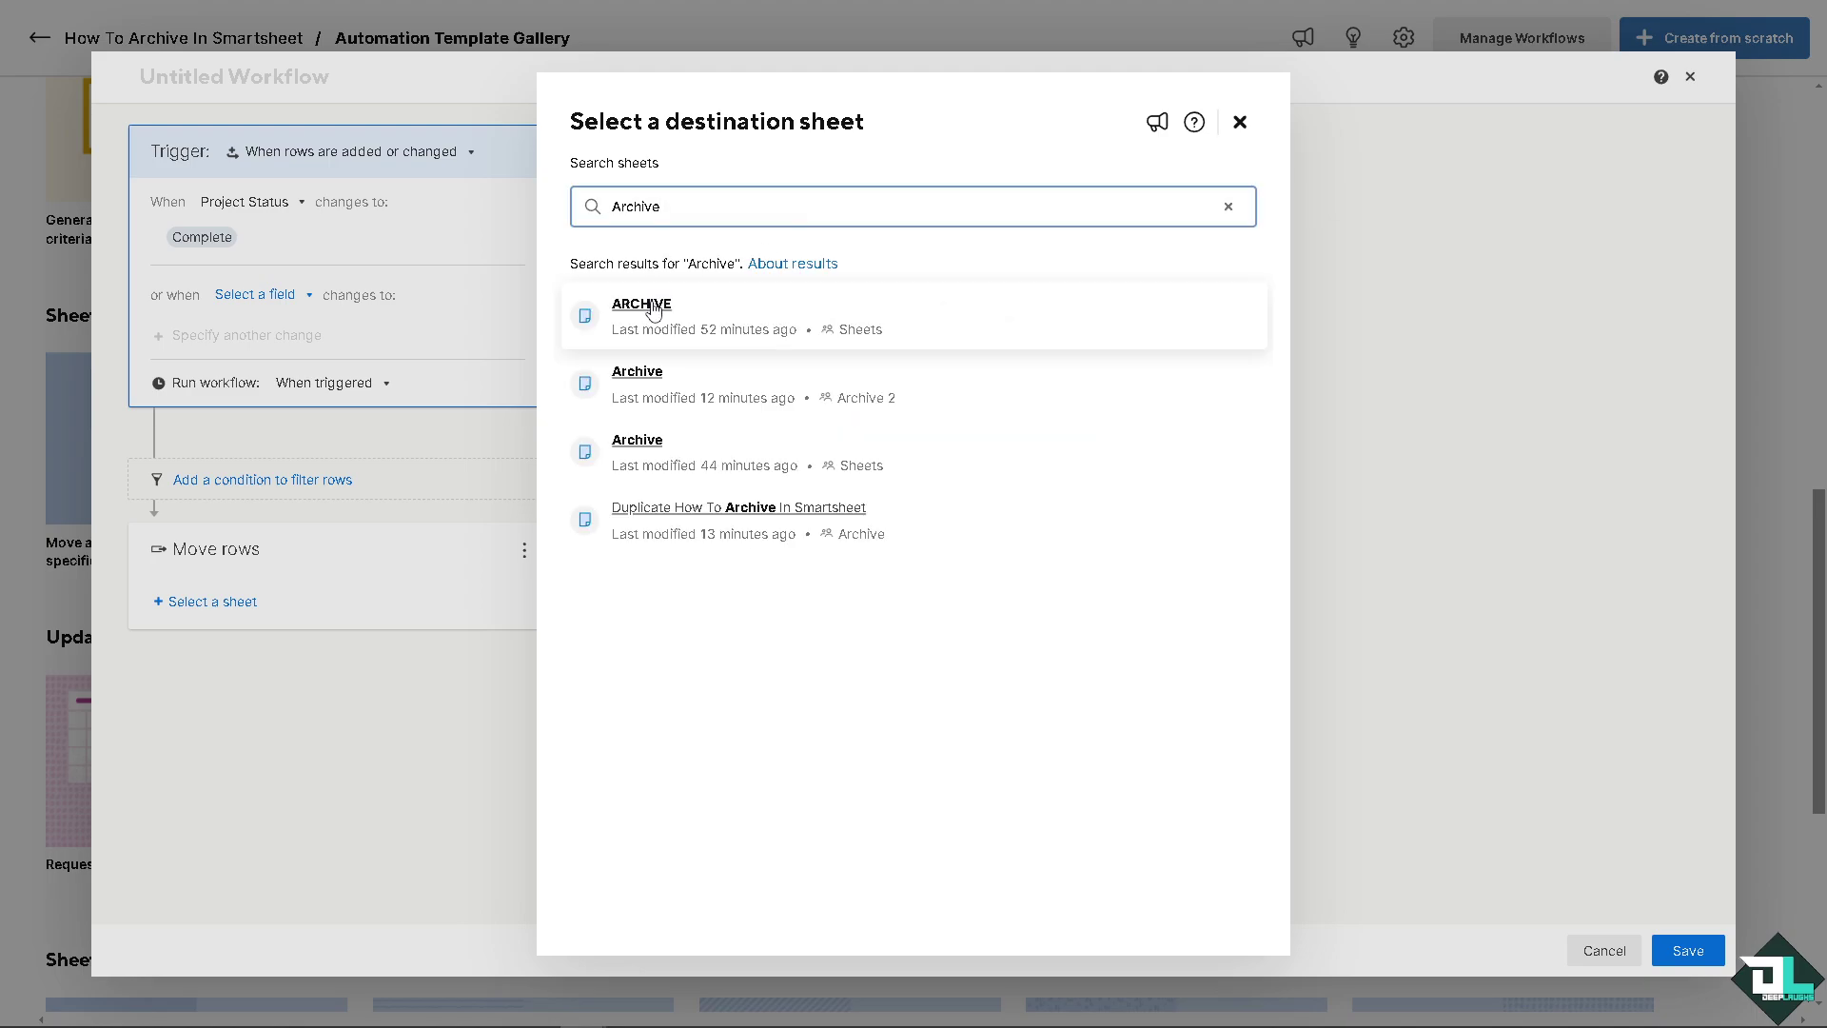
left_click(653, 311)
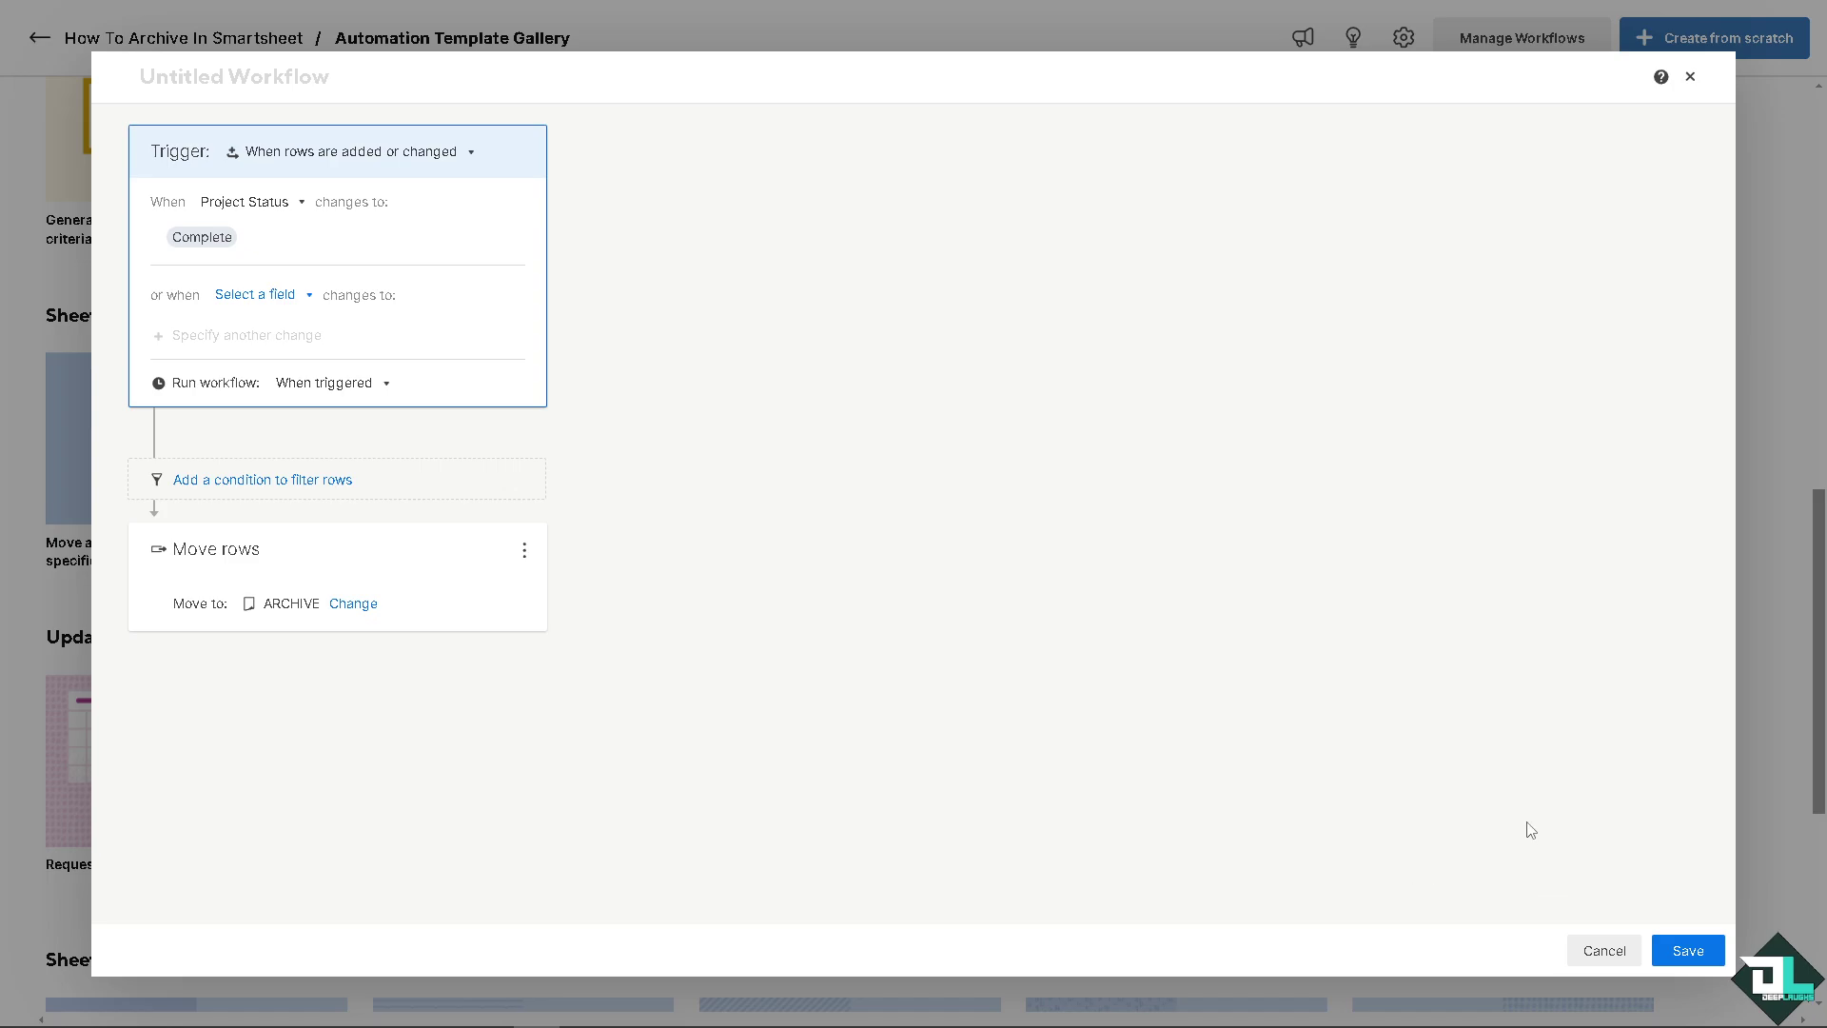
left_click(1698, 953)
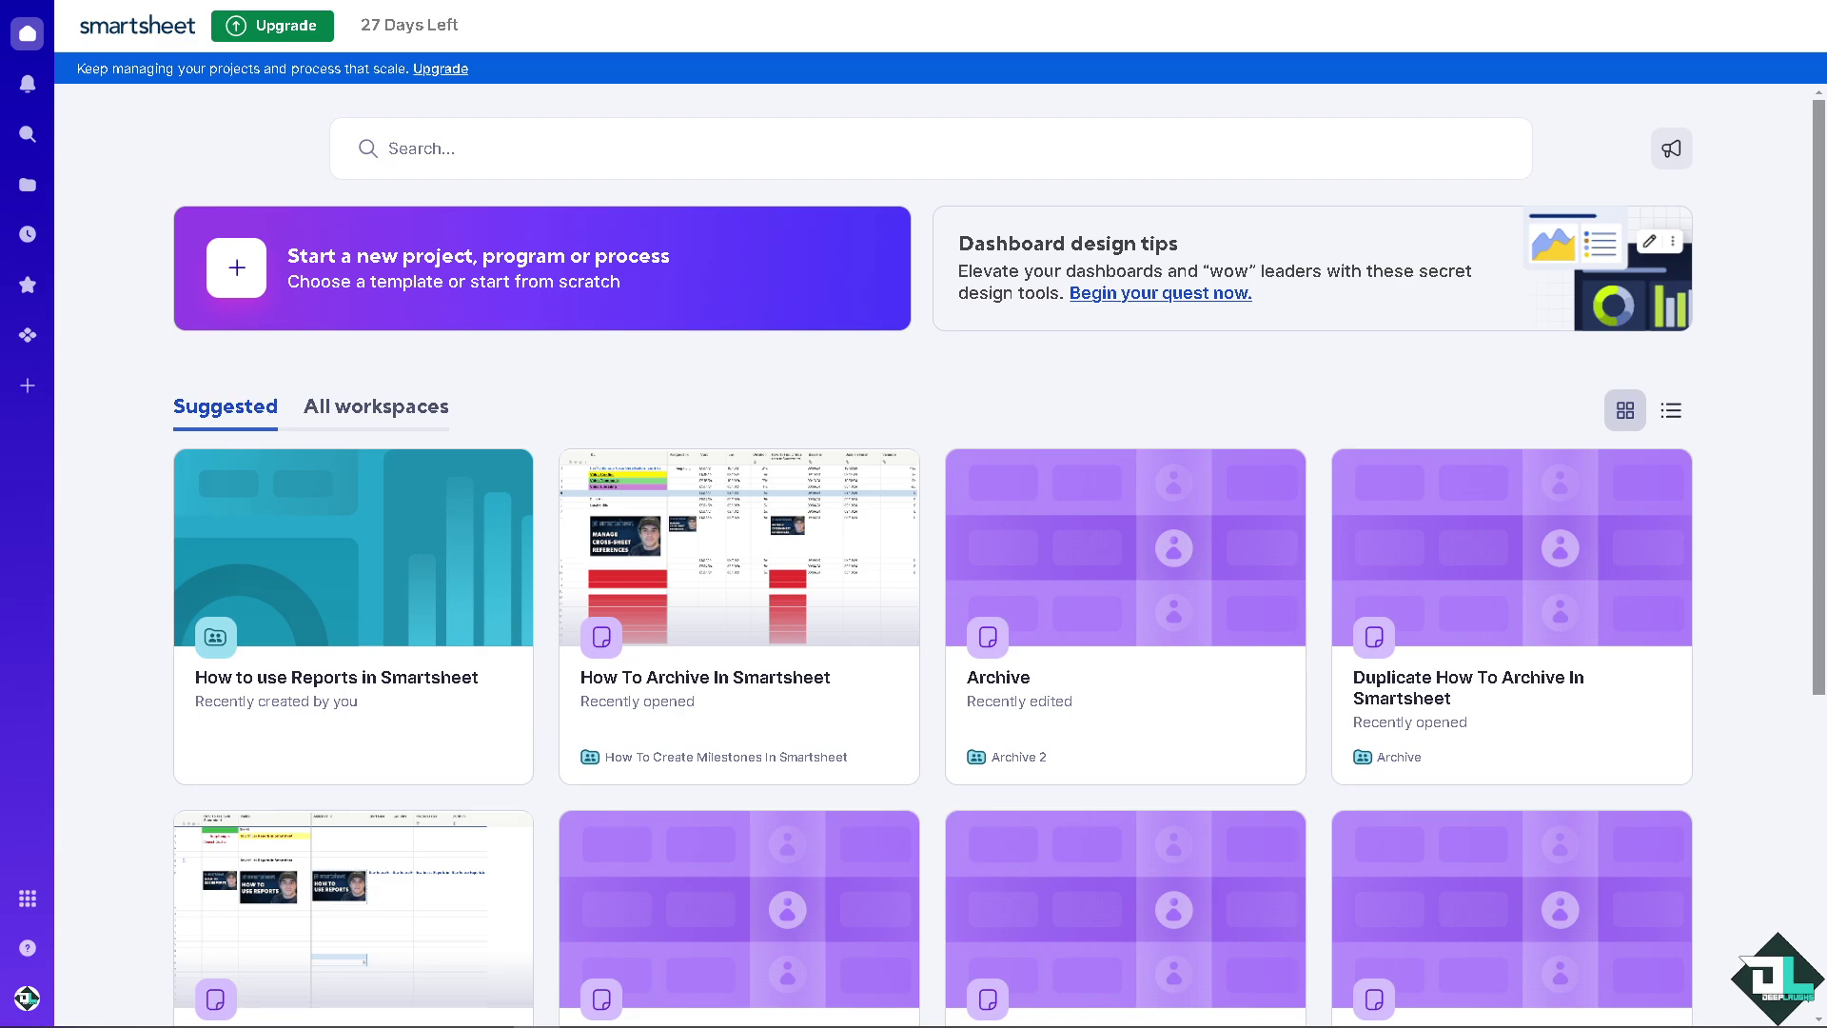
Select the 'how to archive rows in smartsheet' sheet in Sheets and open its Actions menu
left_click(29, 186)
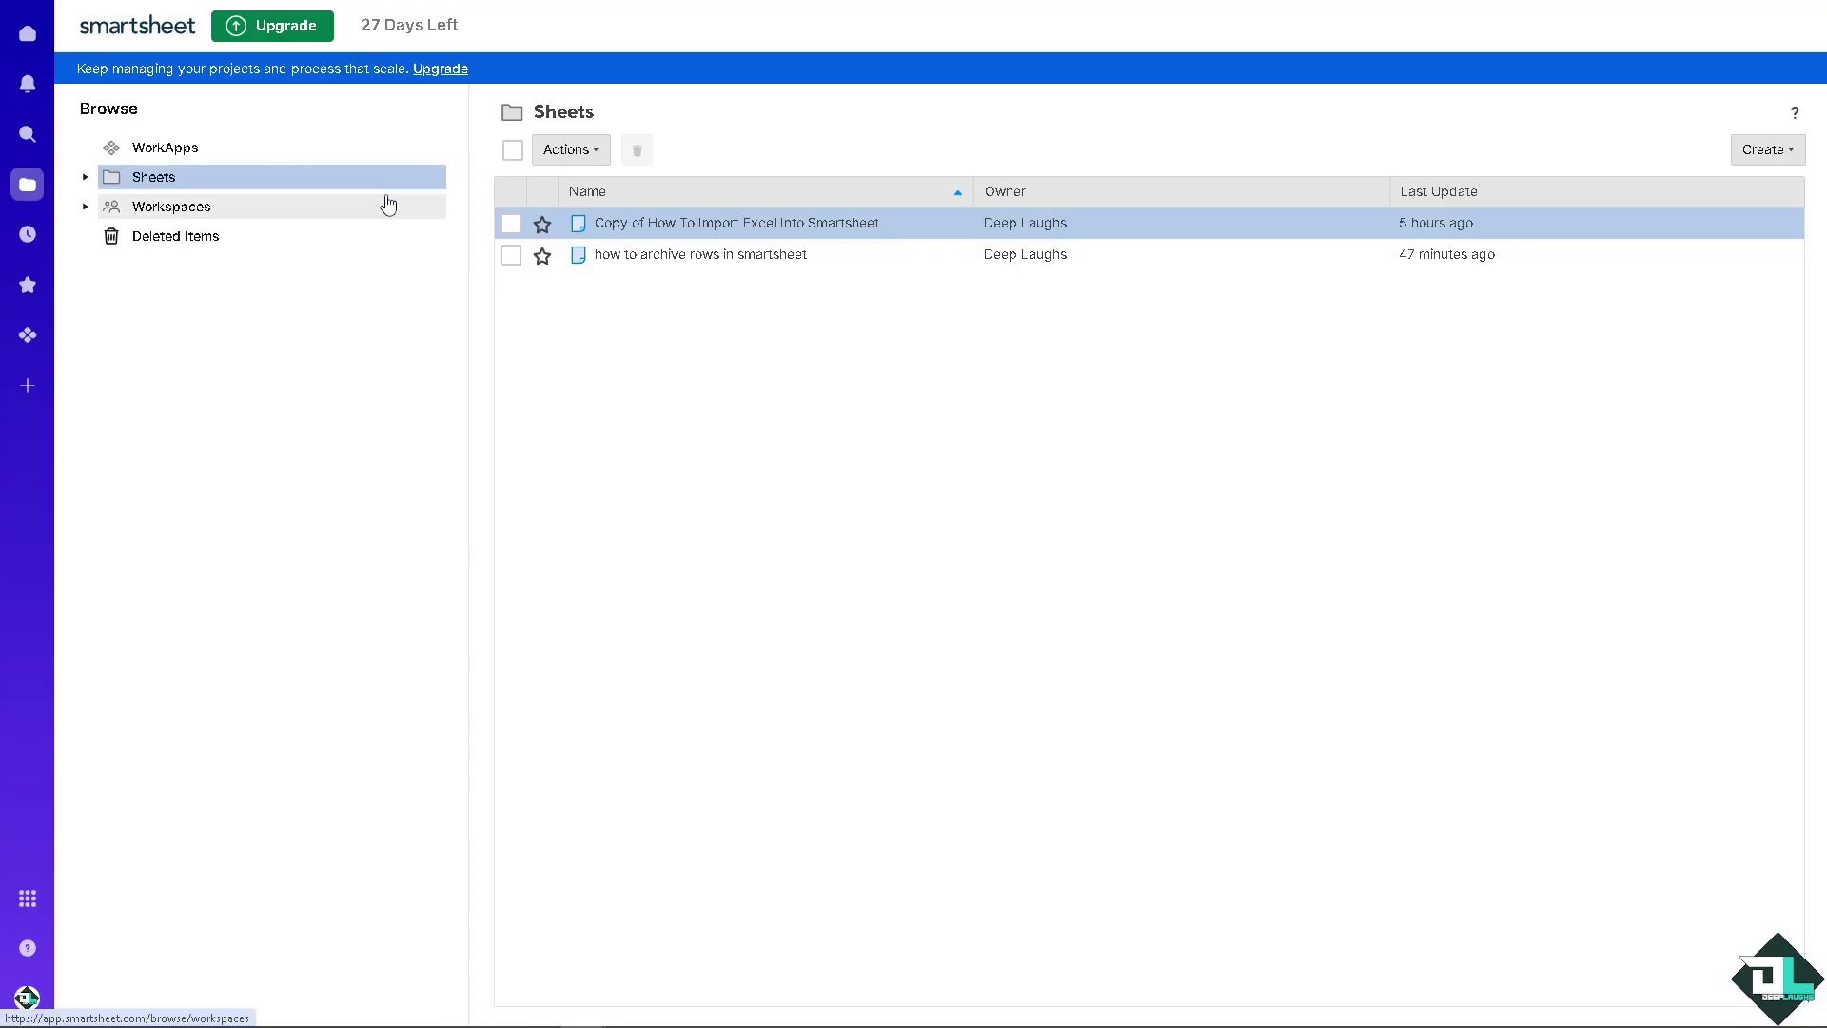
left_click(512, 261)
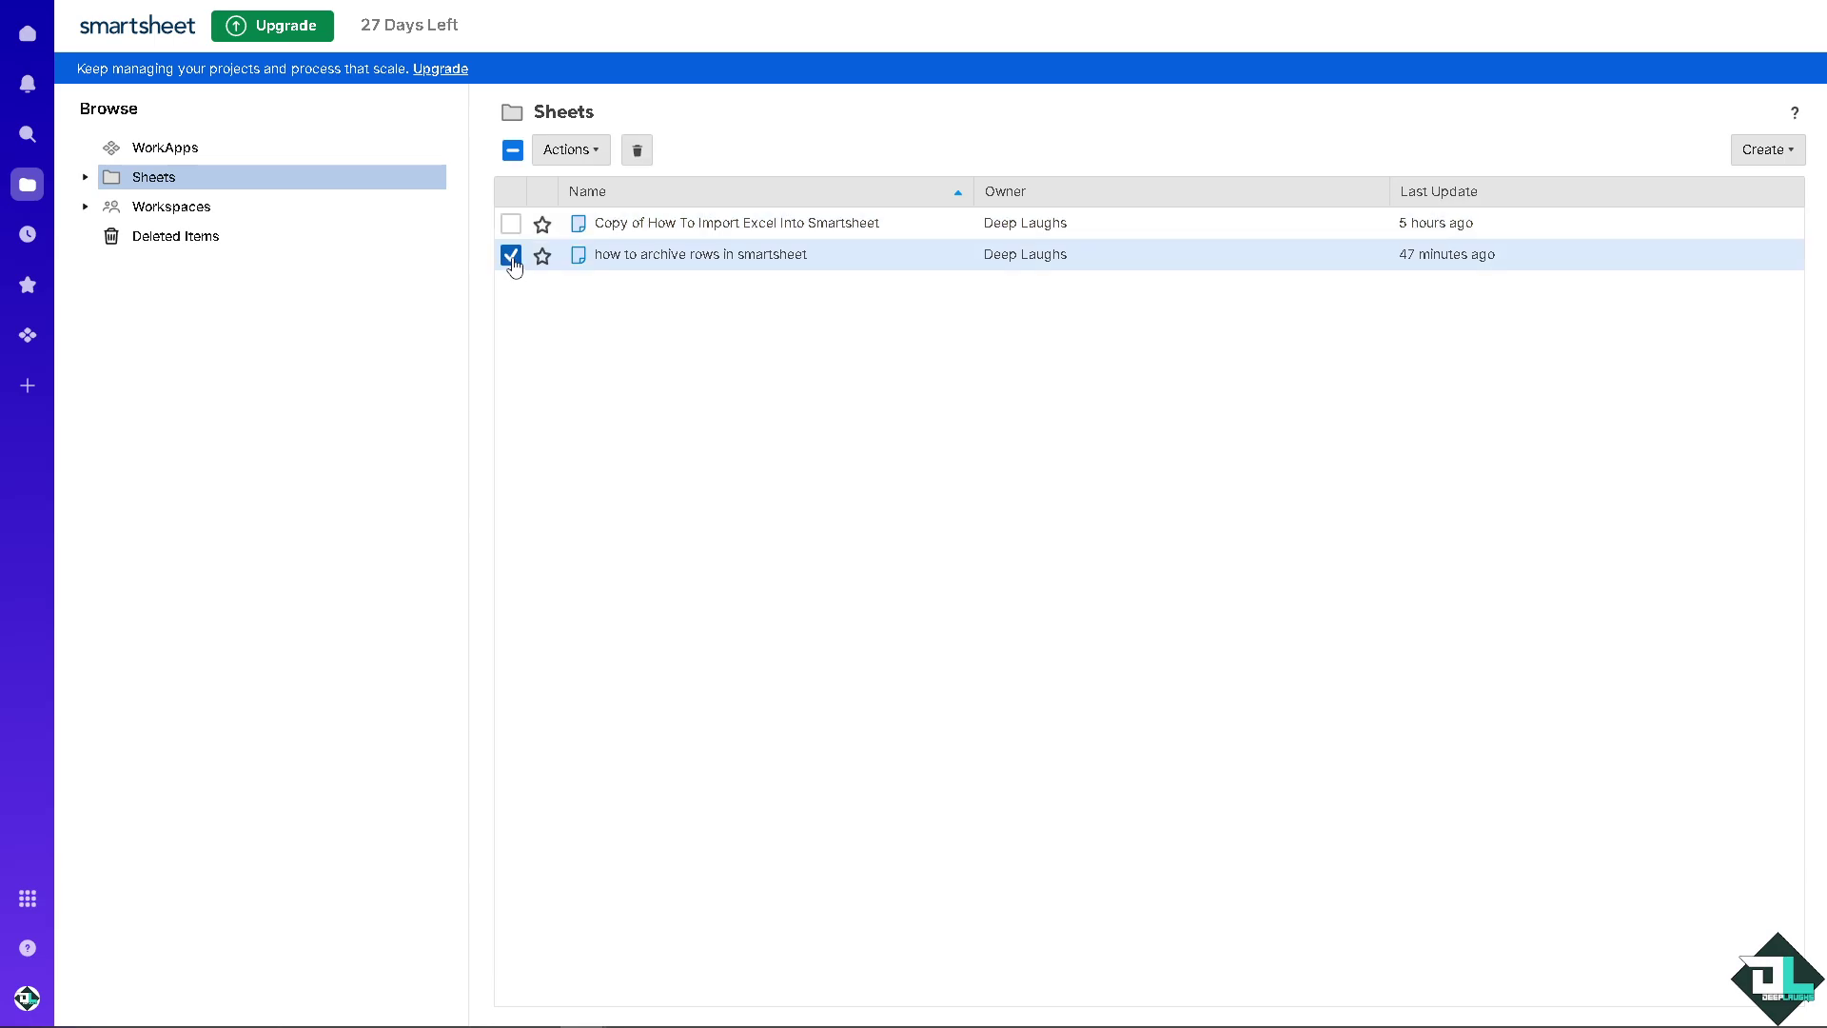
left_click(596, 150)
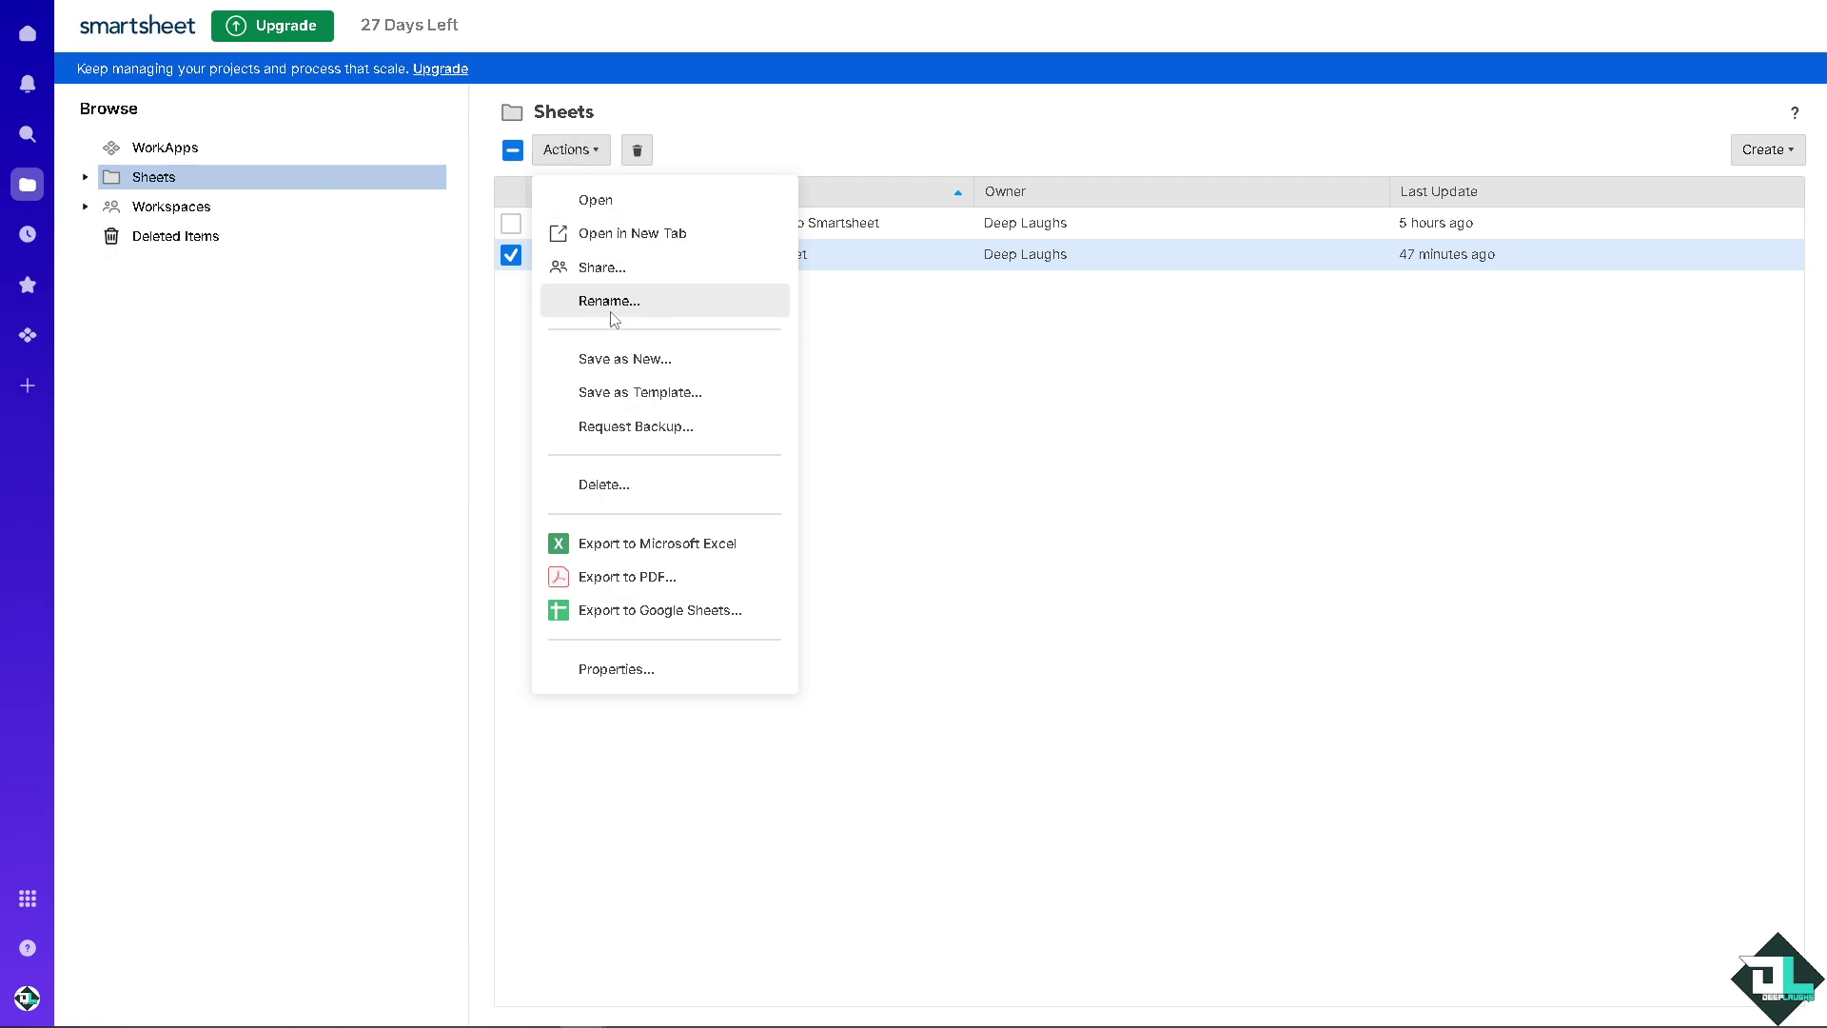
Save the sheet as a new copy named 'Backup of how to archive rows in smartsheet'
left_click(625, 361)
left_click(783, 338)
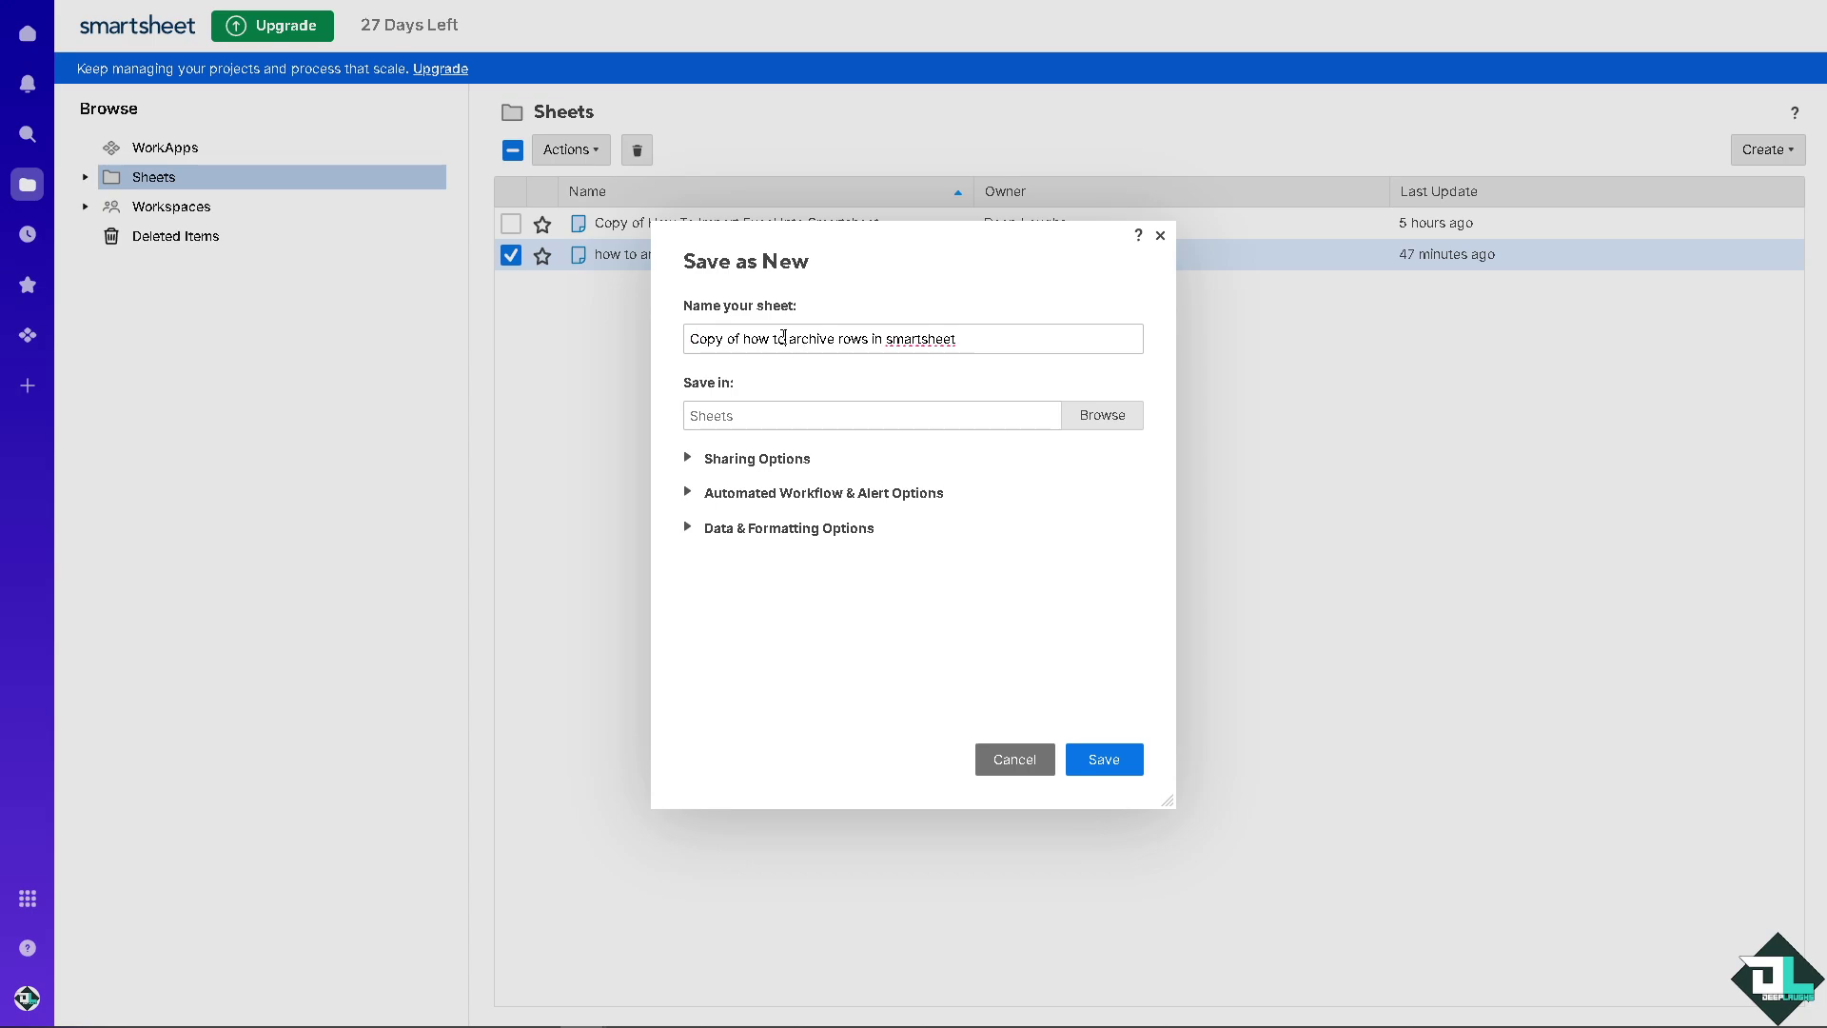
left_click_drag(724, 345, 666, 343)
type("D")
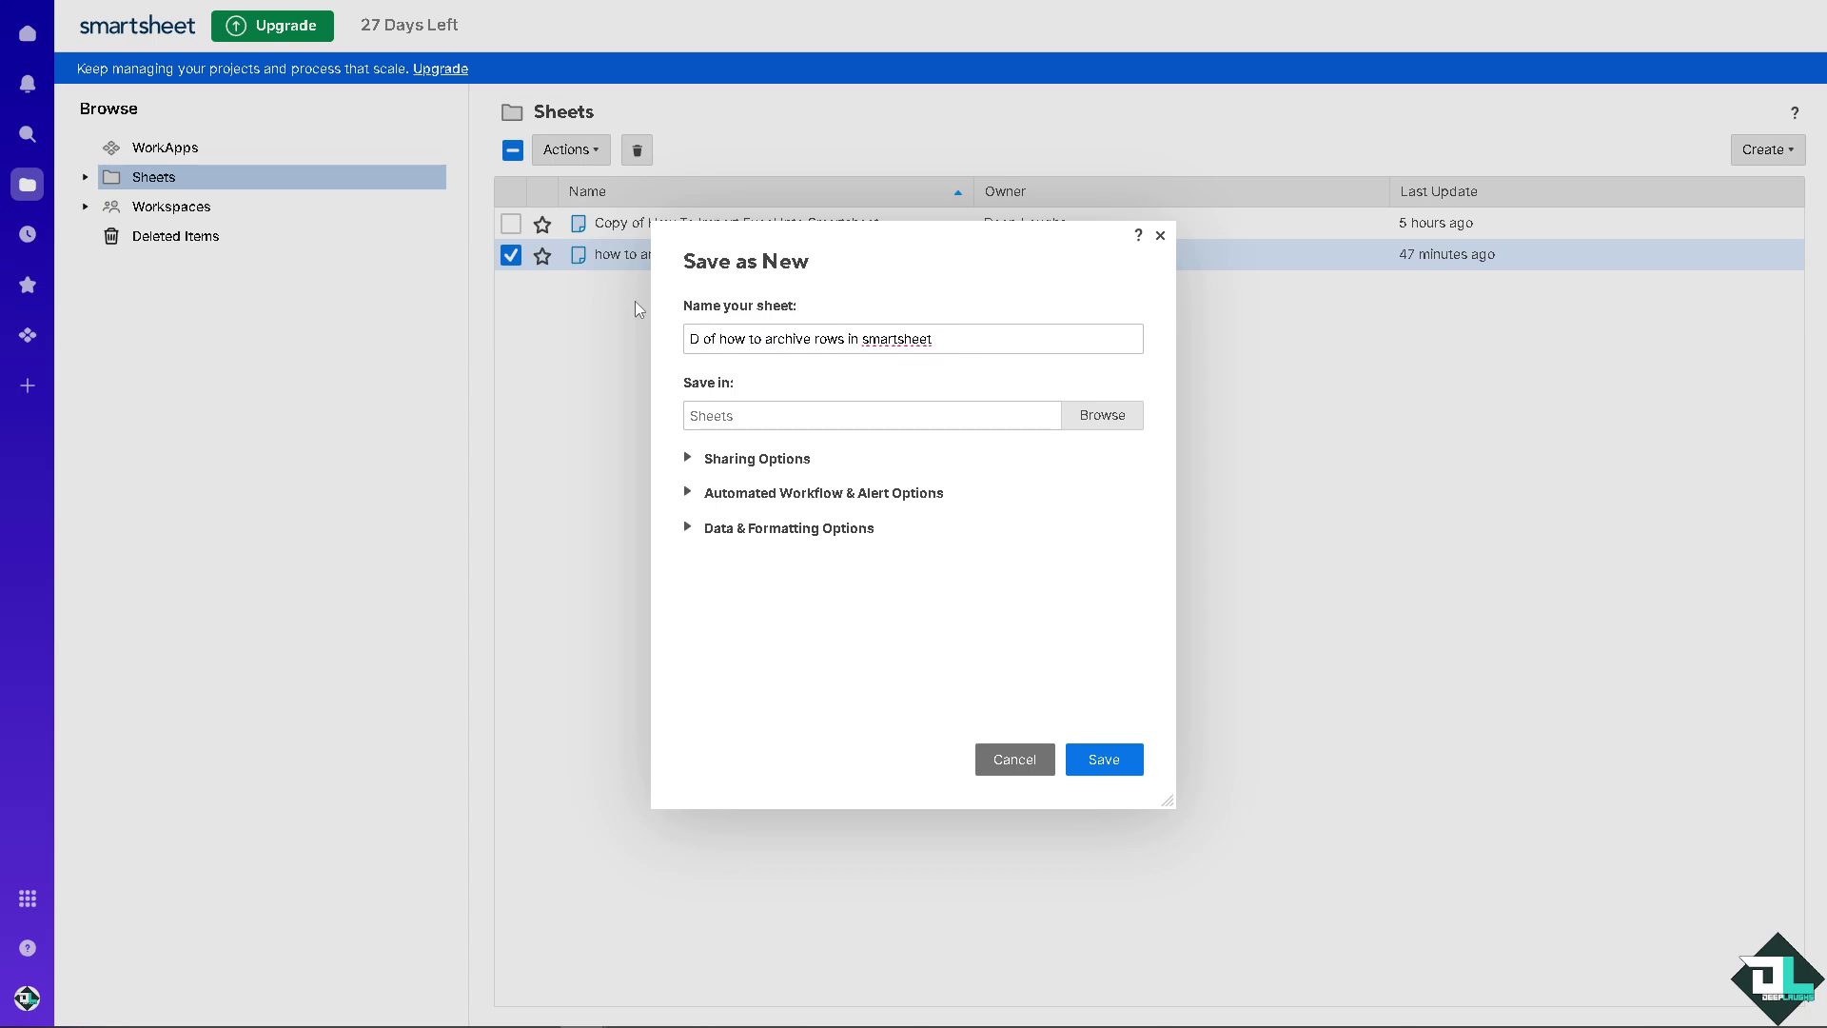
key("BackSpace")
type("Back")
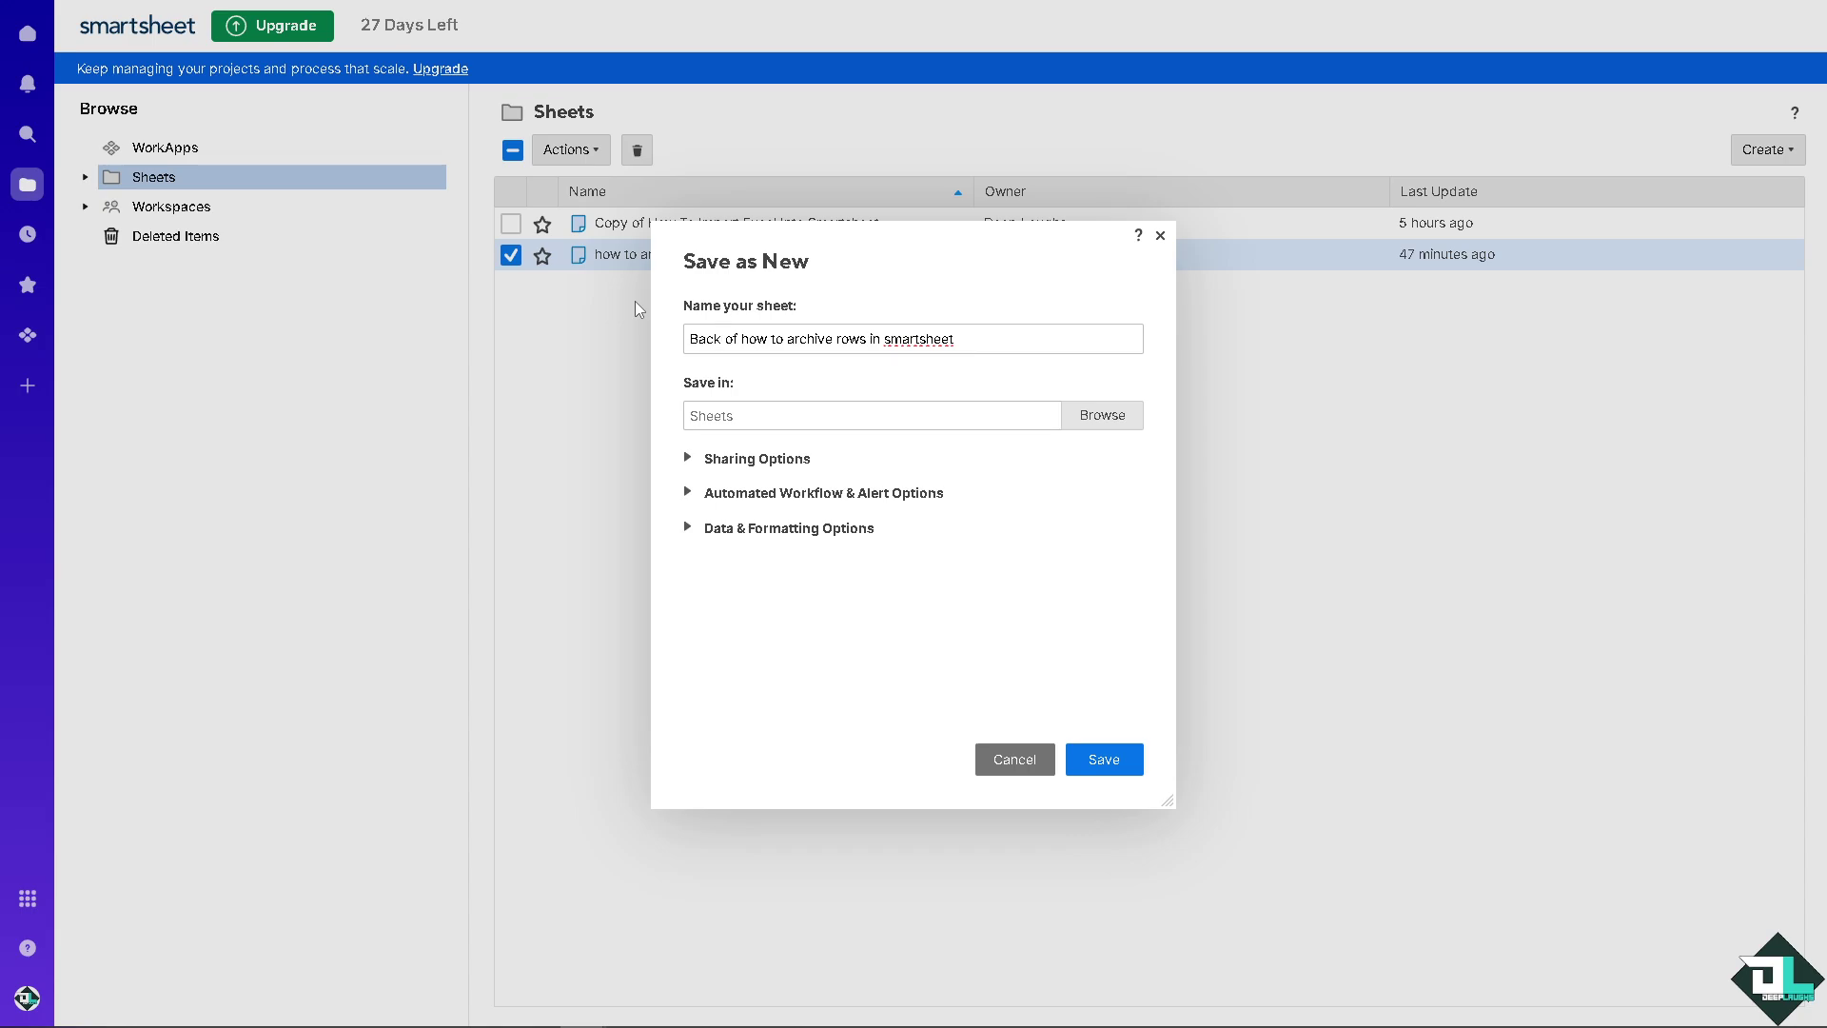
type("up")
Choose Archive Folder as the backup copy's save location
left_click(1106, 418)
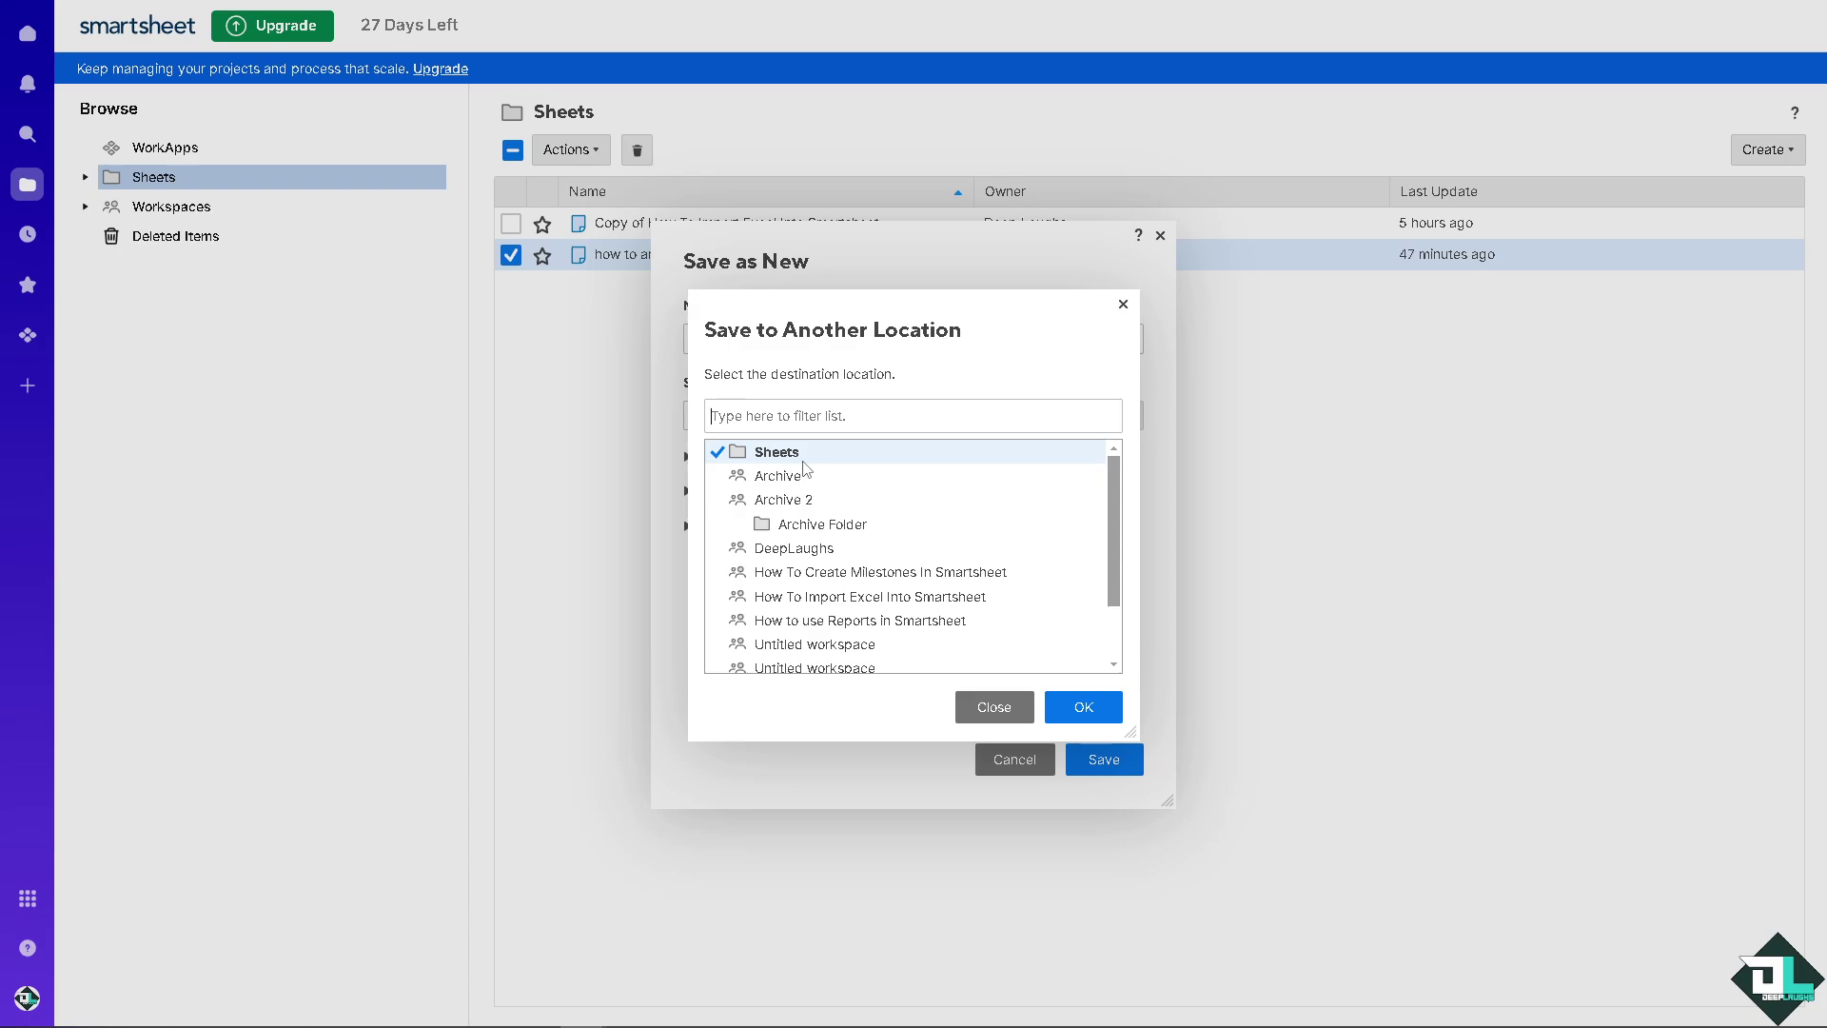
left_click(797, 525)
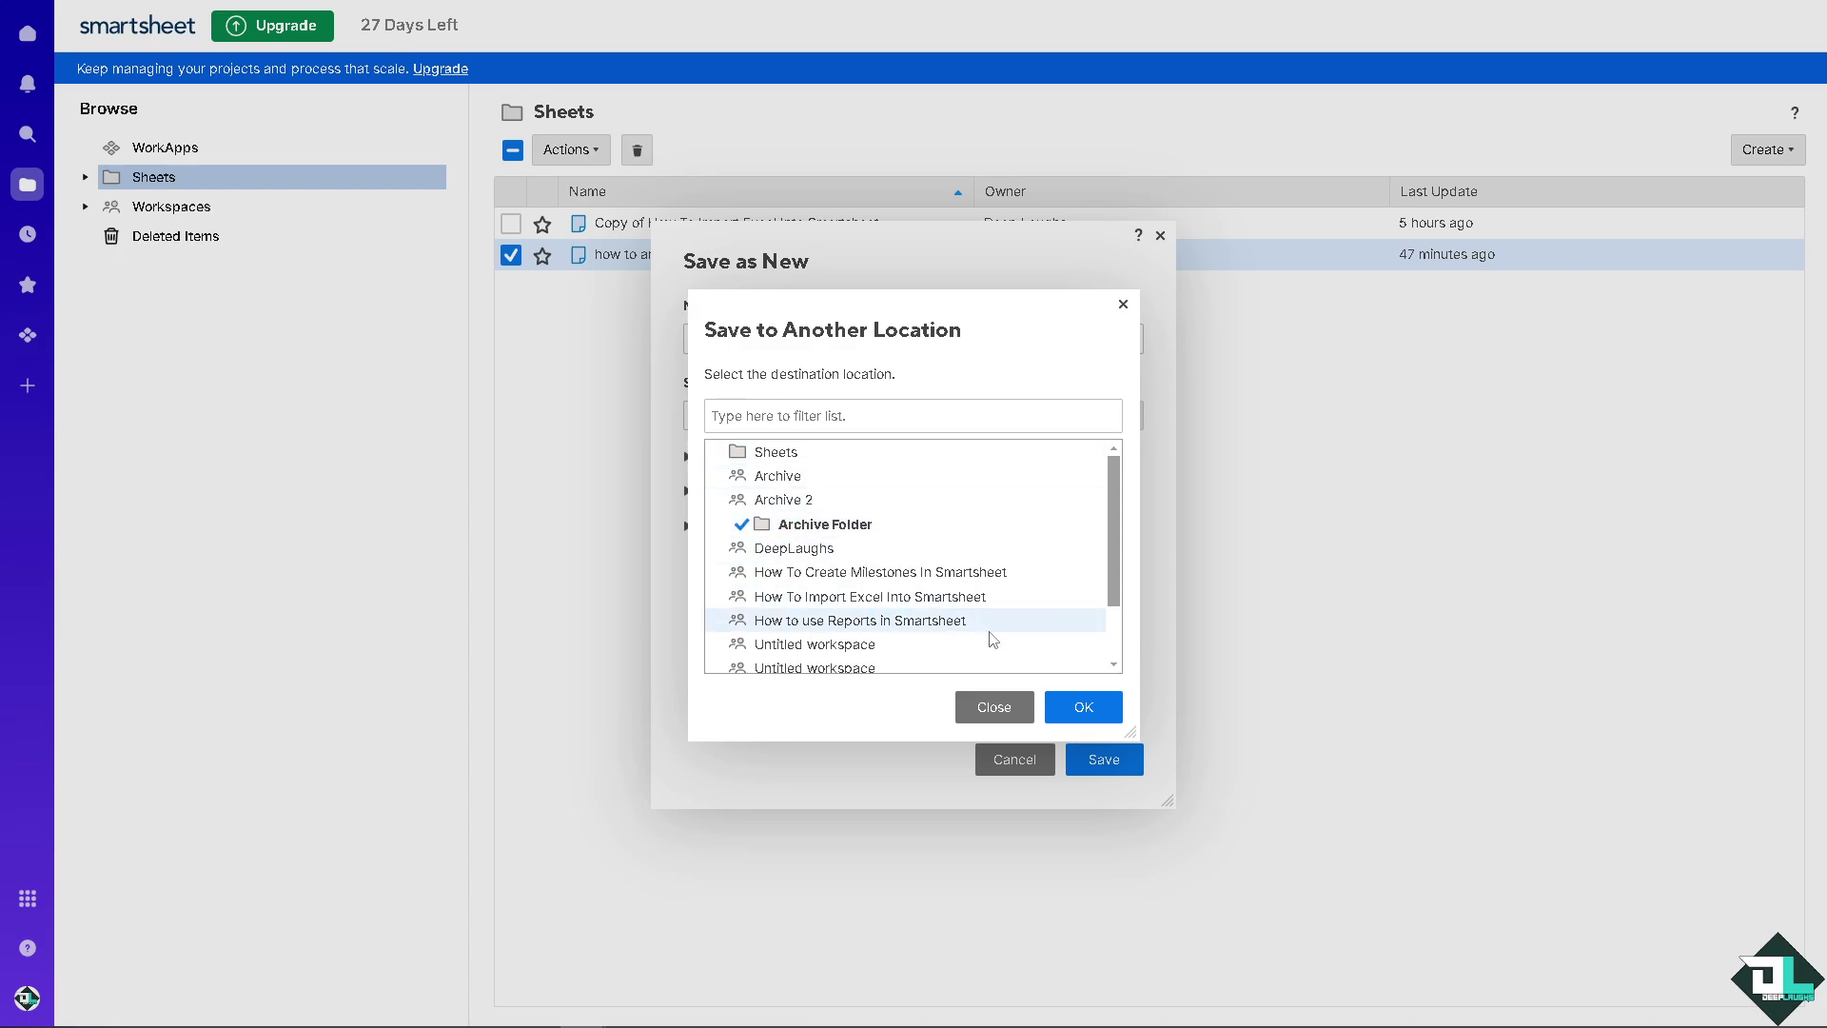
left_click(1085, 706)
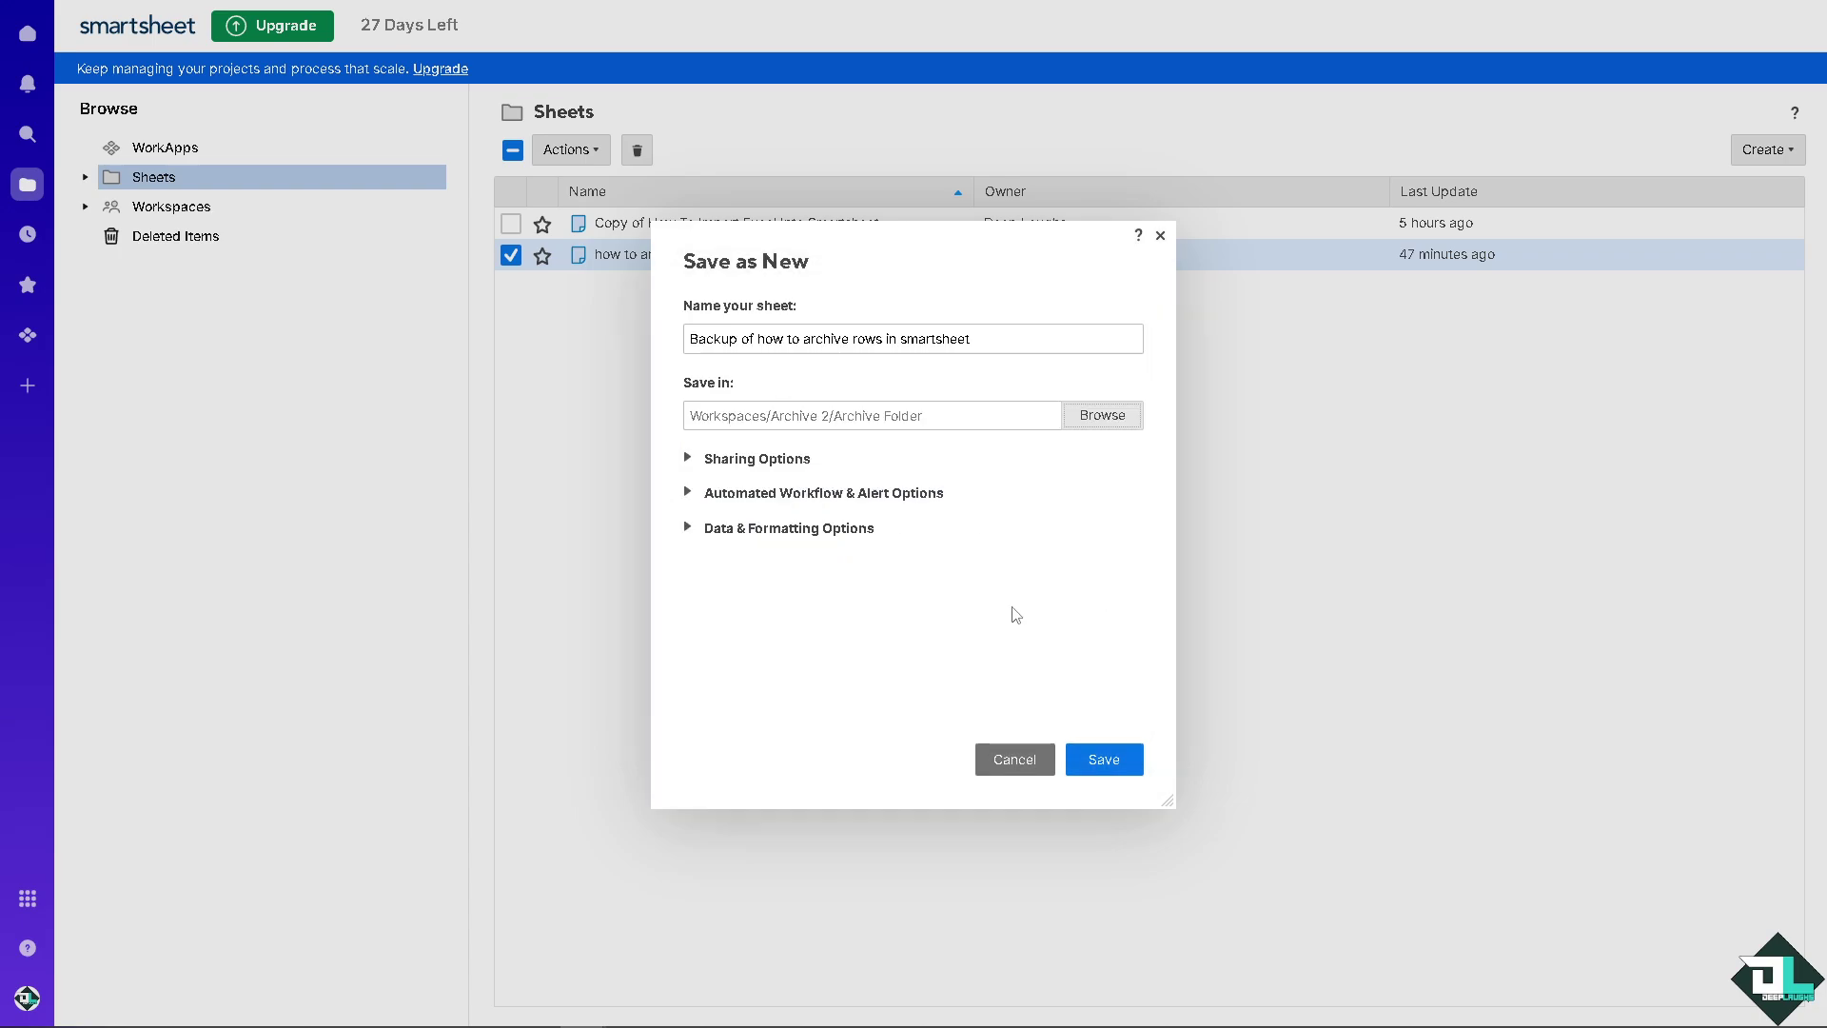
Save the backup with sharing and workflow recipients/permissions, excluding sheet data, shared filters and forms
left_click(688, 460)
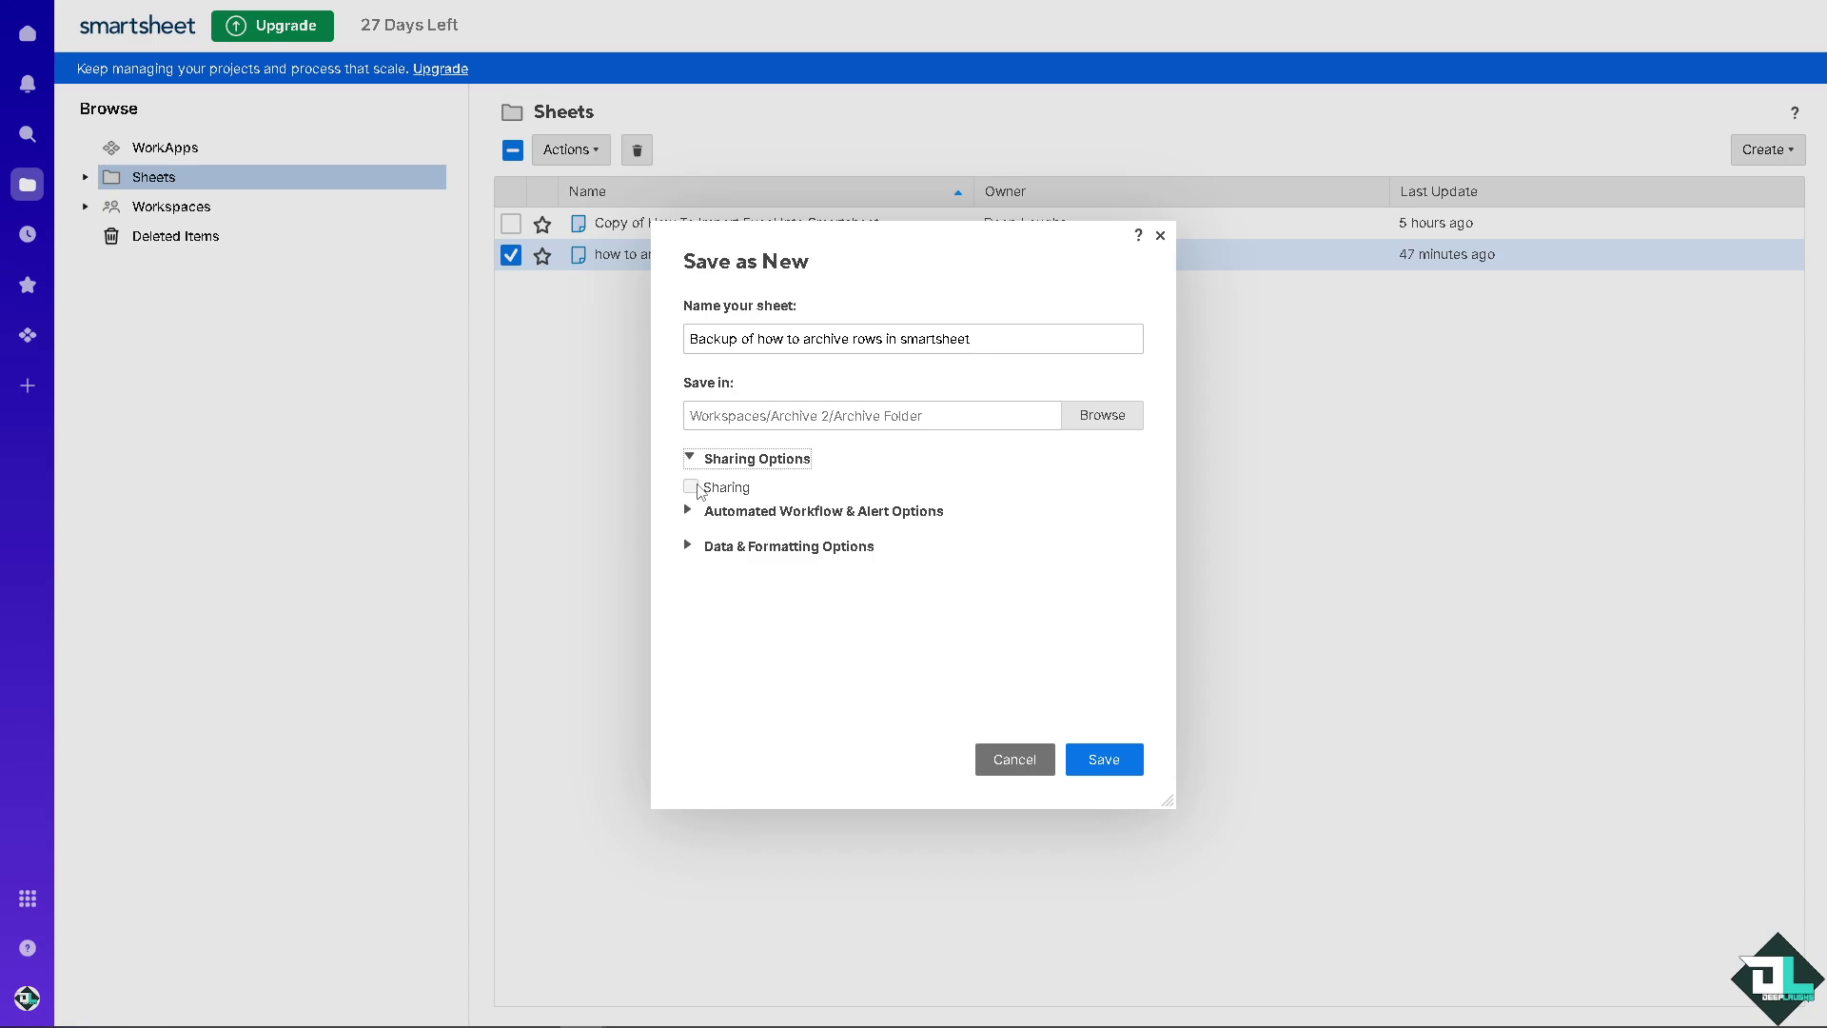
left_click(691, 487)
left_click(688, 510)
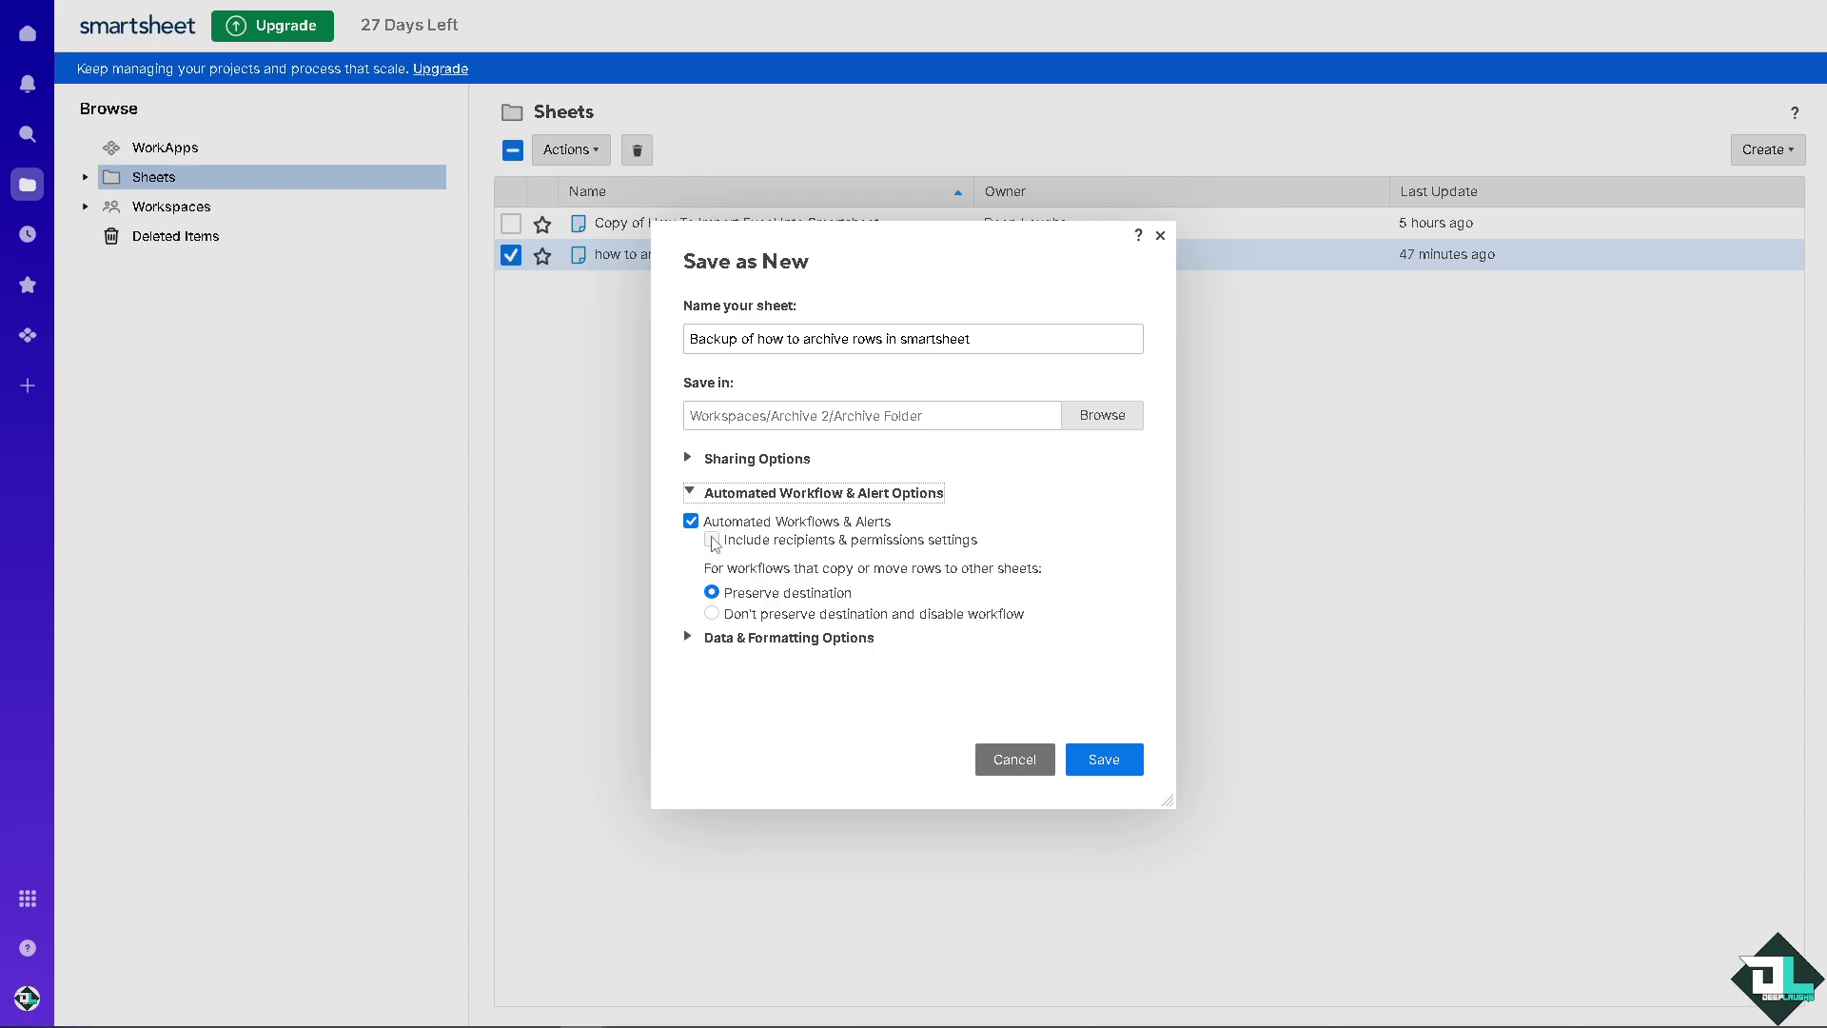
left_click(712, 540)
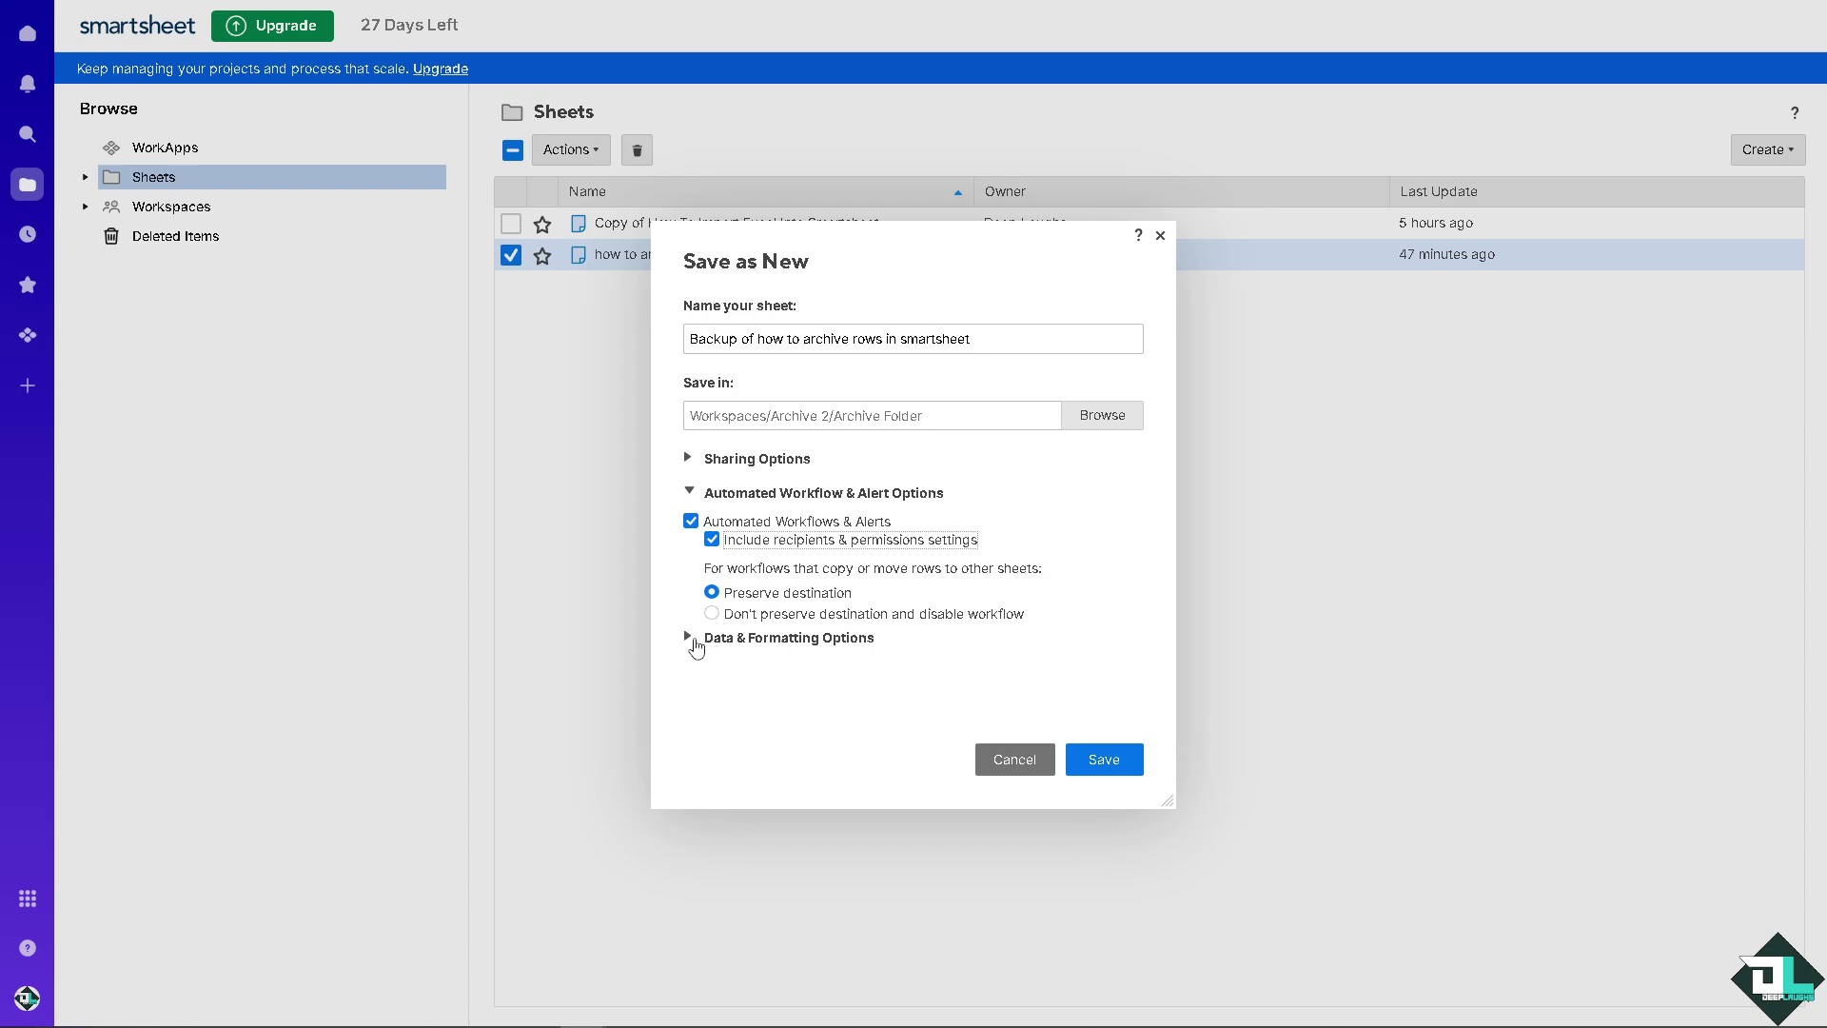
left_click(689, 637)
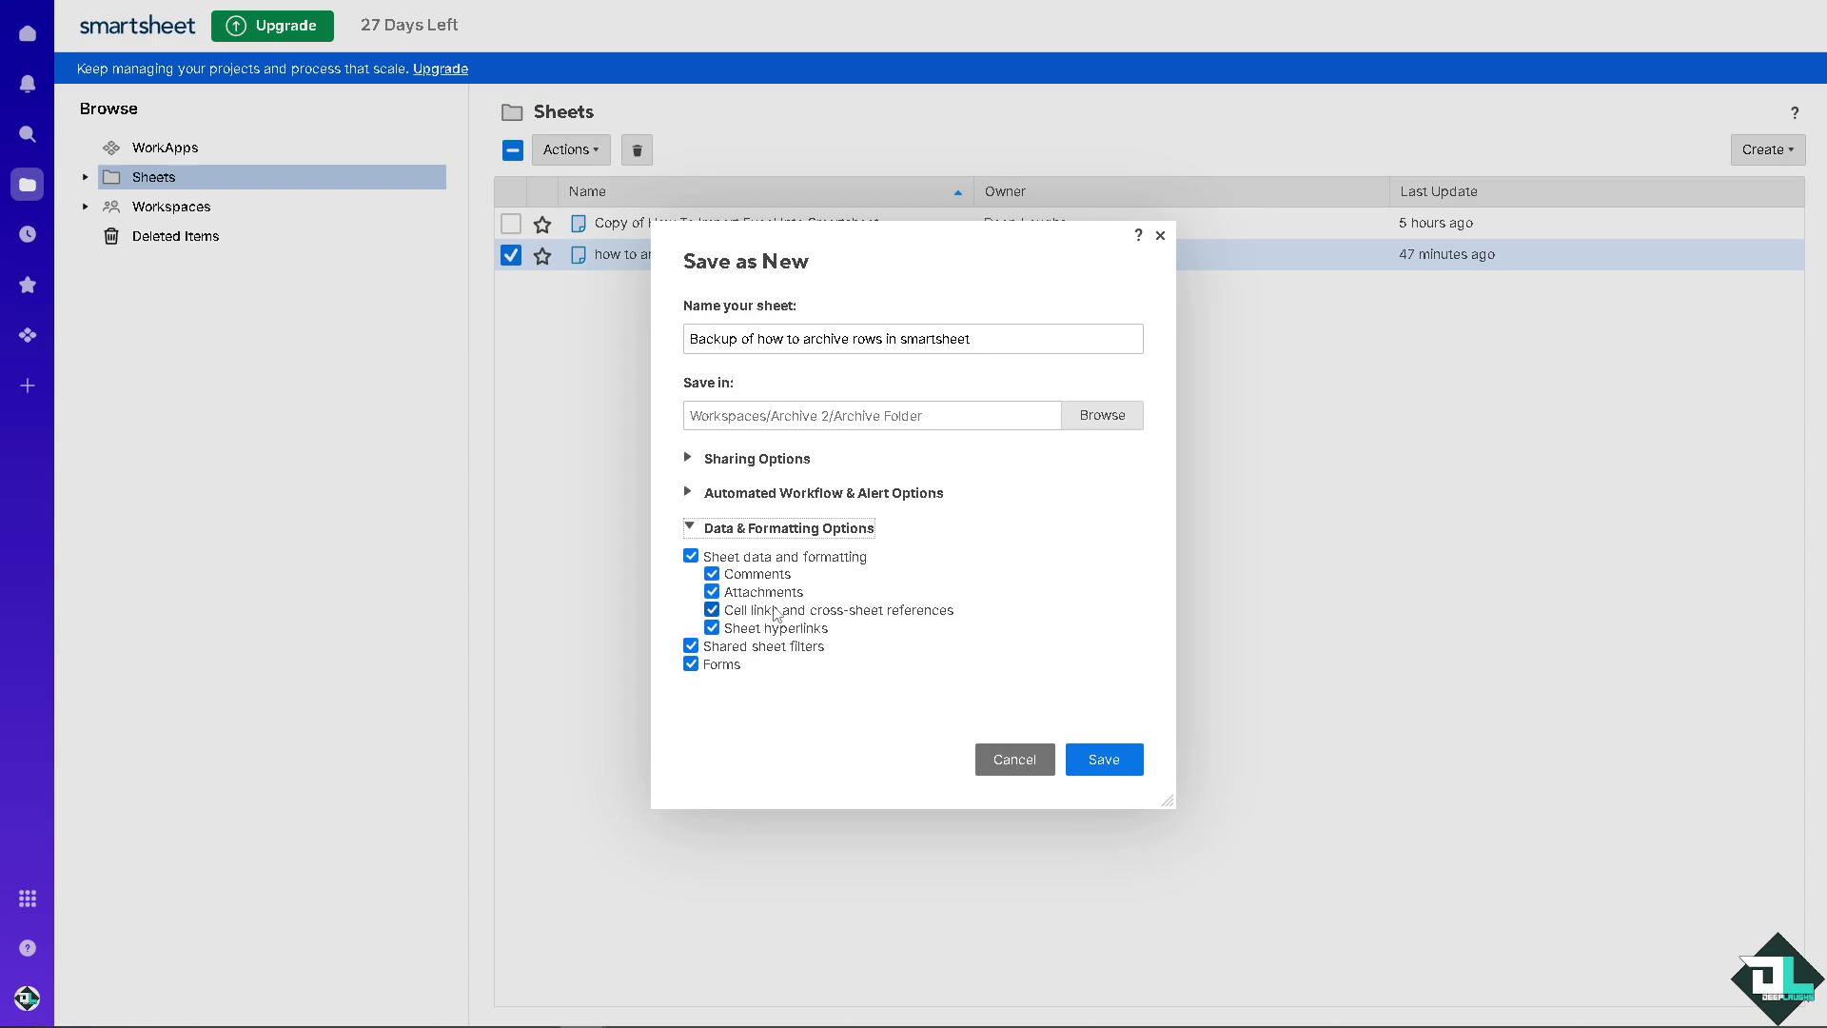
left_click(691, 557)
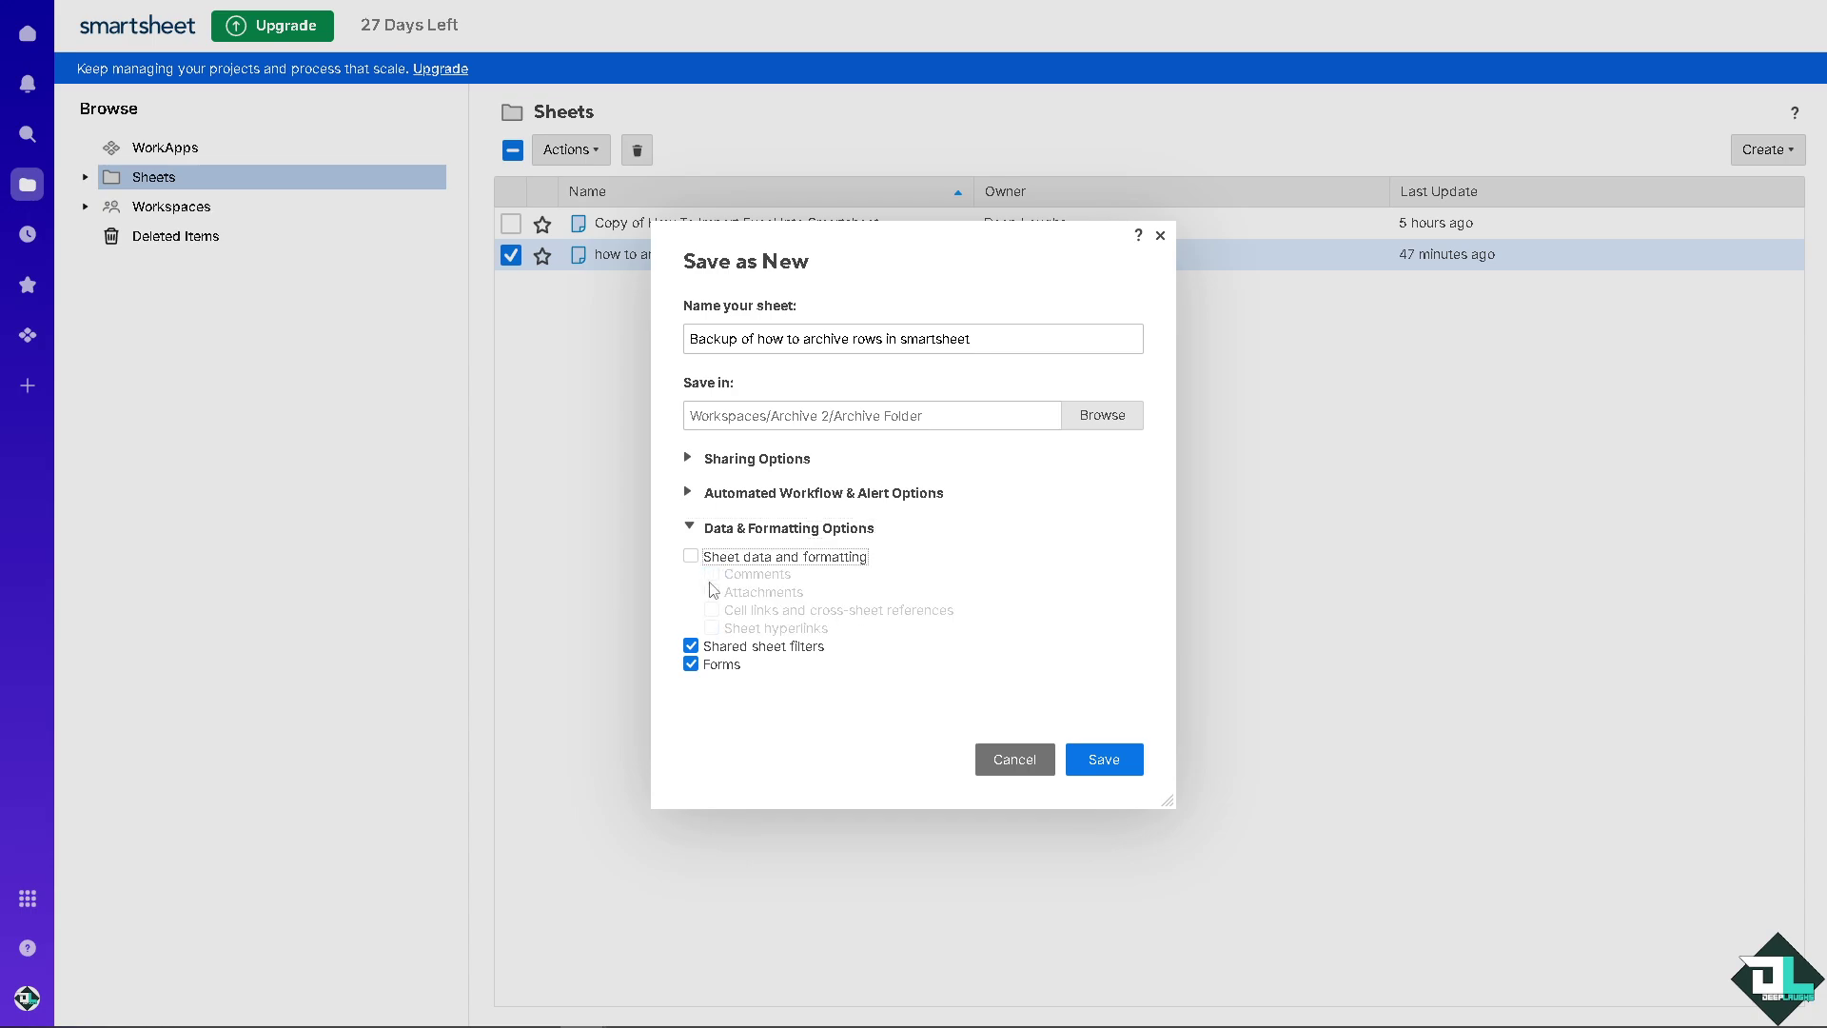
left_click(691, 647)
left_click(690, 664)
left_click(1105, 761)
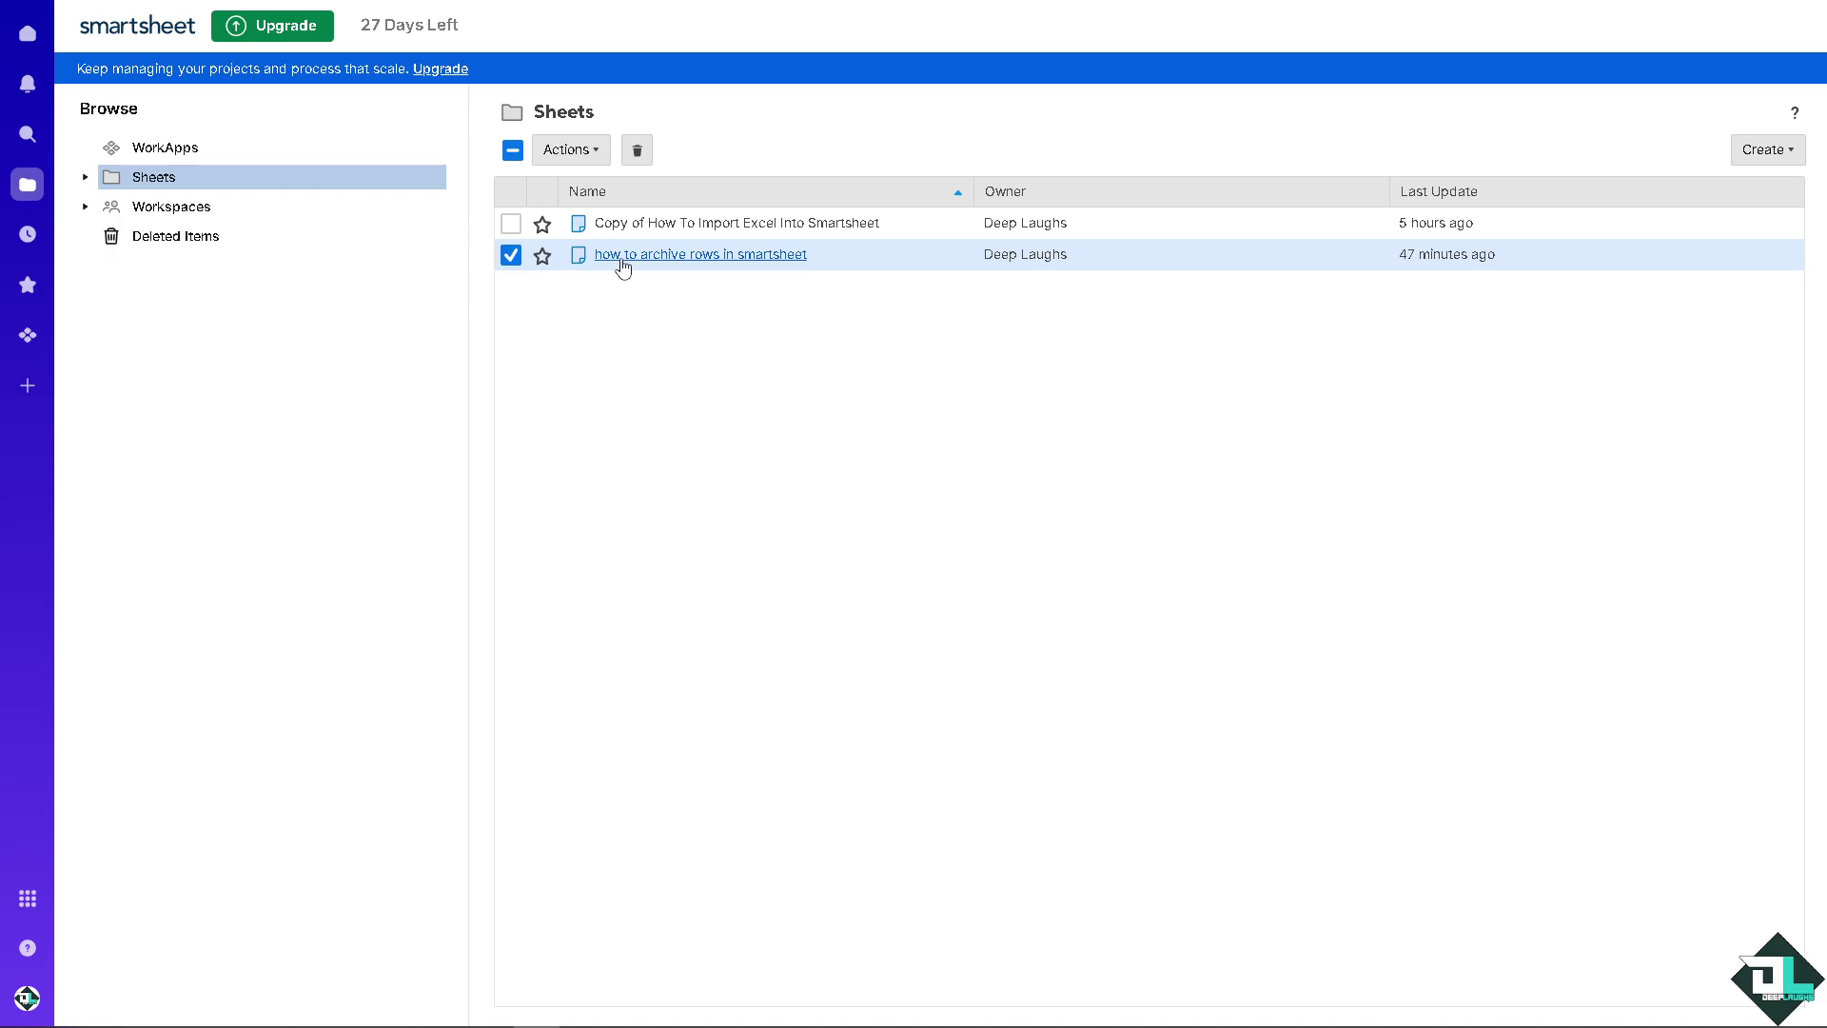
Delete the 'how to archive rows in smartsheet' sheet and confirm
left_click(640, 151)
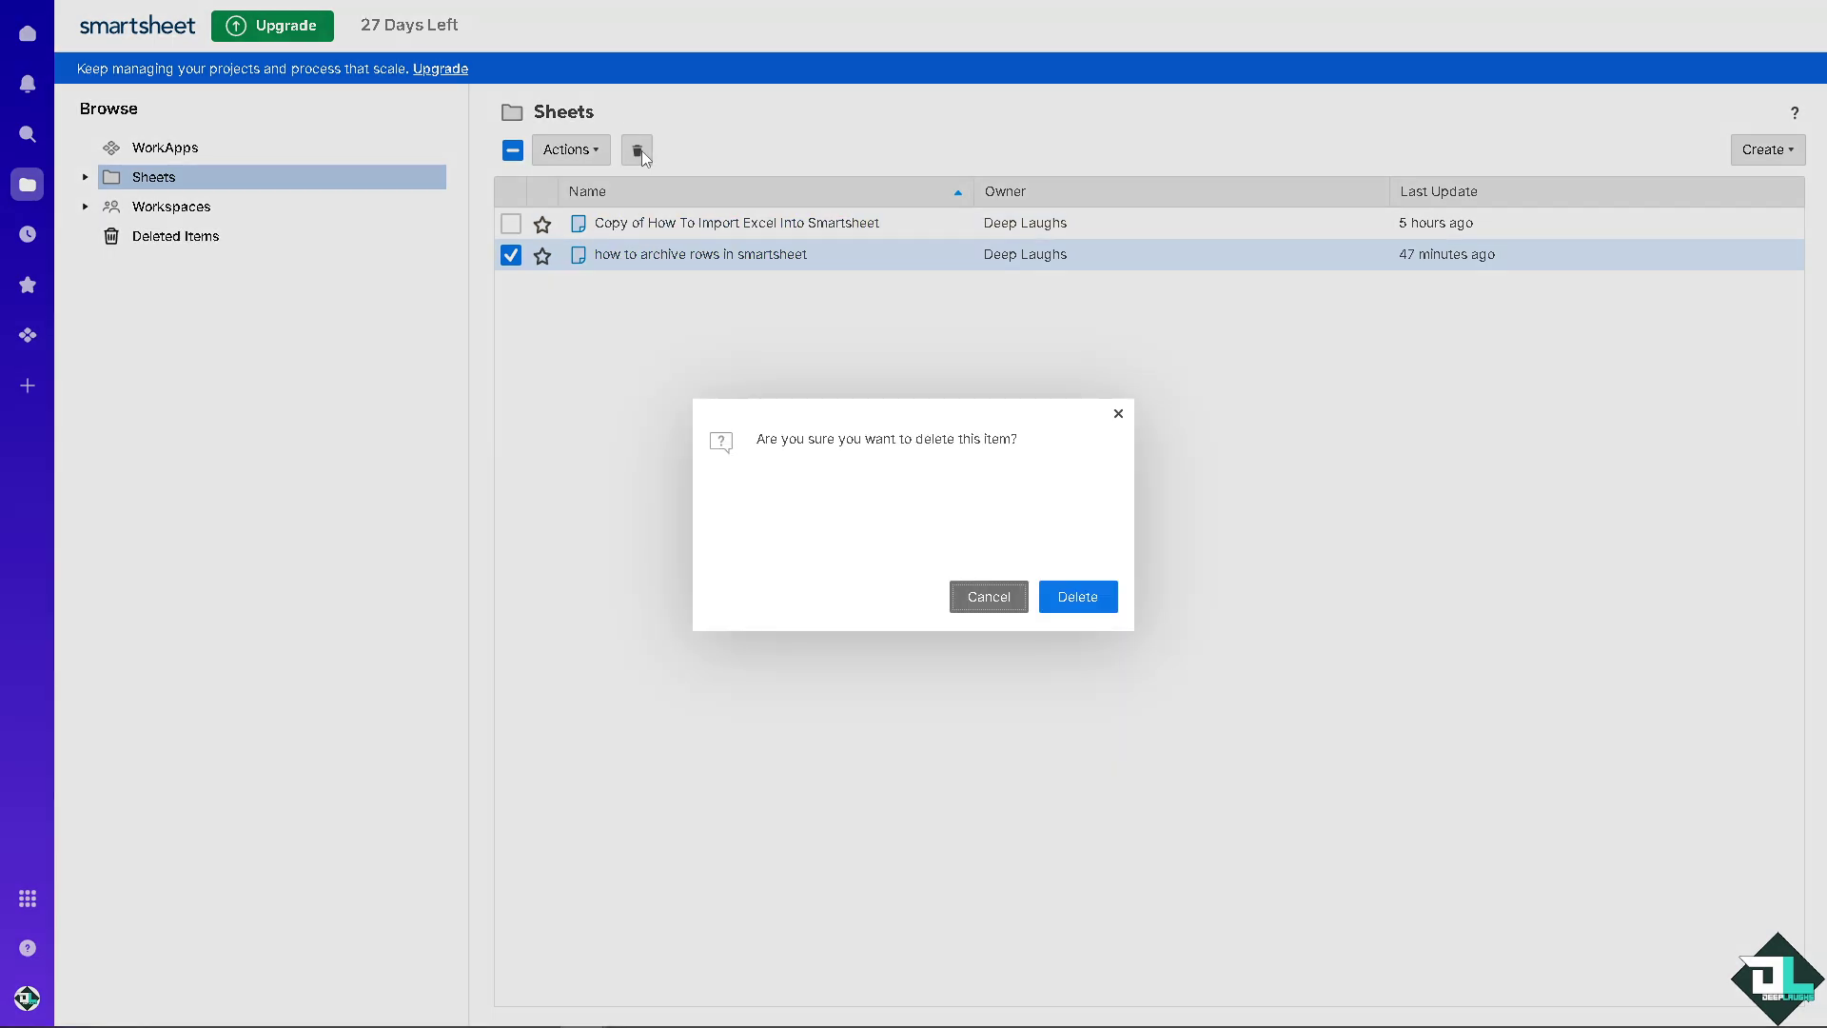
left_click(1070, 607)
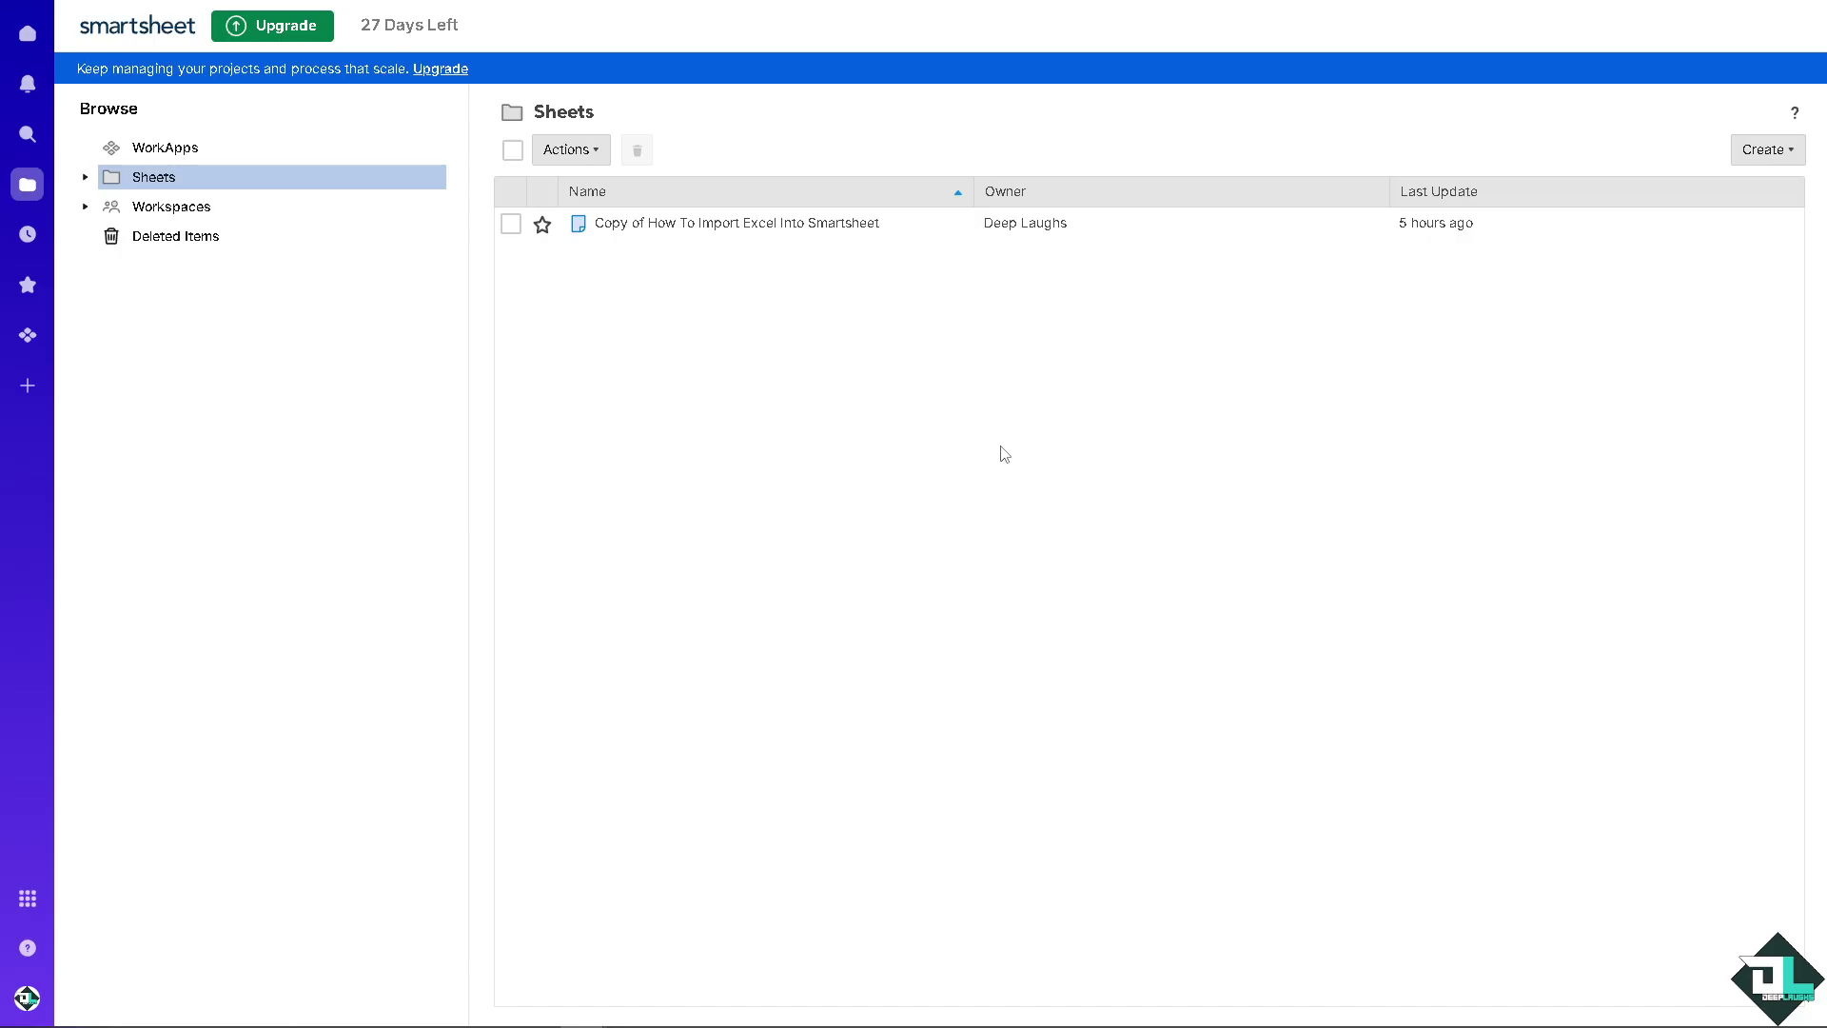